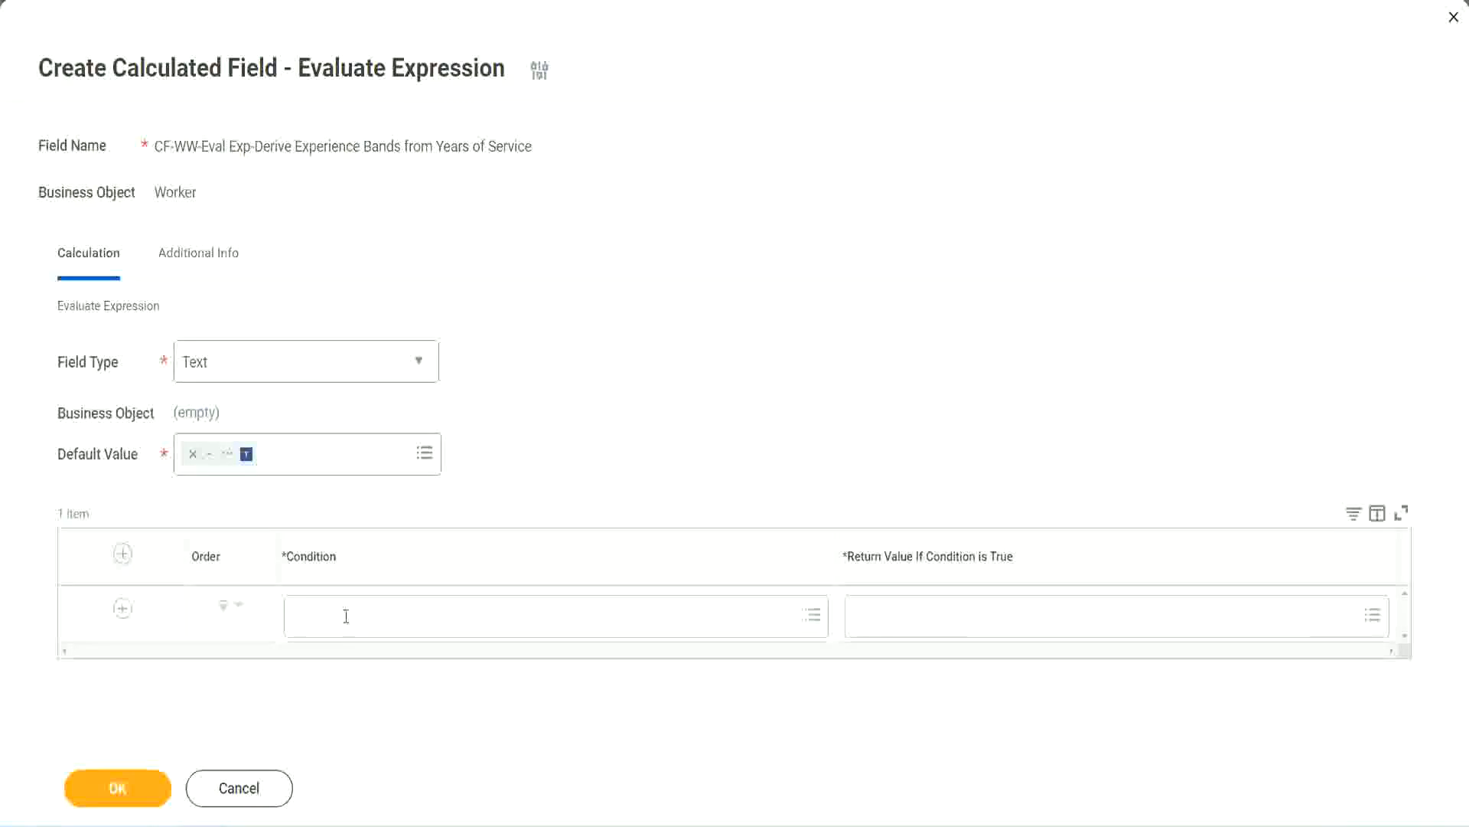
- Set the first row's condition to CF-WW-TF-Length of Service between 0 and 7 years, copying the Field 1 name from the Notepad++ notes
left_click(345, 615)
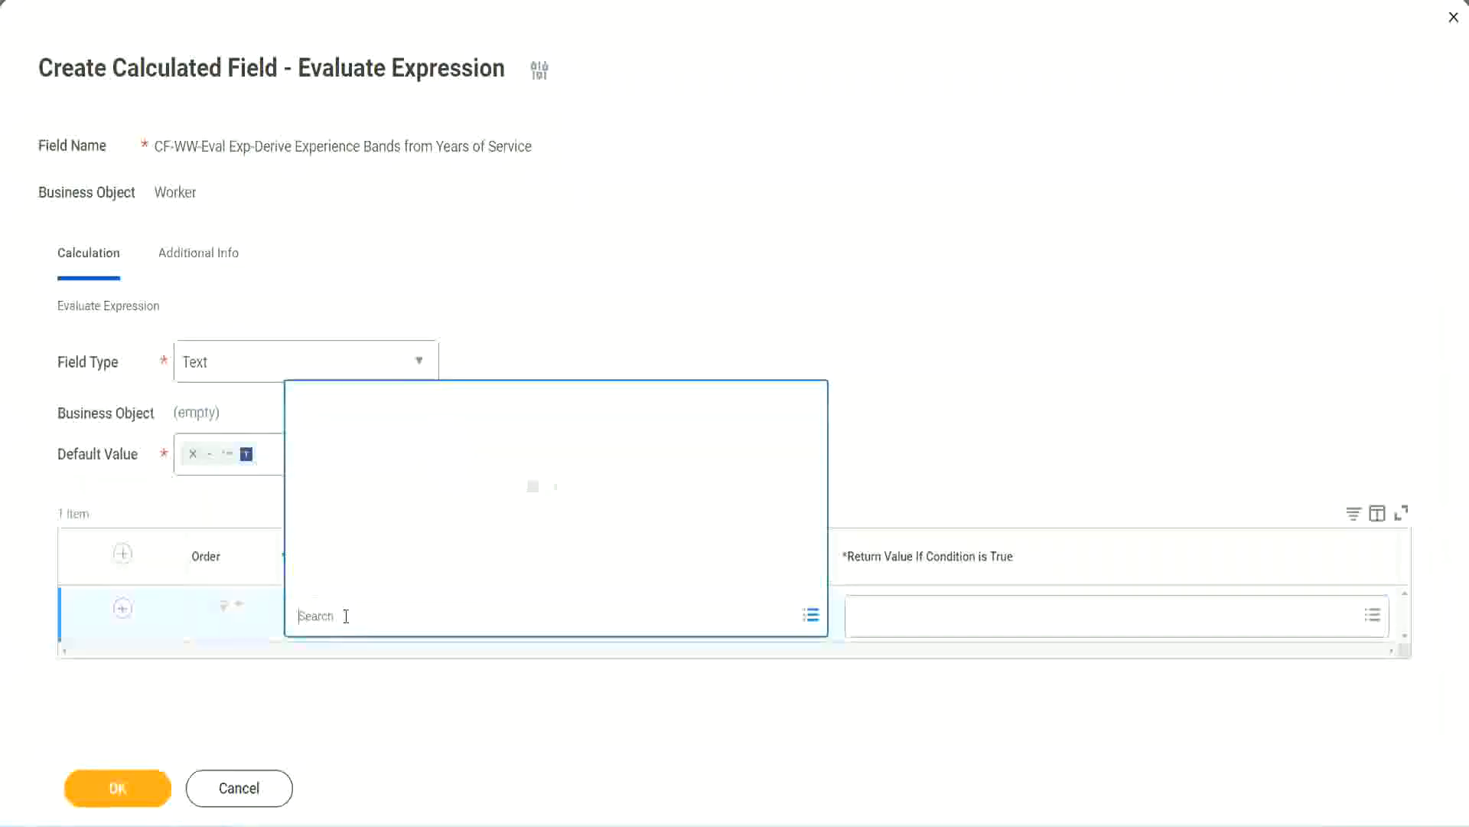
left_click(564, 349)
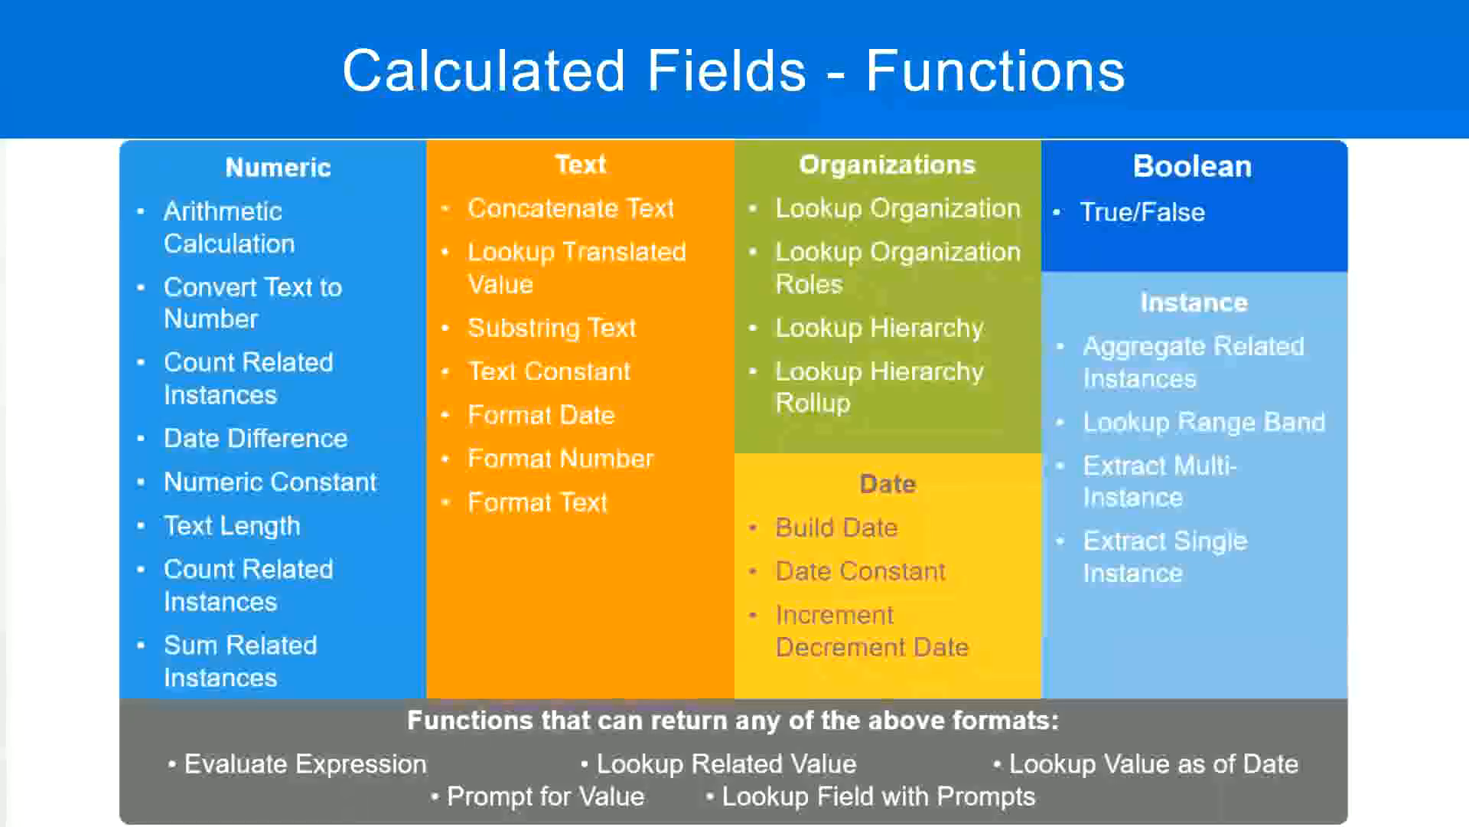
key("alt+Tab")
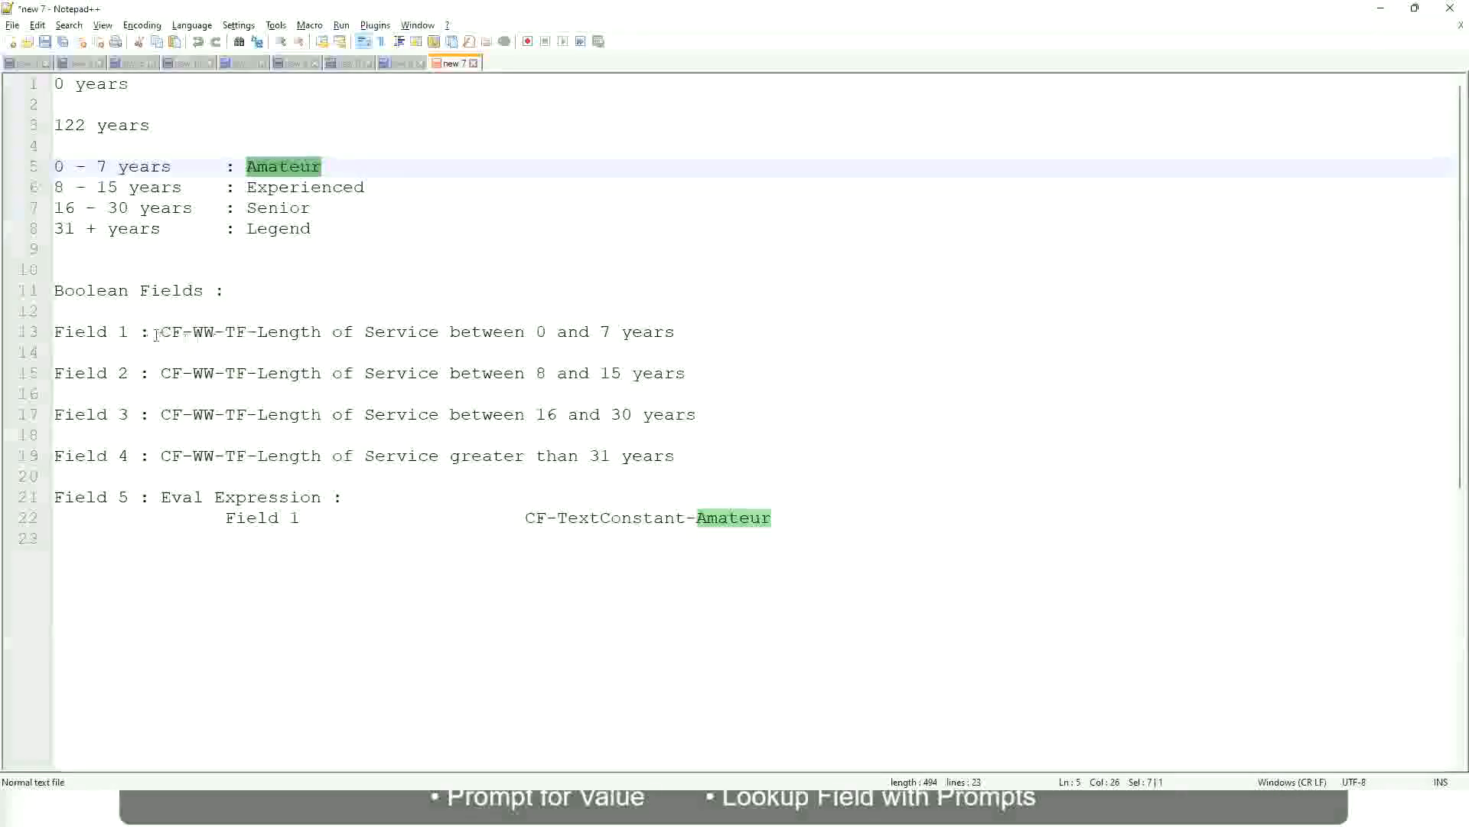
left_click_drag(165, 331, 676, 337)
key("ctrl+c")
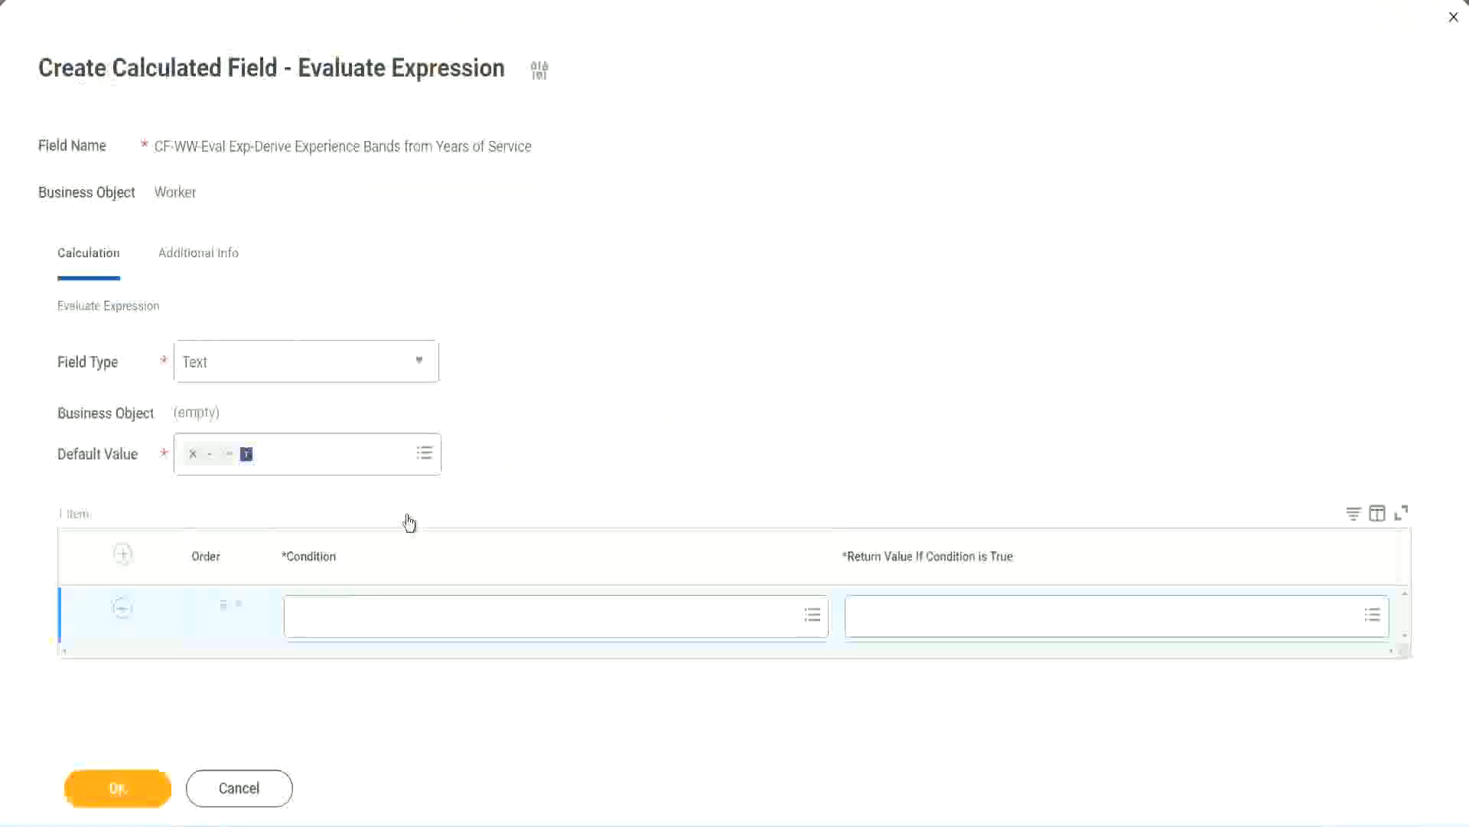
left_click(374, 621)
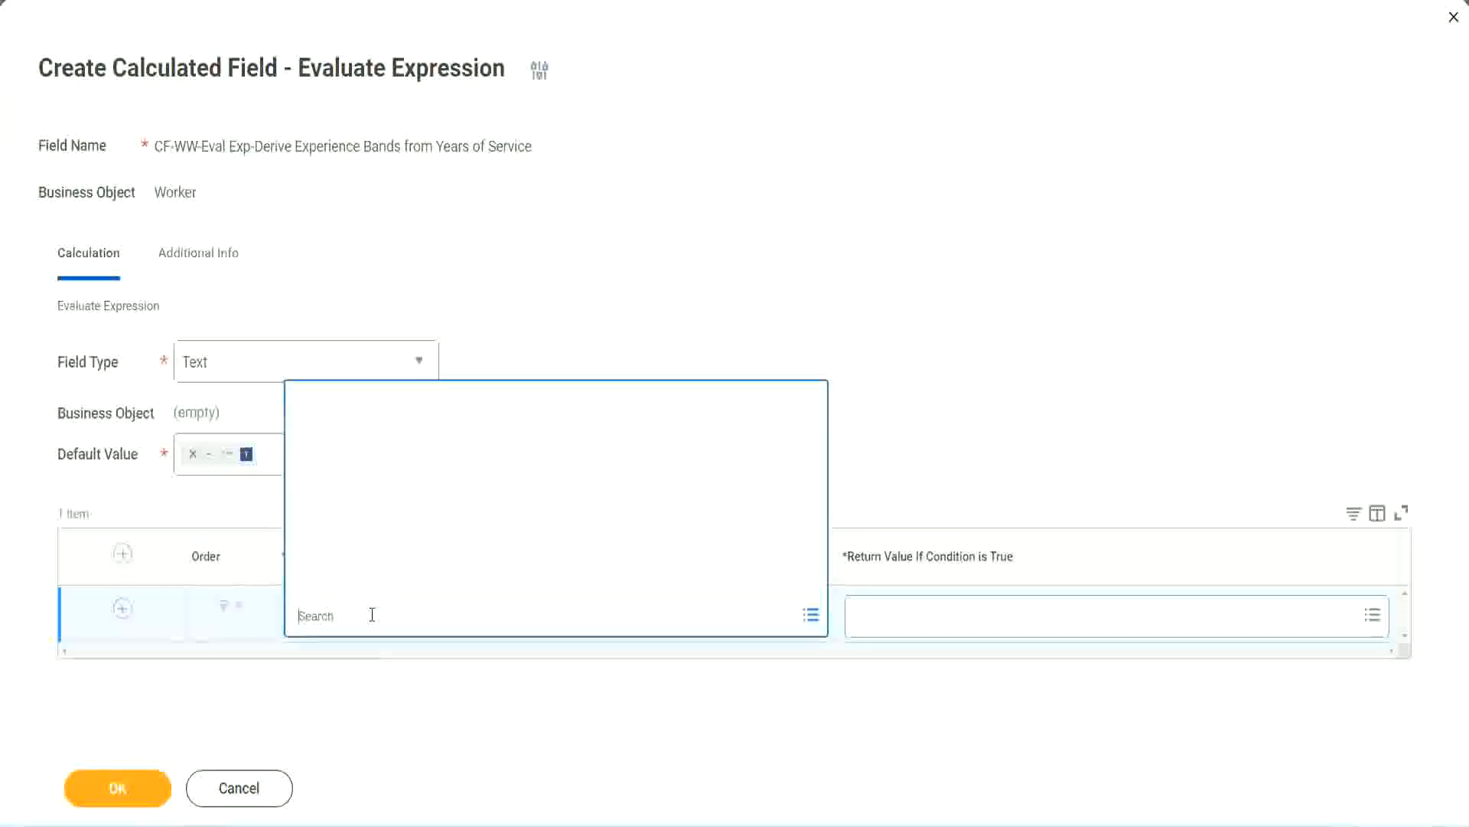
key("ctrl+v")
key("Return")
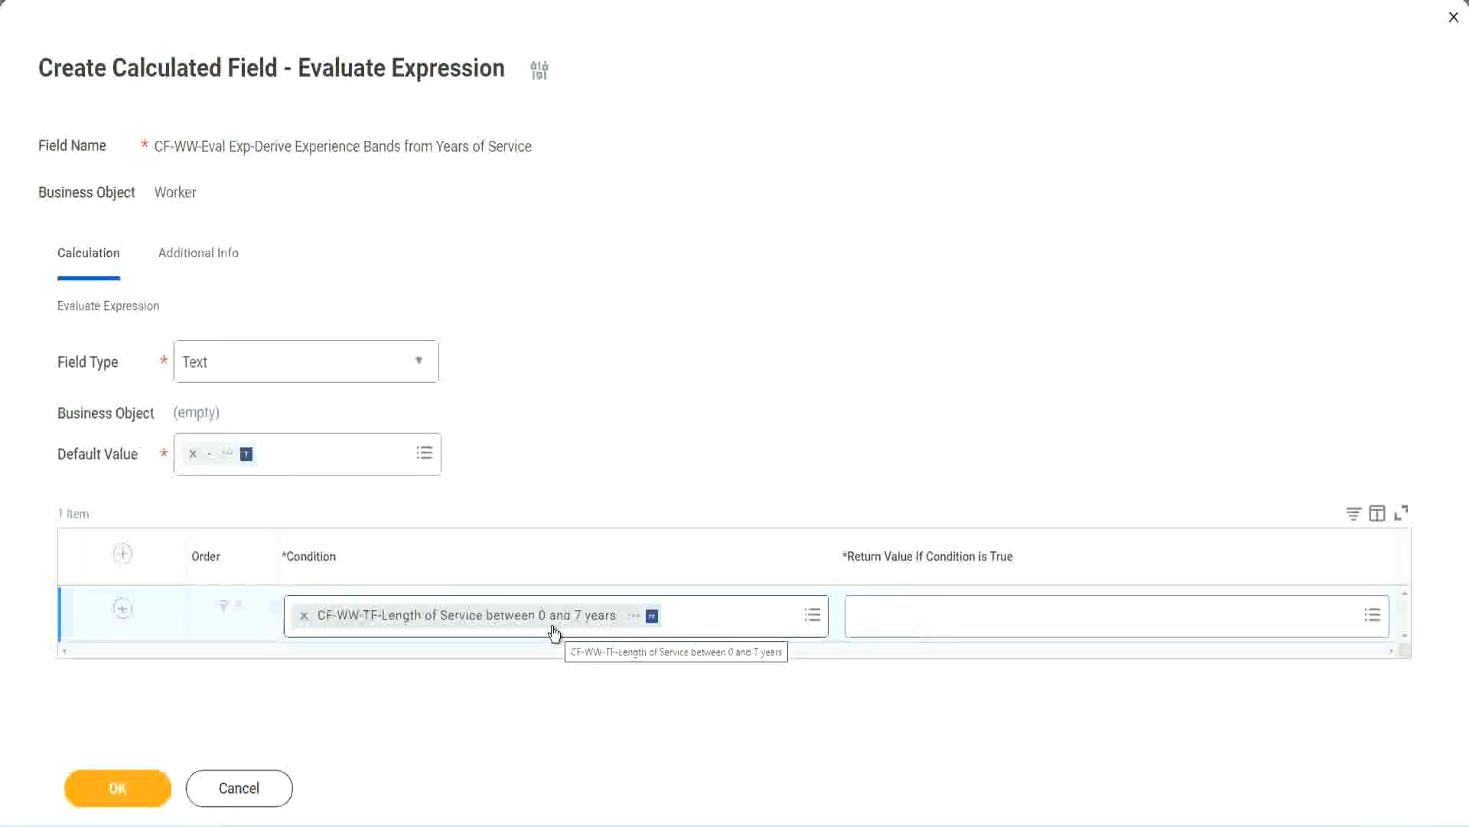
- Search the first row's return value options for "Amaterue"
left_click(955, 628)
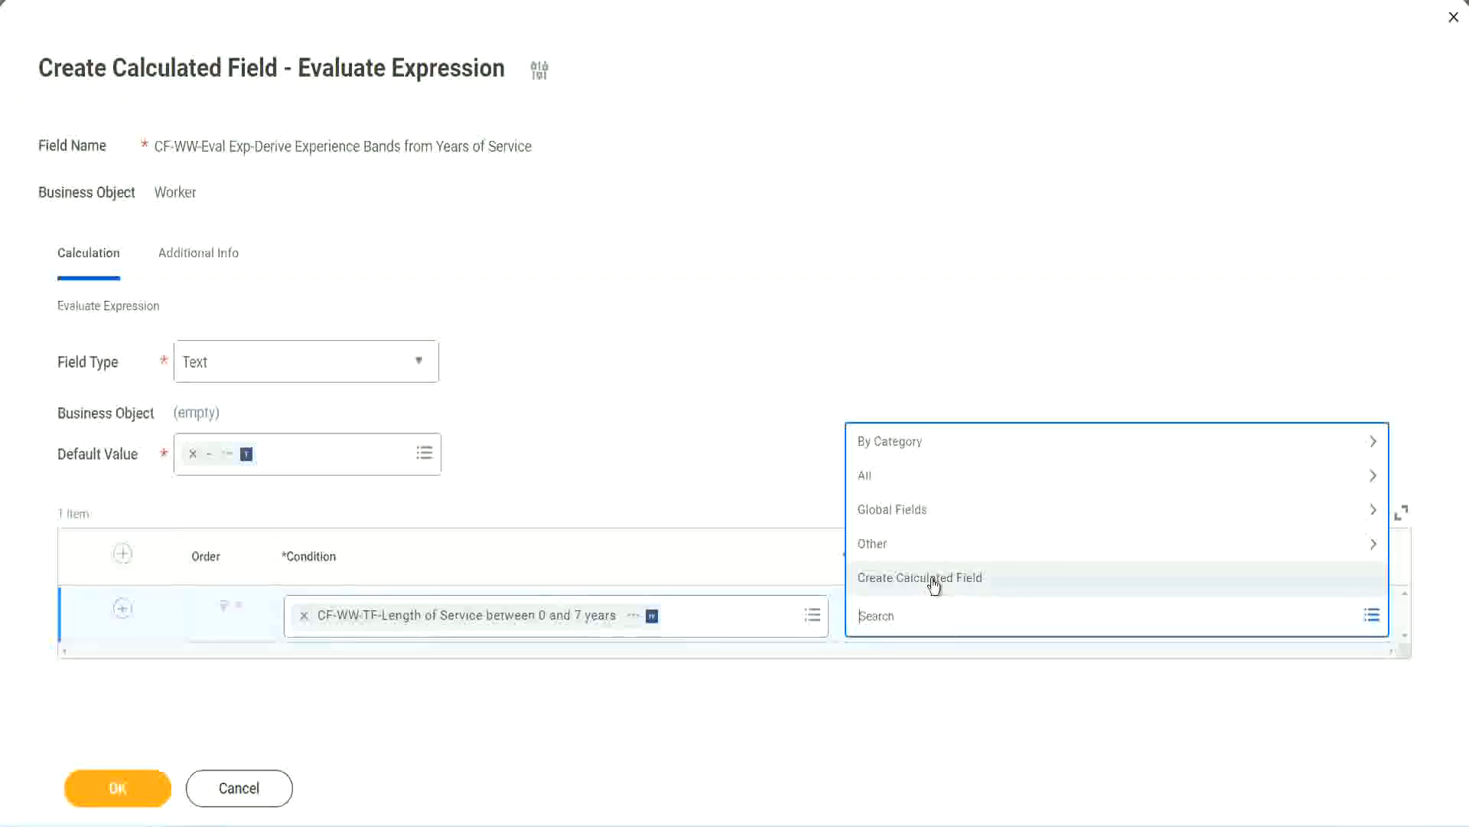
left_click(852, 381)
left_click(885, 621)
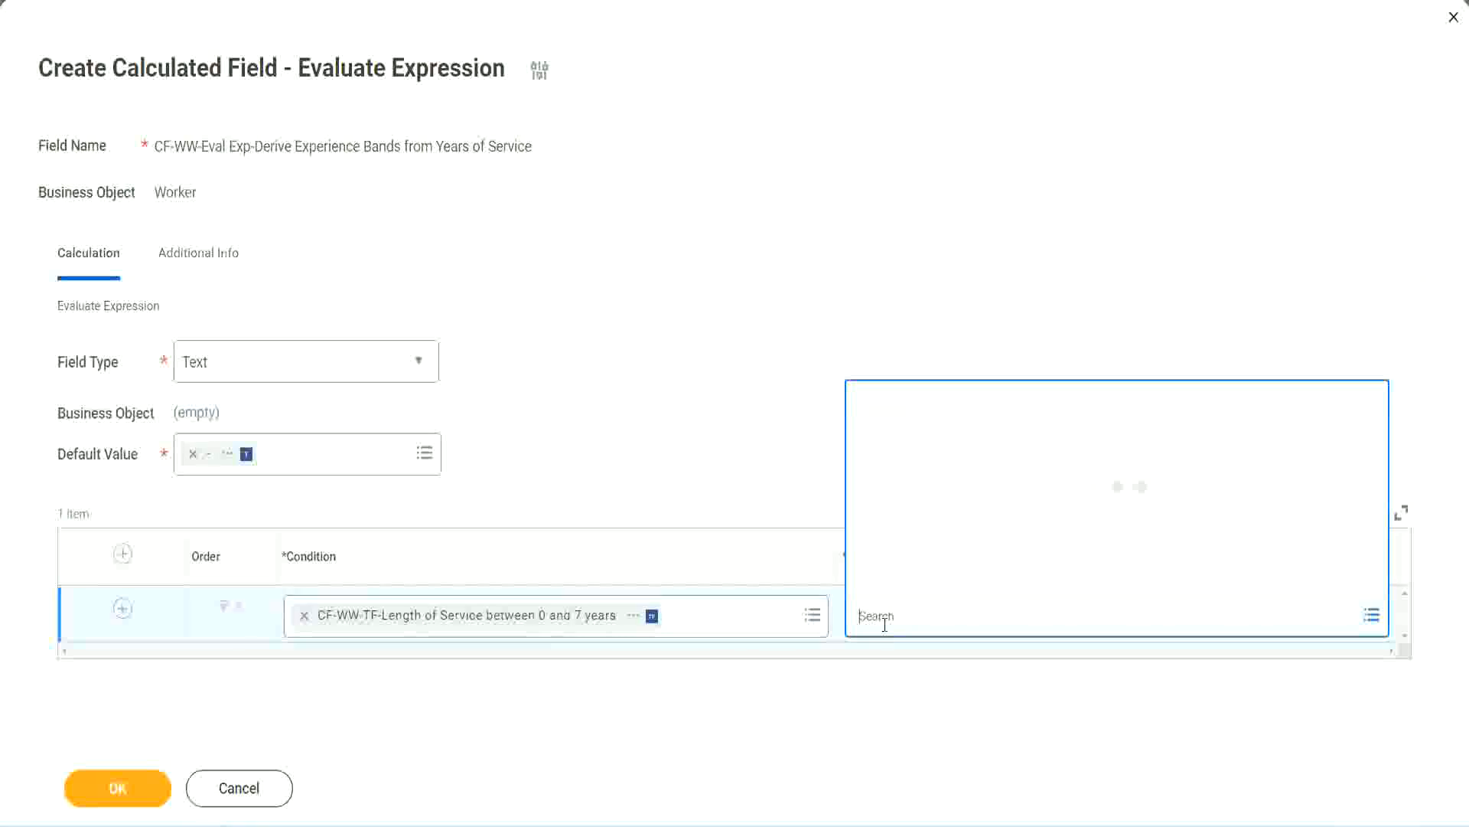
type("Amaterue")
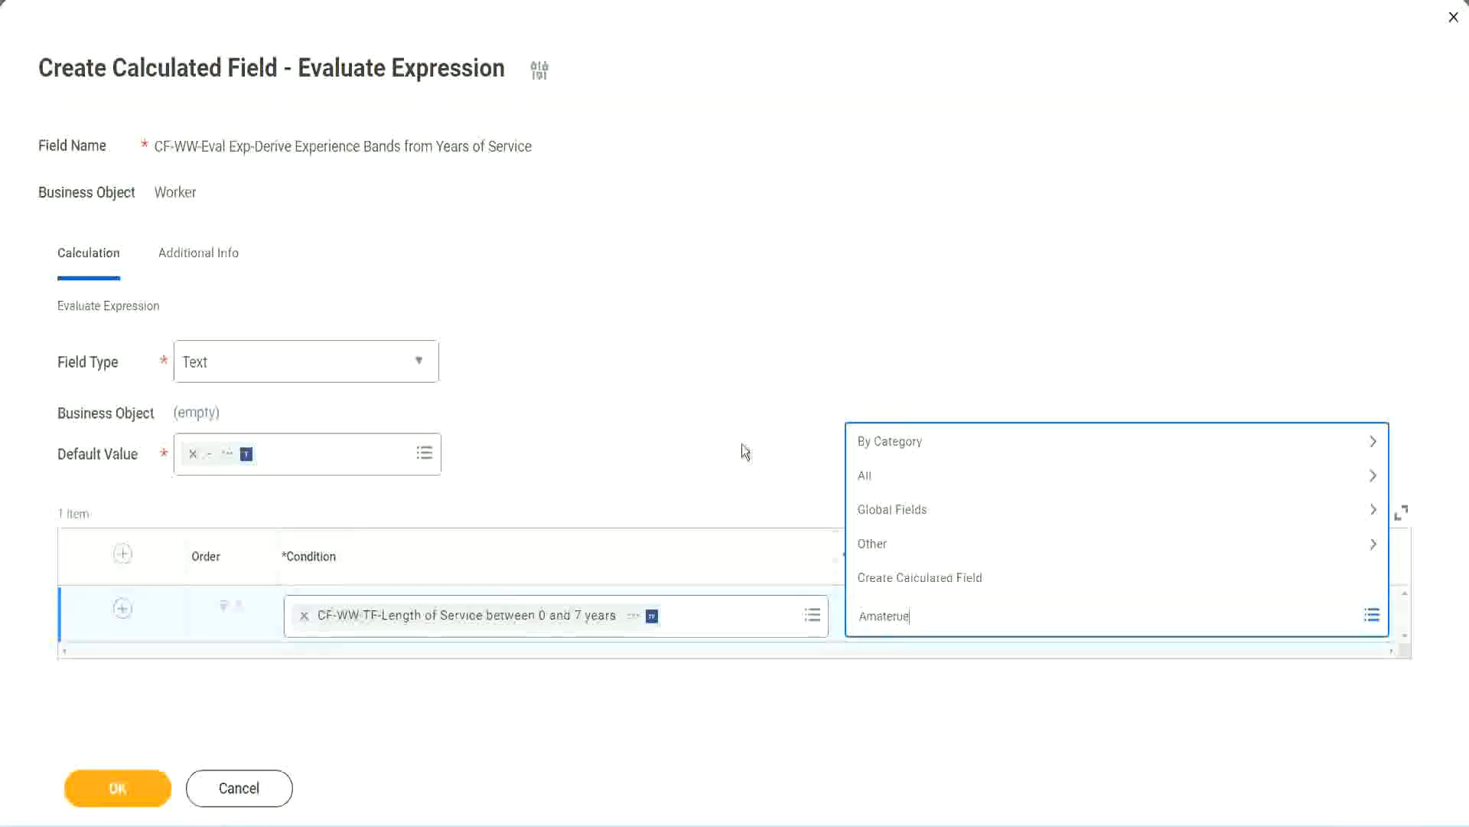
key("Return")
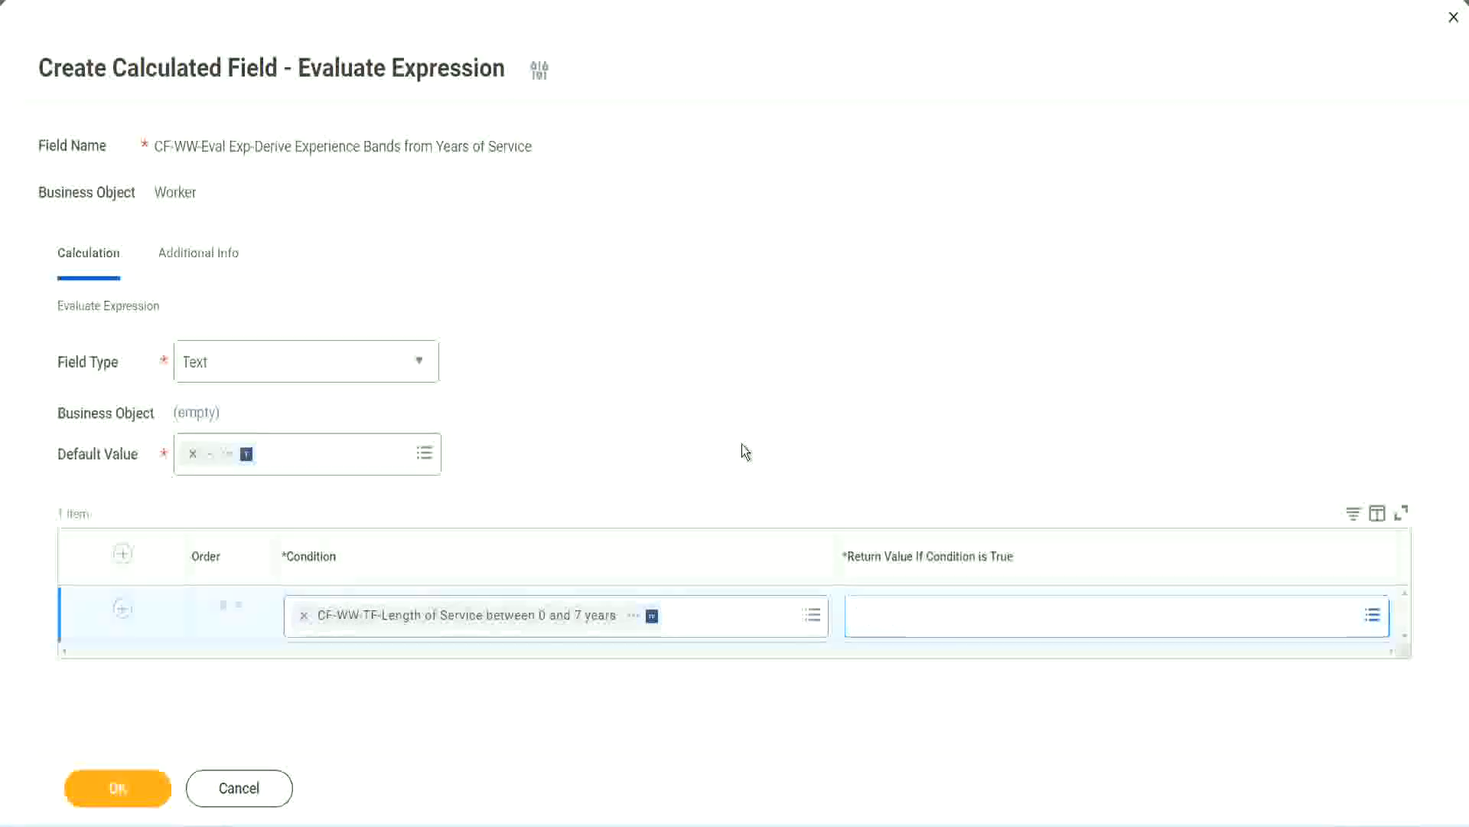
left_click(926, 629)
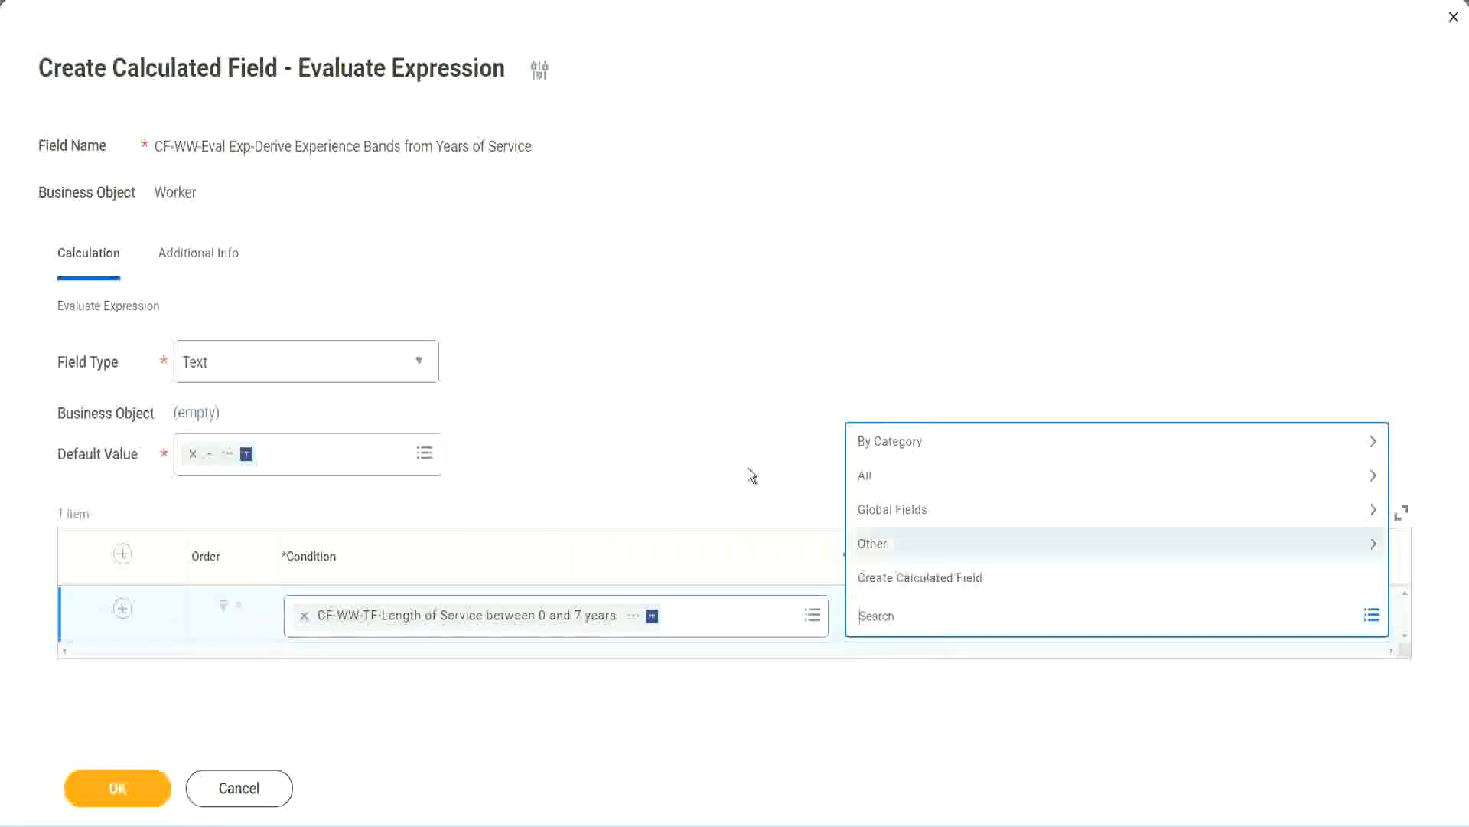
left_click(741, 444)
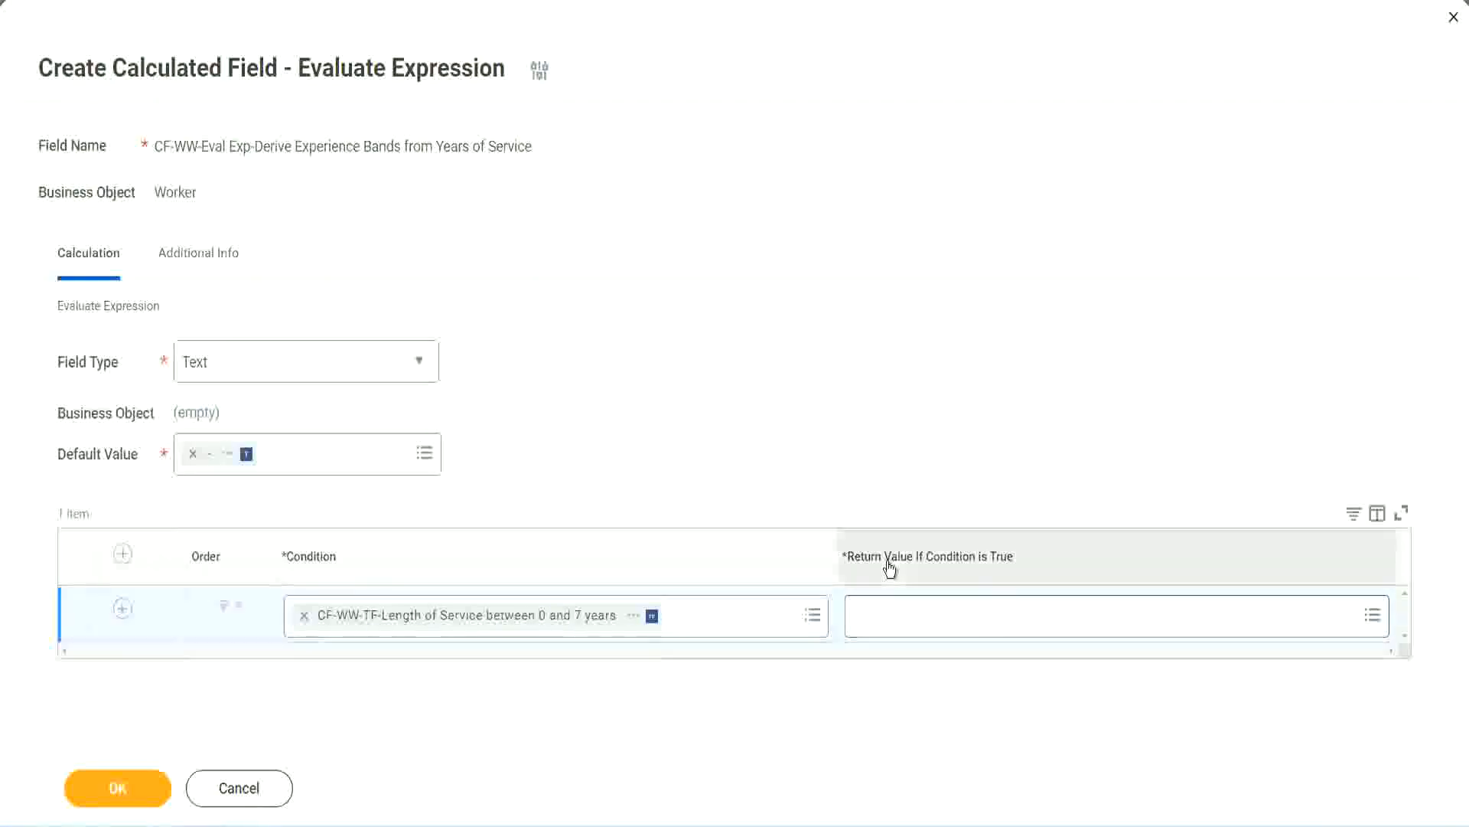
- Start creating a new calculated field from the first row's return value and name it CF-WW-TC-Amateur
left_click(953, 619)
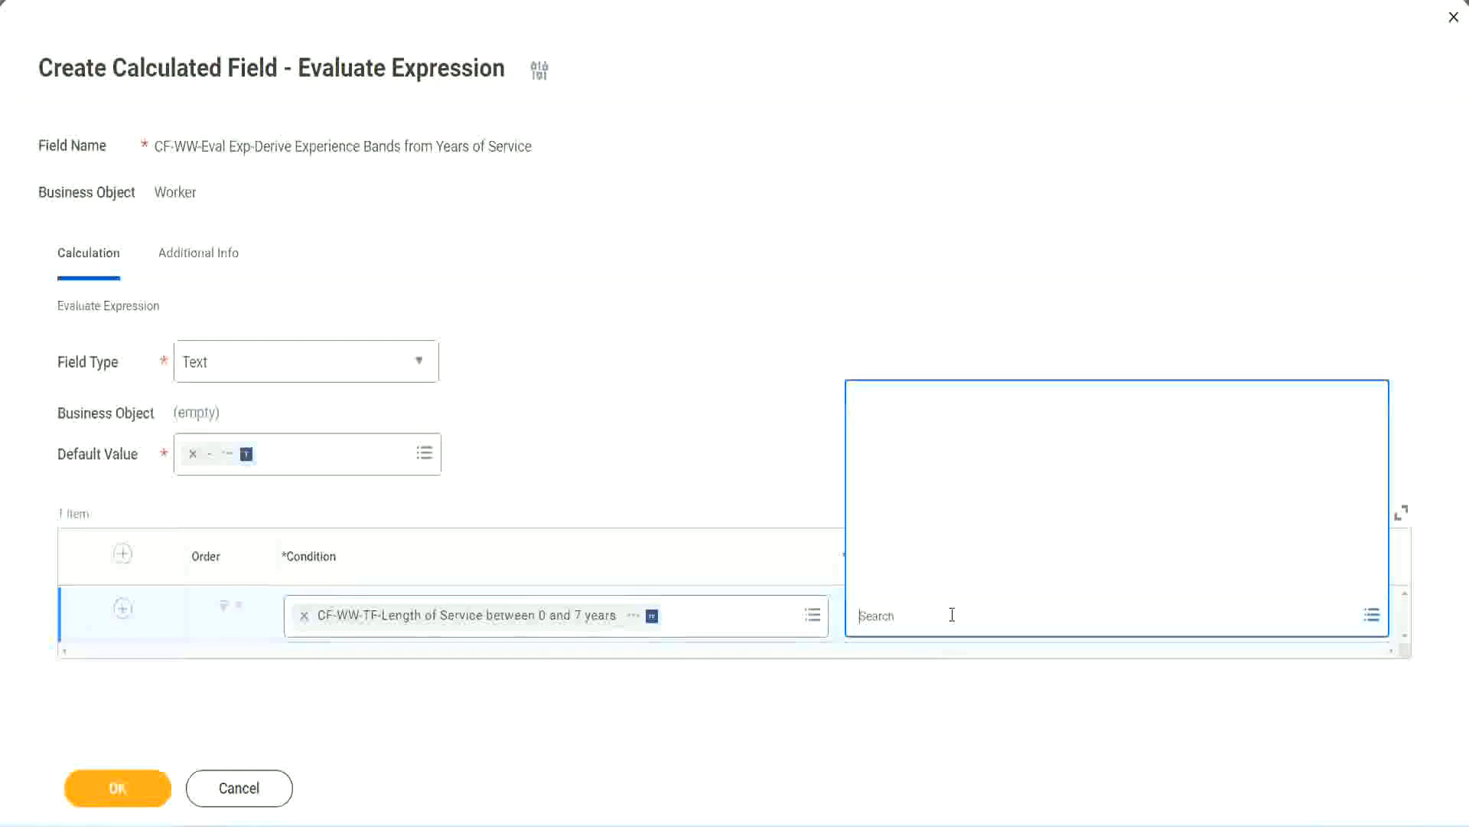
left_click(941, 579)
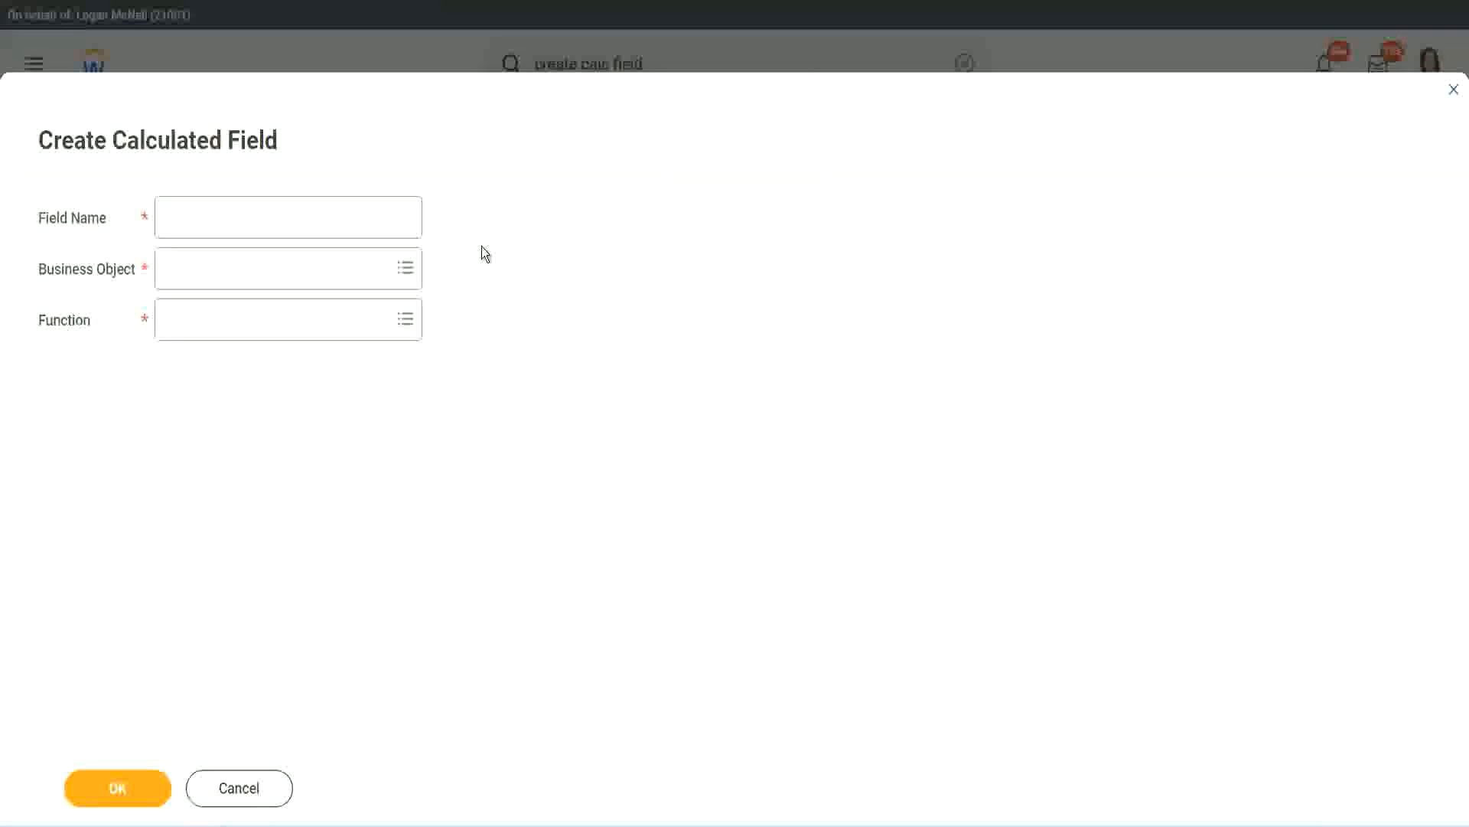
left_click(177, 219)
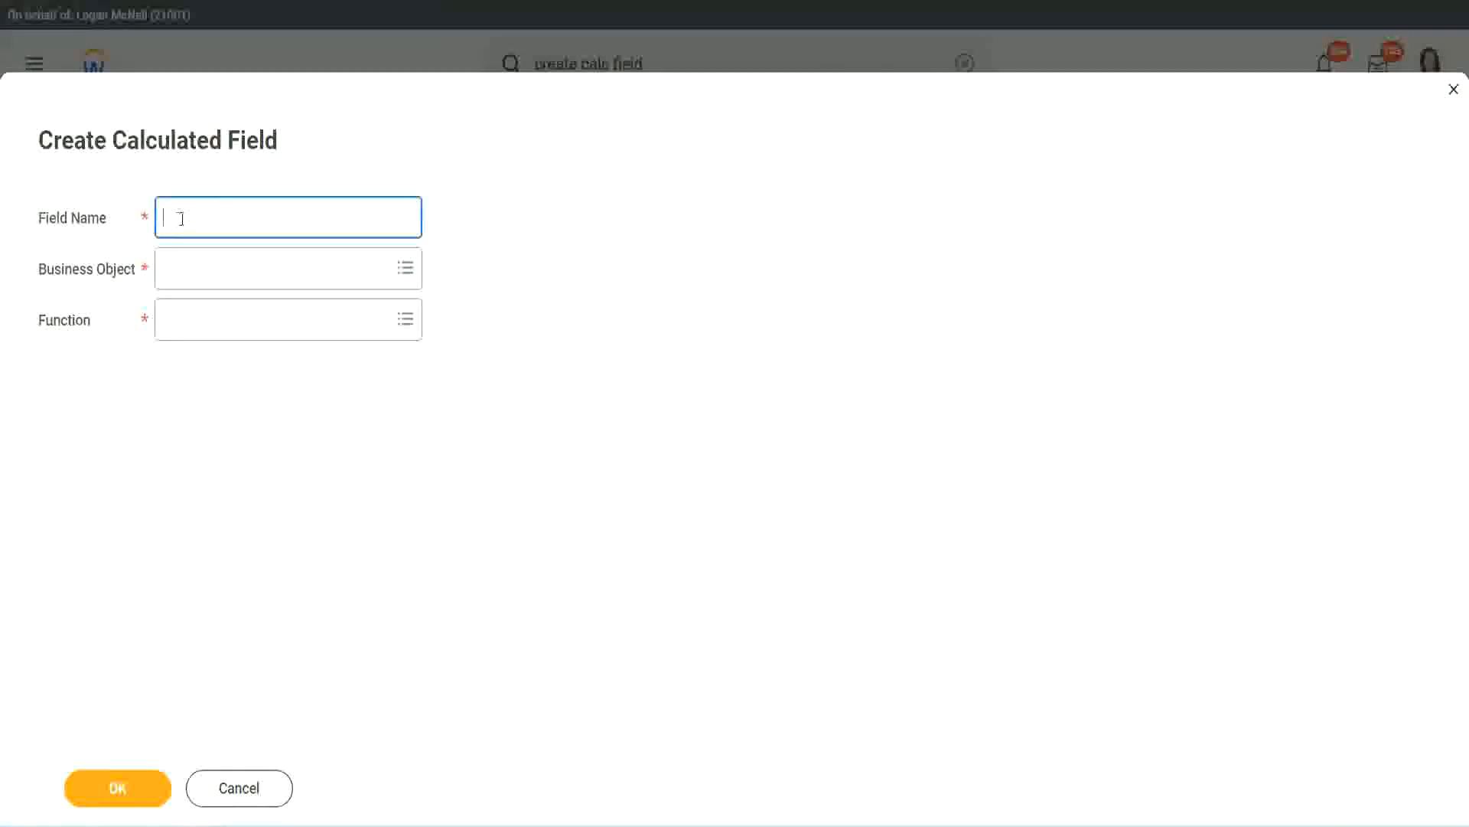
type("CF-TC-Amateur")
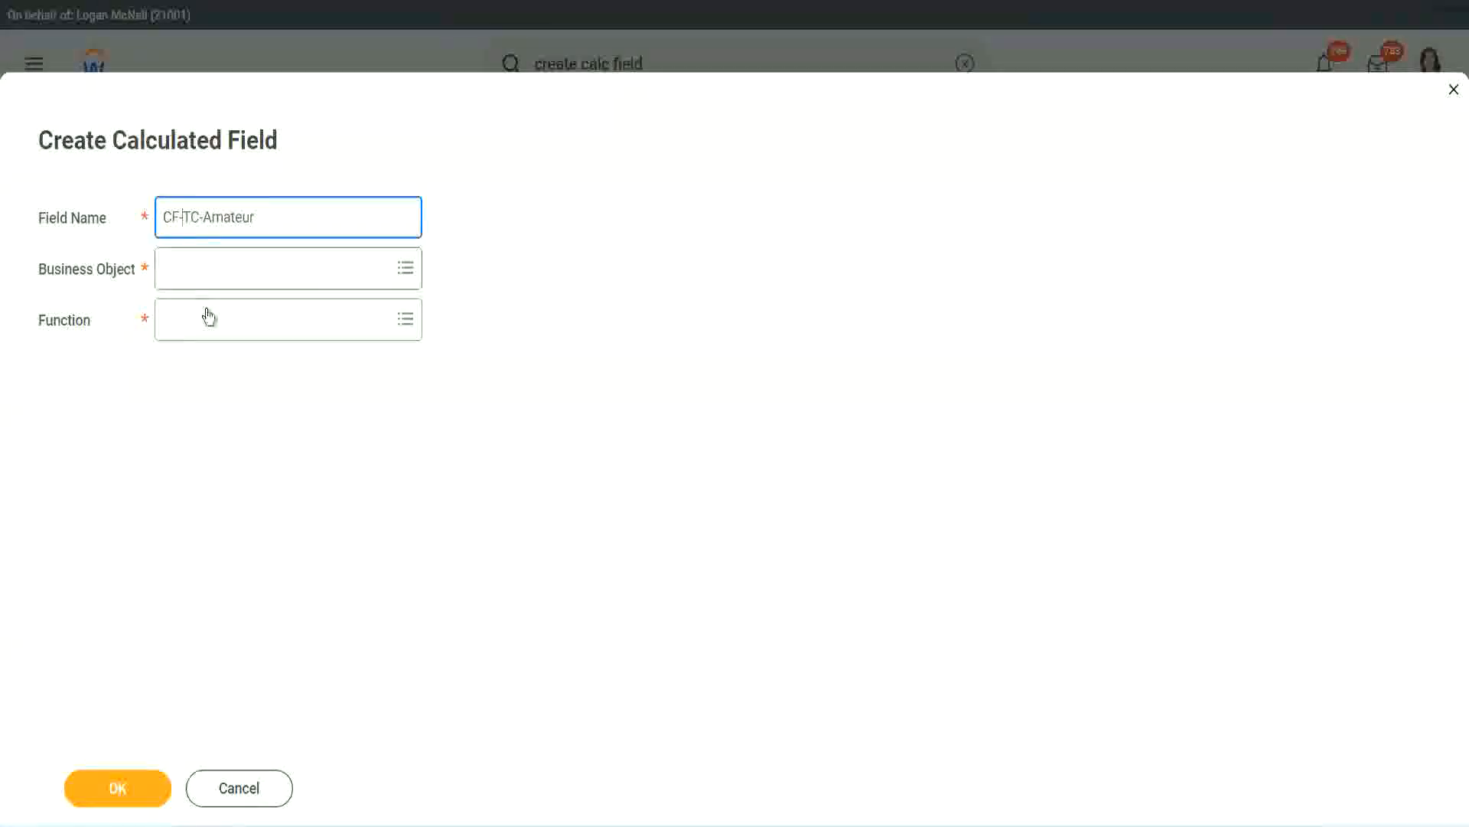
type("WW-")
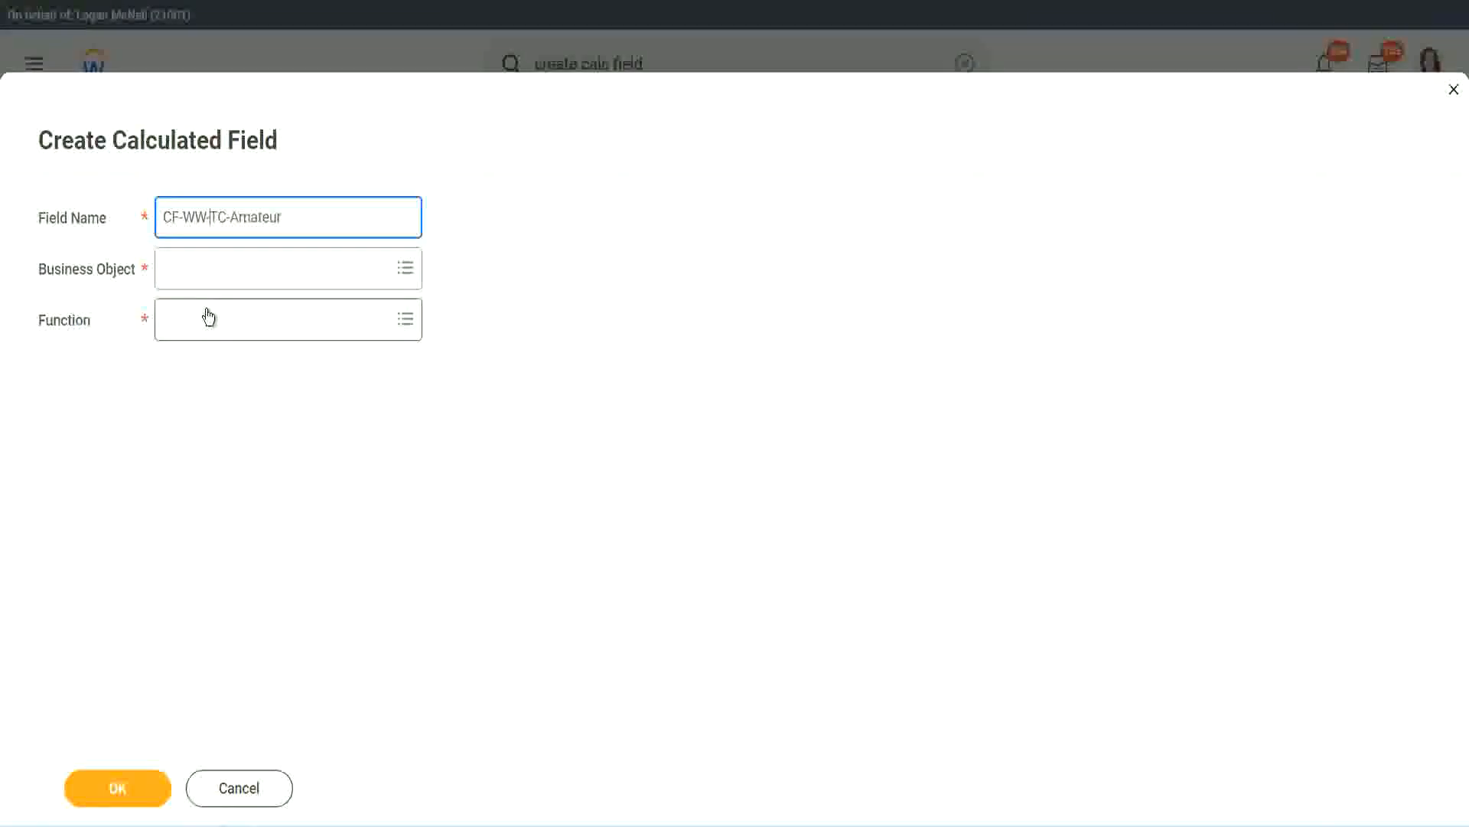
- Set the new calculated field's business object to Global
left_click(207, 272)
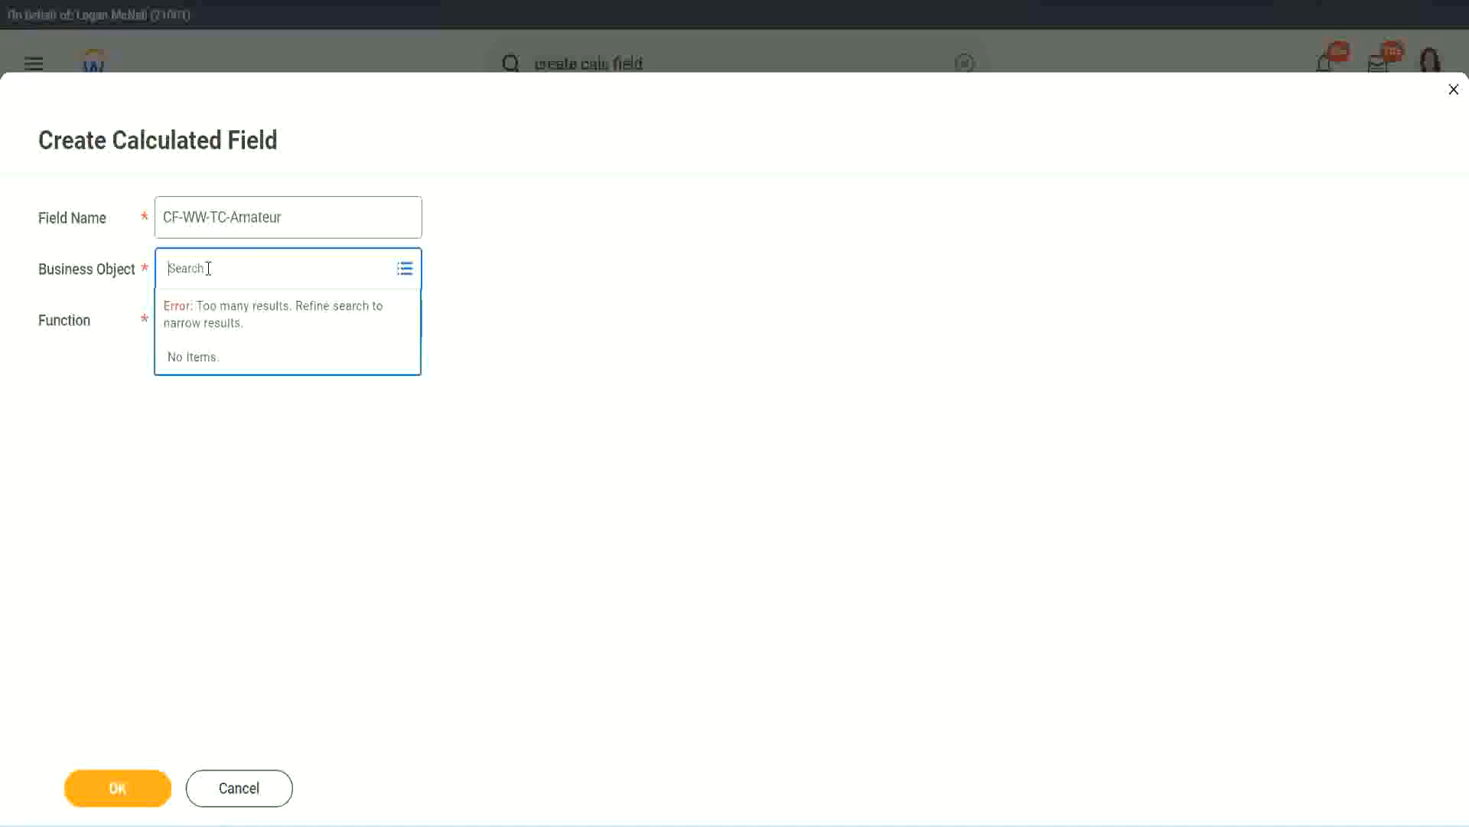
type("worker")
key("BackSpace")
type("global")
key("Return")
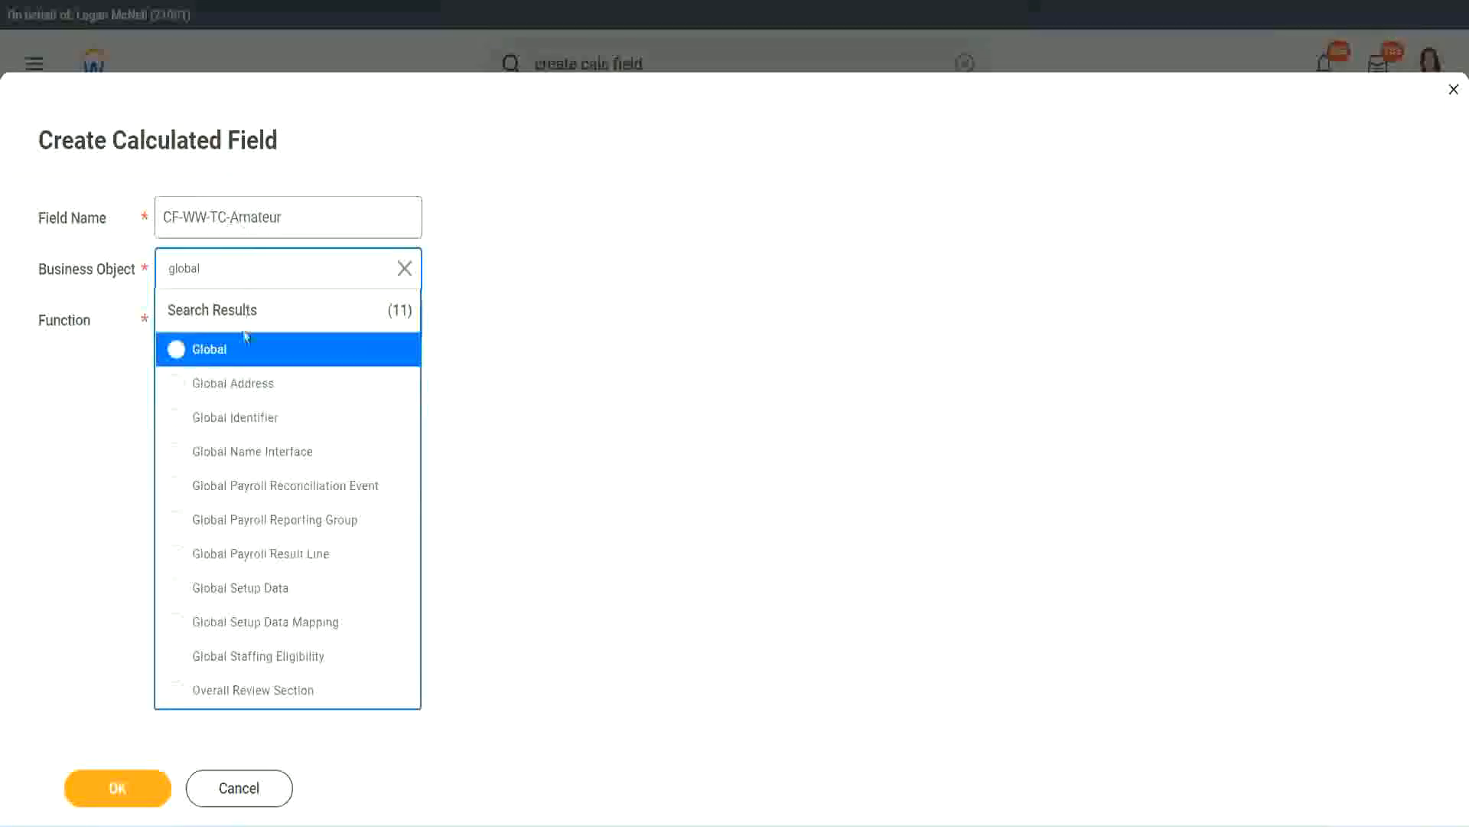
left_click(230, 360)
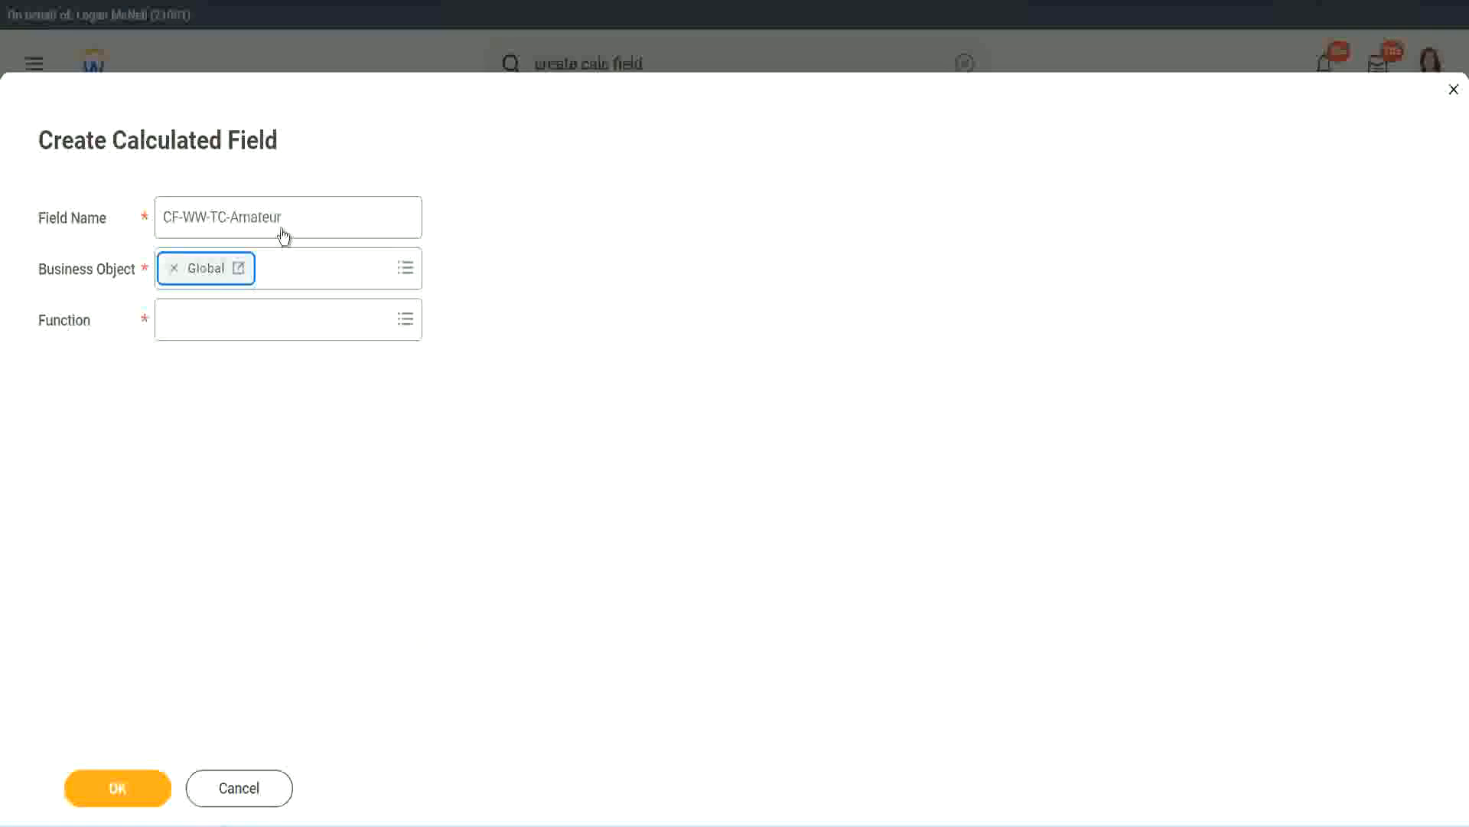
triple_click(379, 208)
left_click(328, 216)
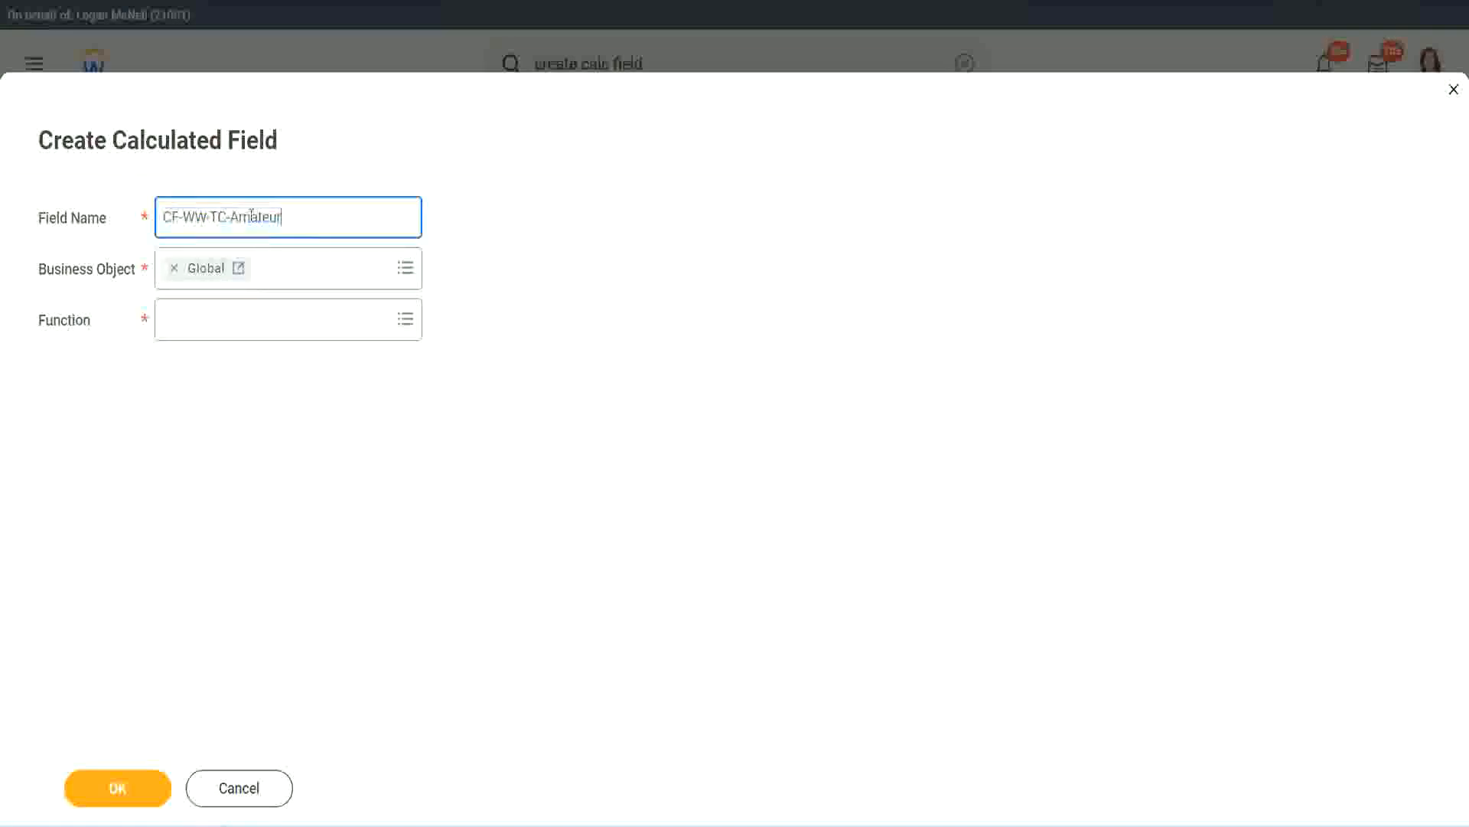
double_click(253, 217)
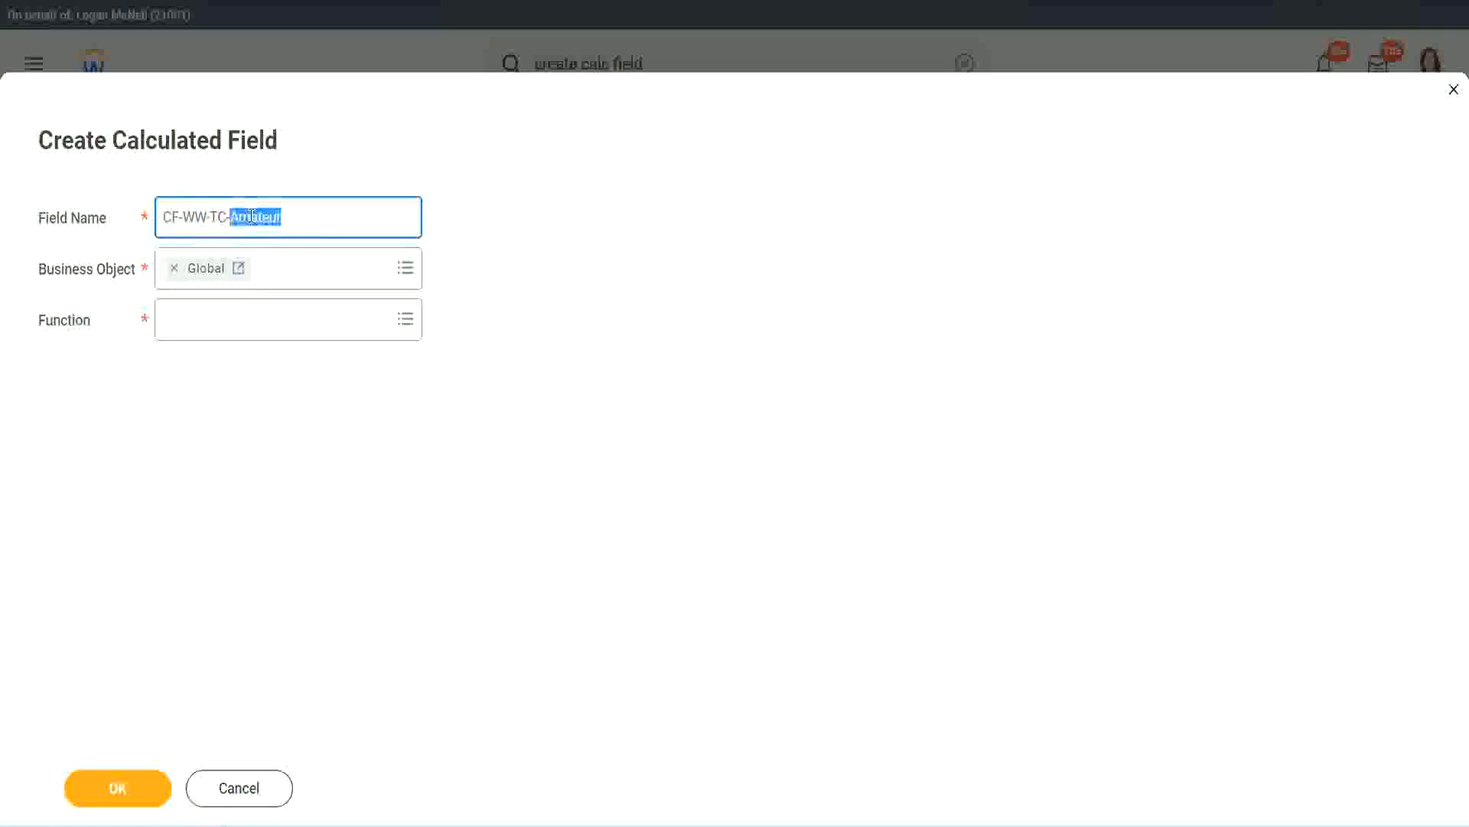
left_click(304, 214)
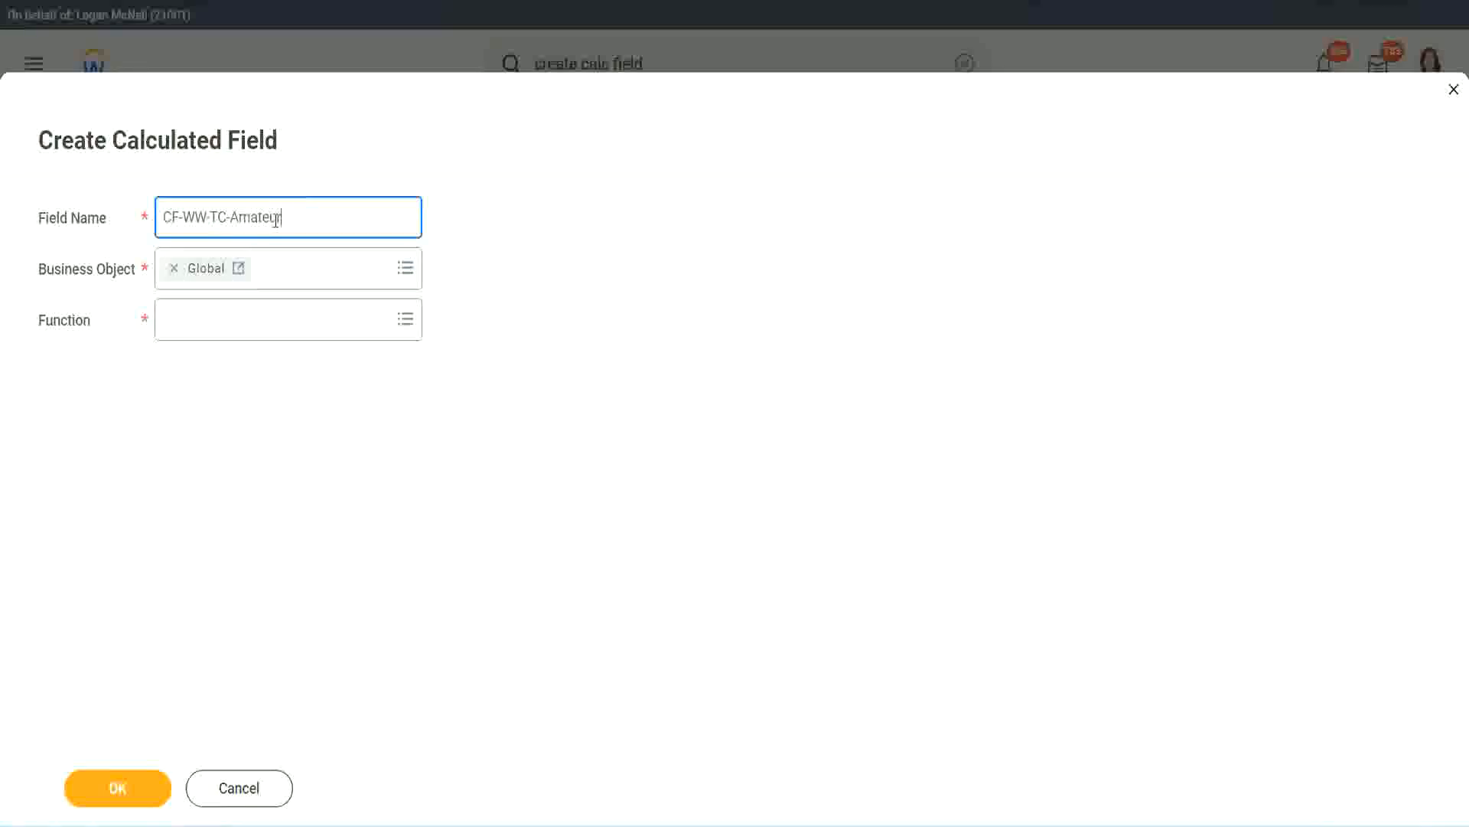
double_click(275, 220)
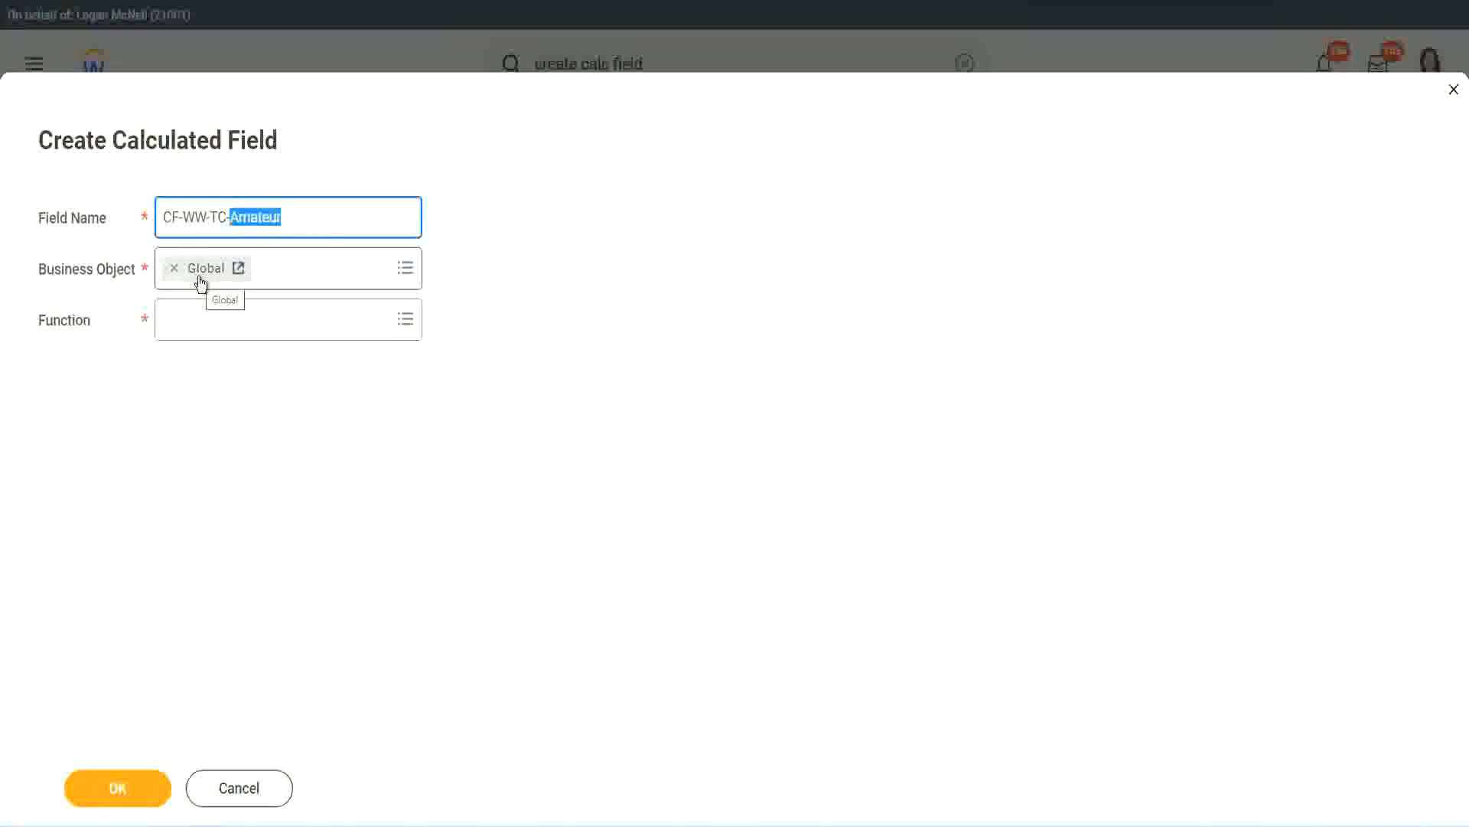
- Set the new field's function to Text Constant and continue to its definition
left_click(204, 319)
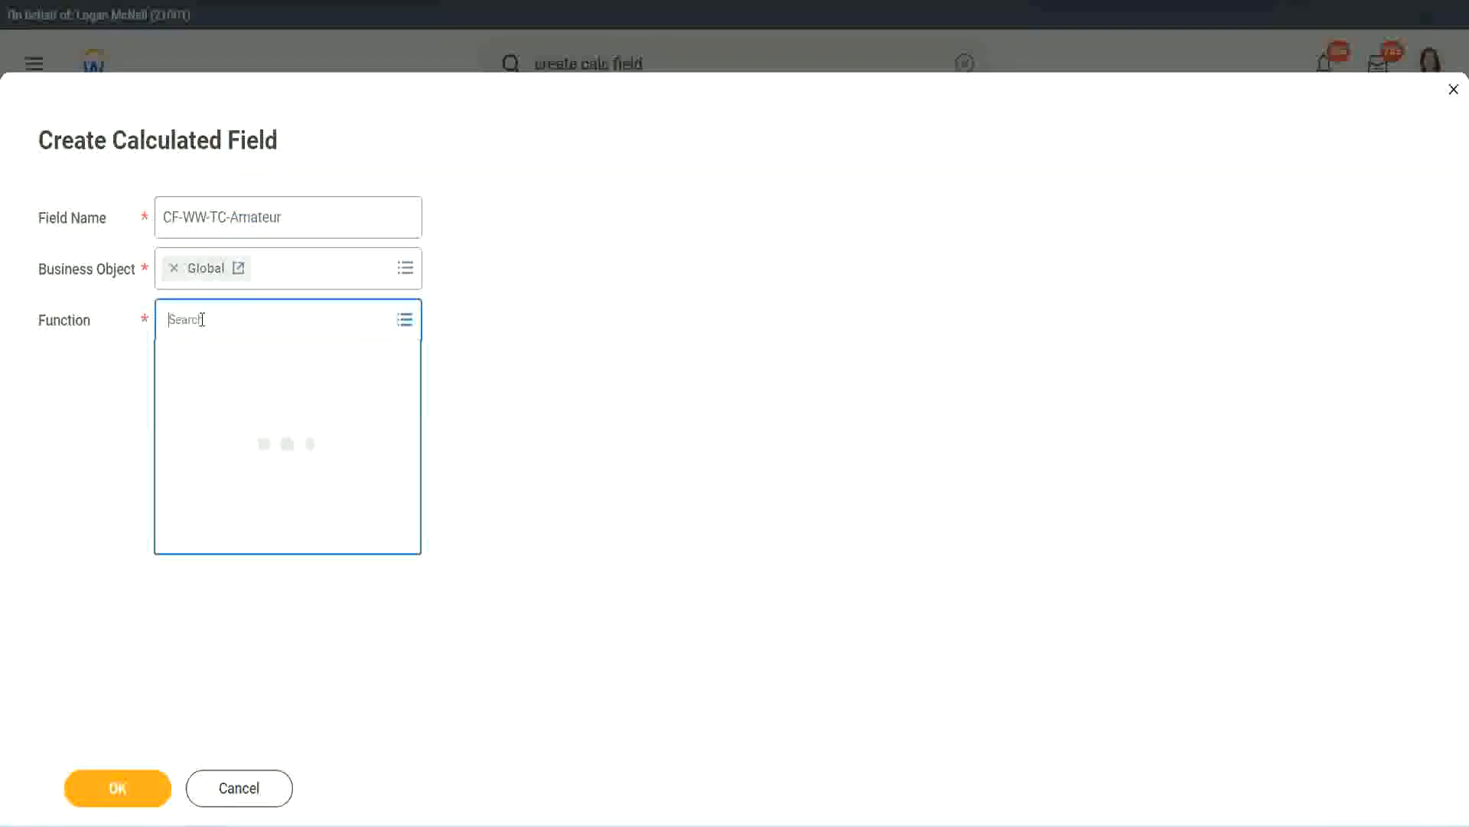
type("text cal")
type("s")
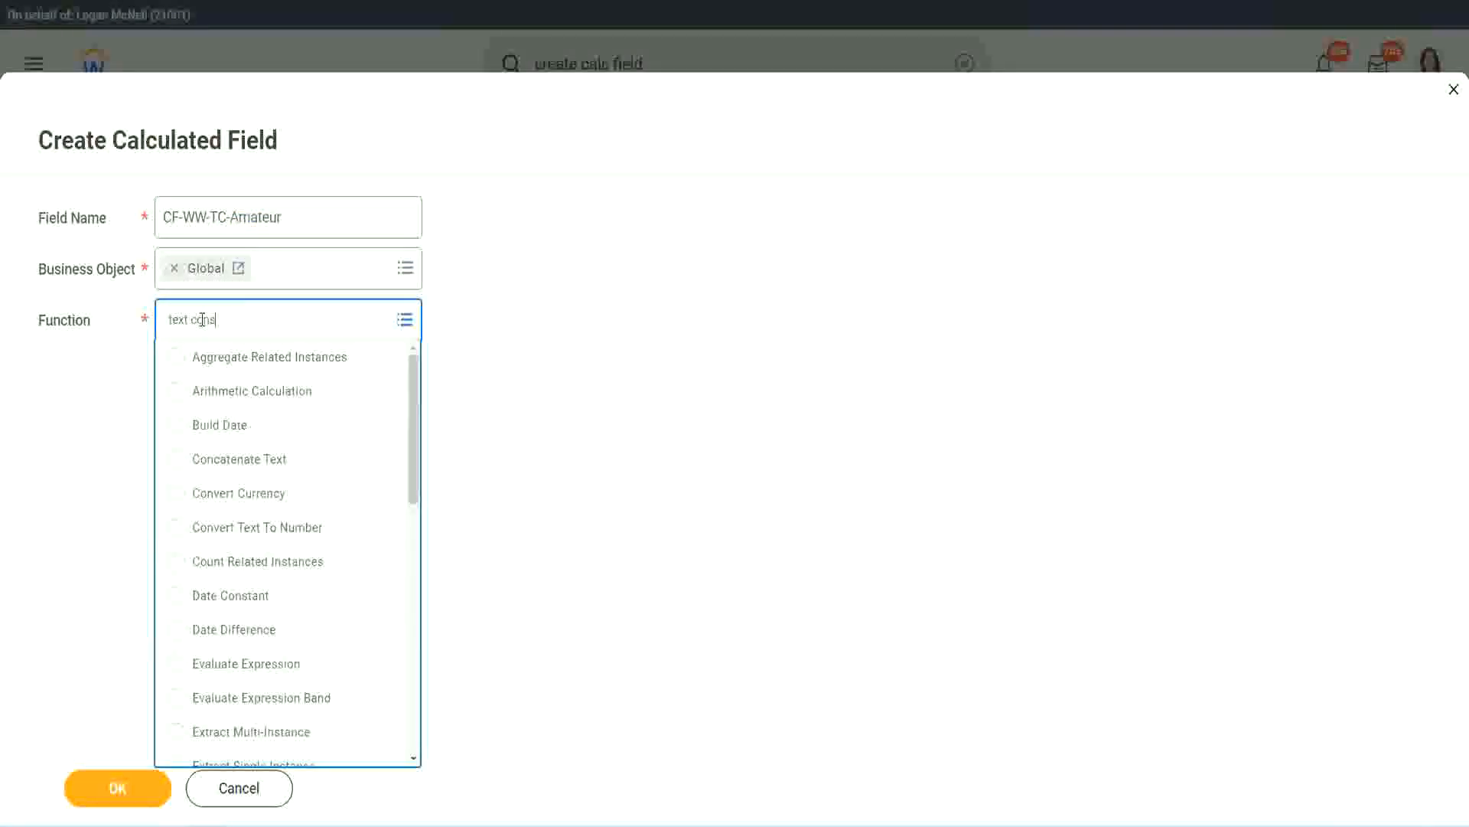
key("Return")
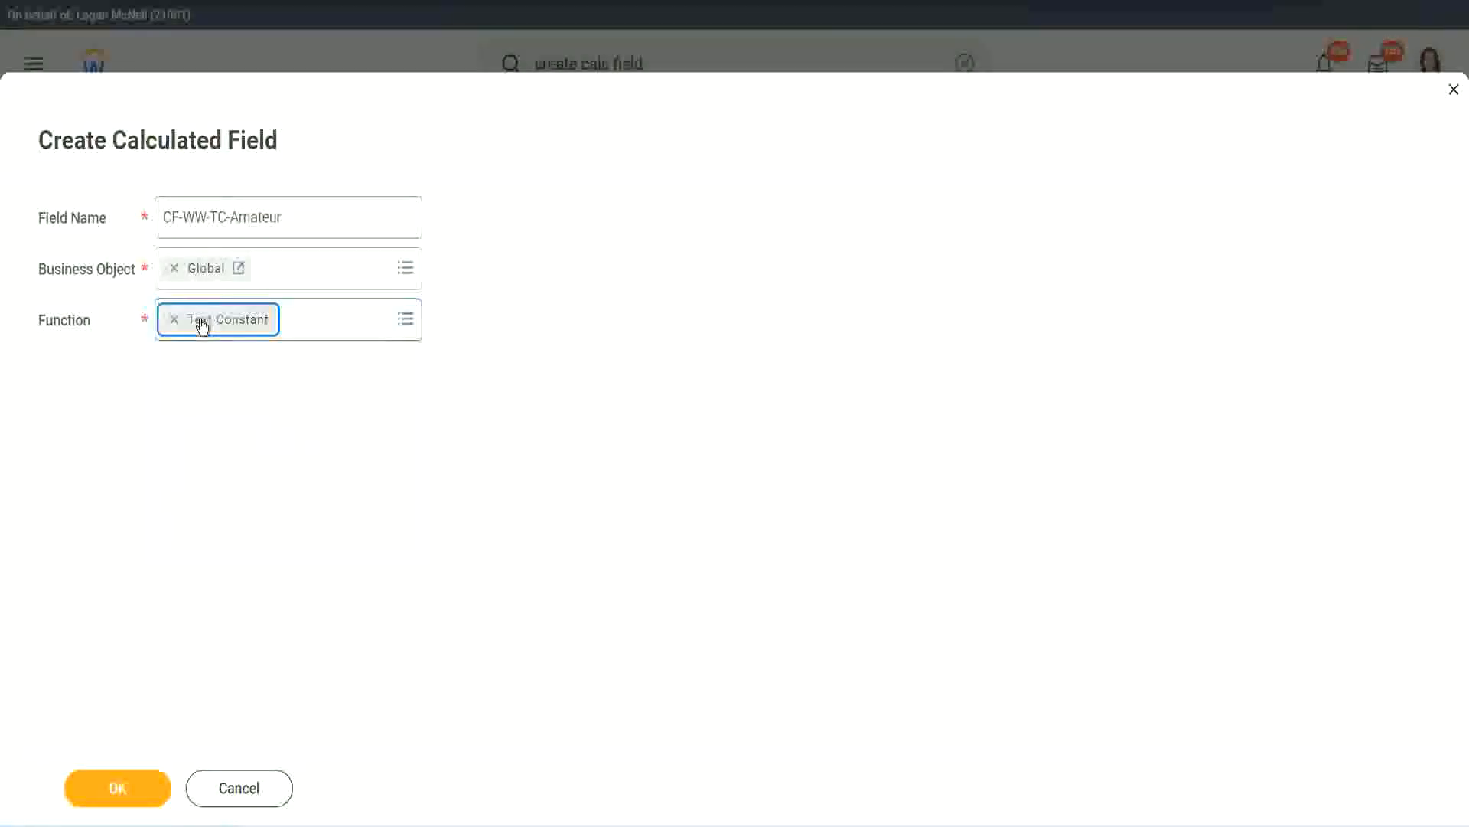
left_click(121, 796)
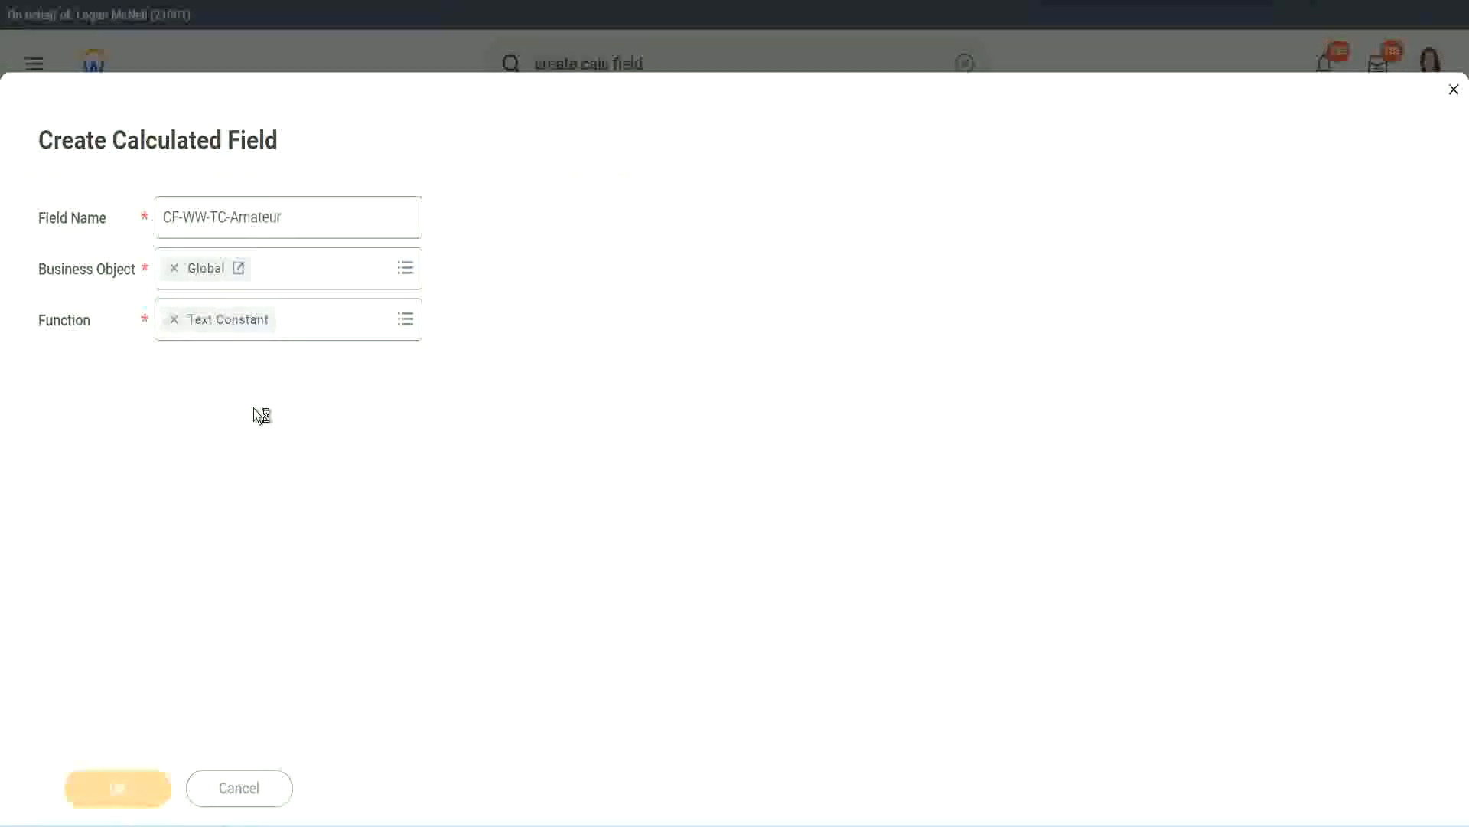
- Enter Amateur as the text constant and save the calculated field
left_click(245, 434)
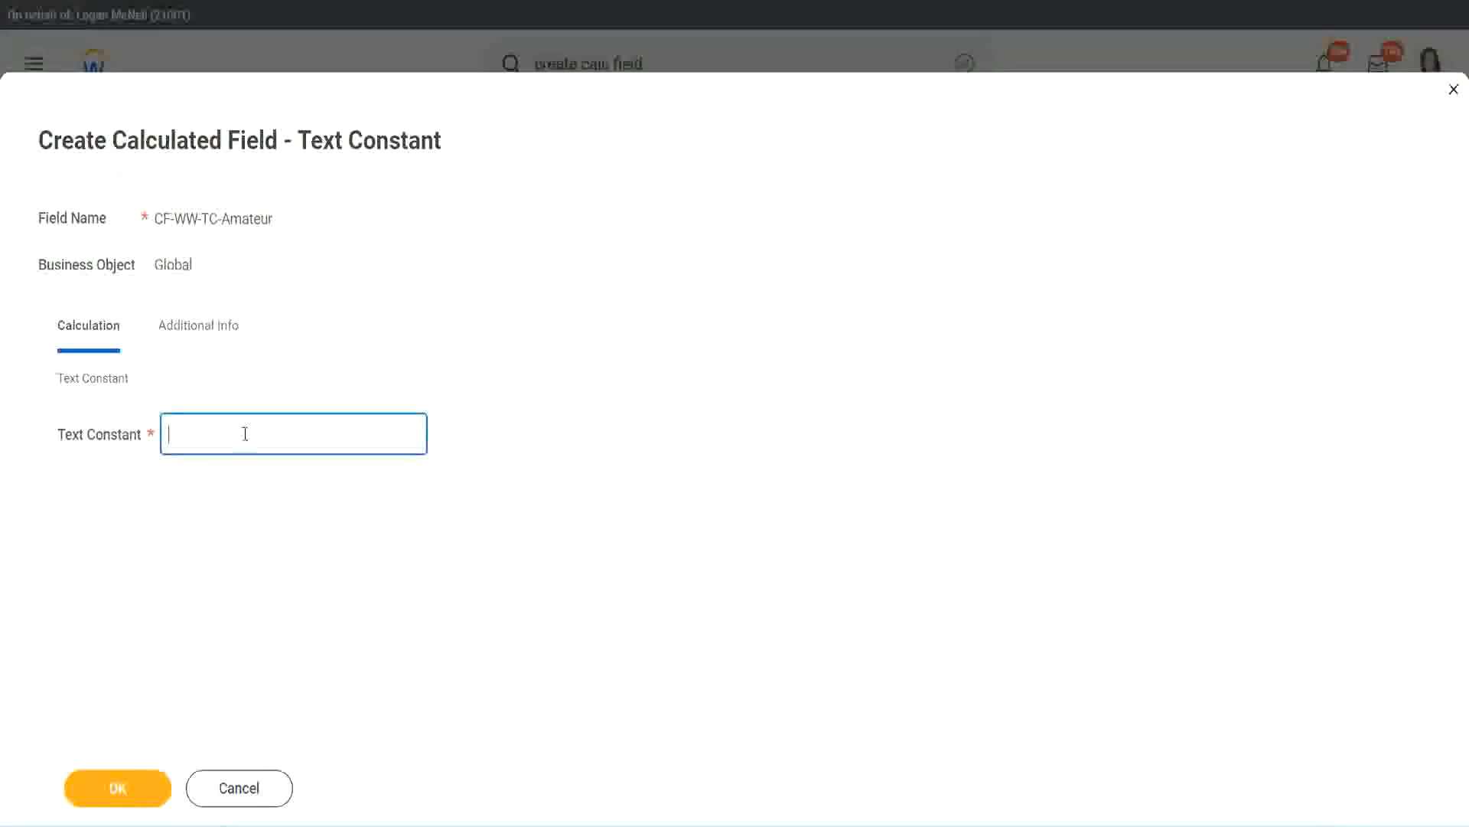
type("Amateur")
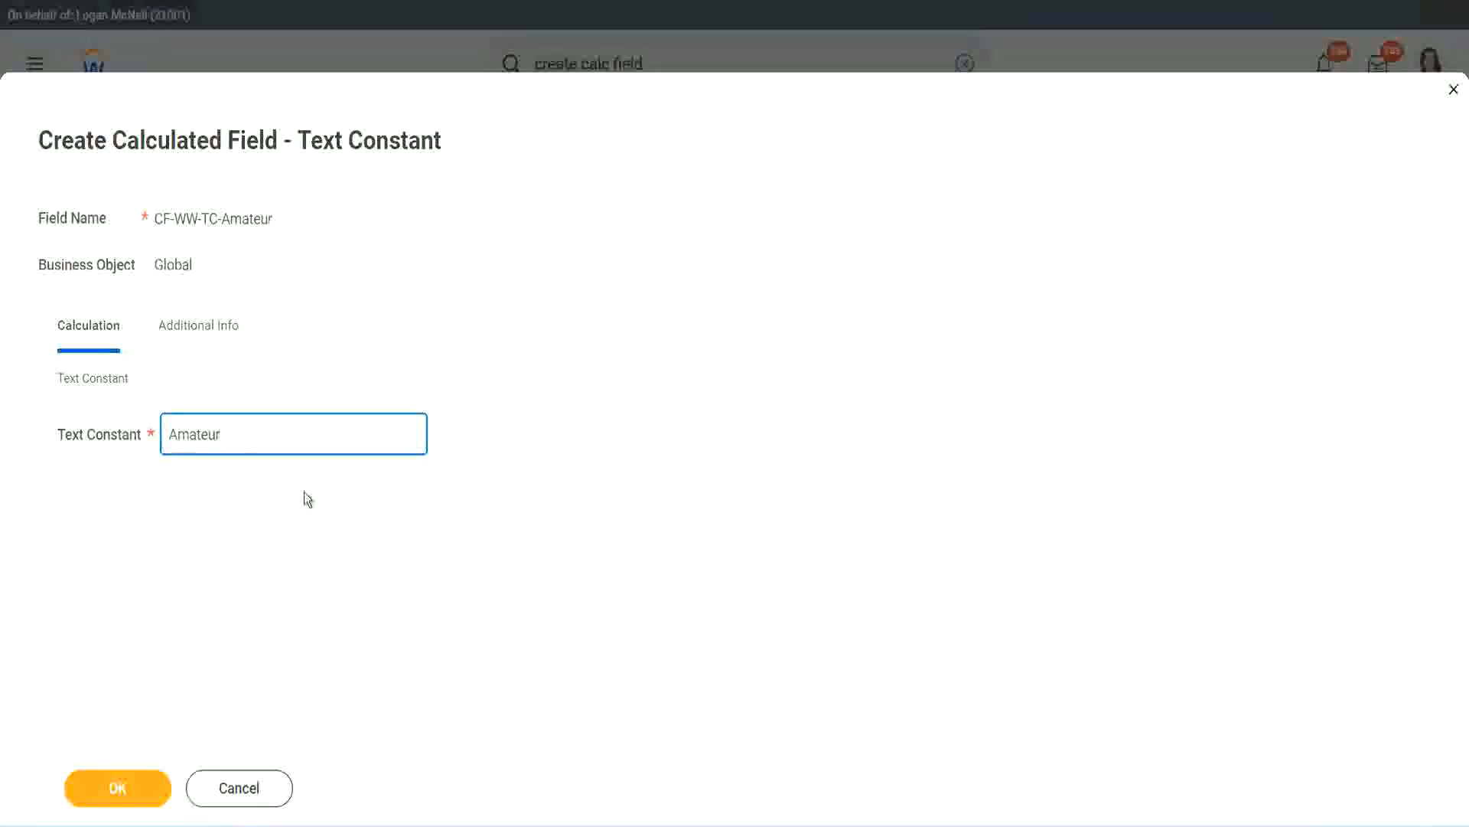
left_click(113, 787)
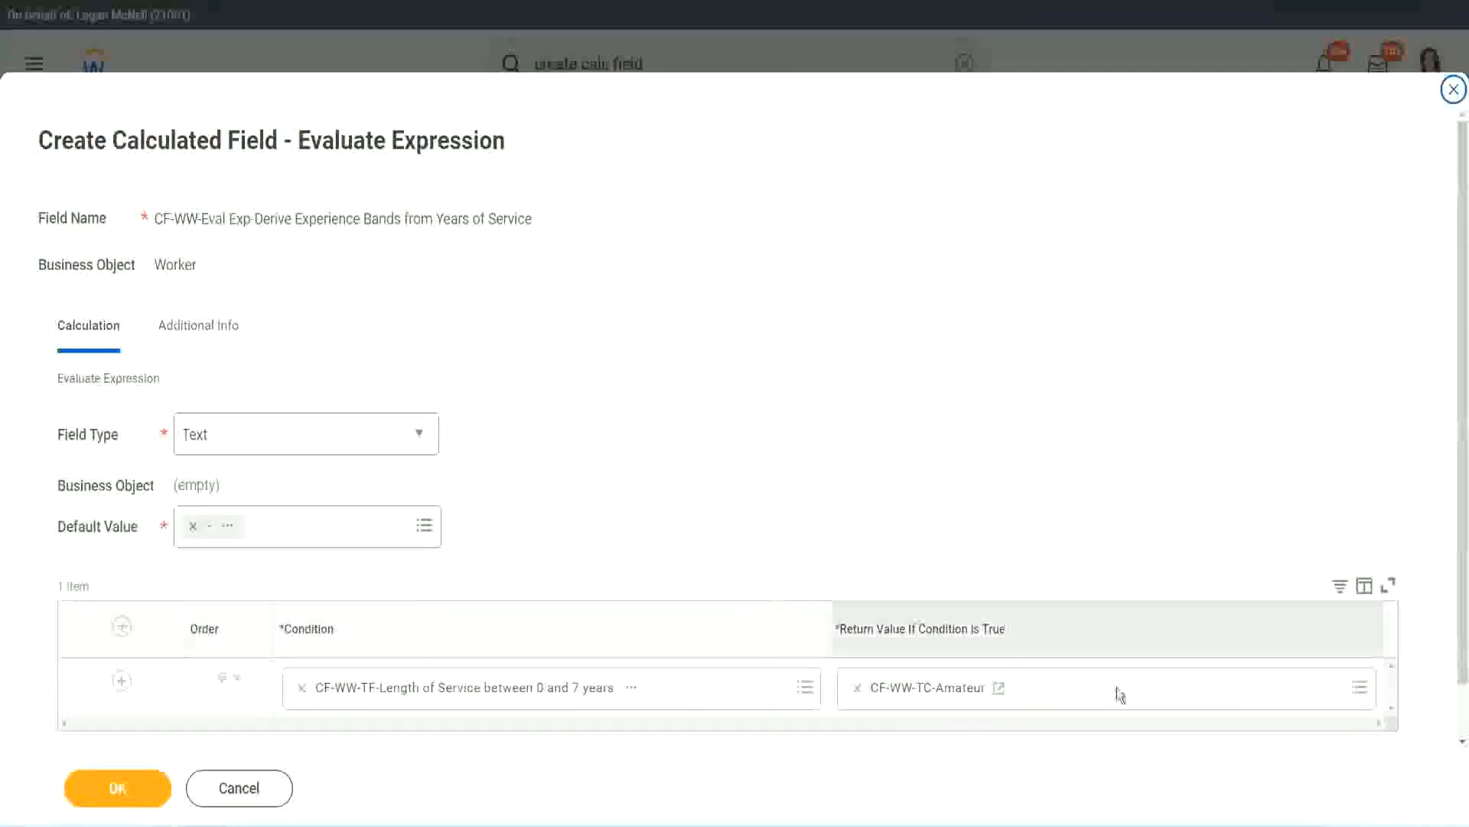
- Copy the text of the first row's return value and add two more empty condition rows below it
right_click(912, 689)
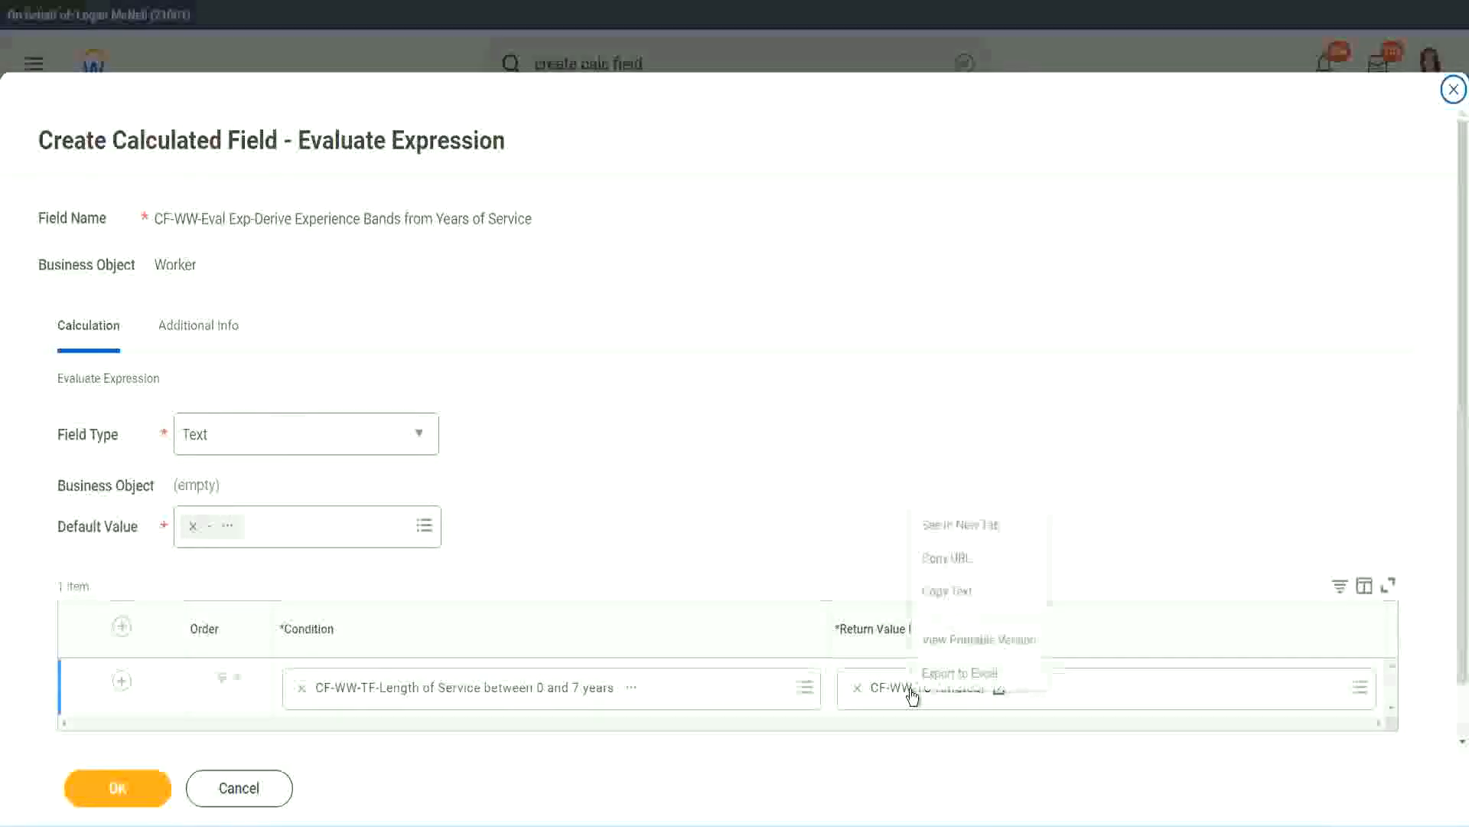
left_click(962, 594)
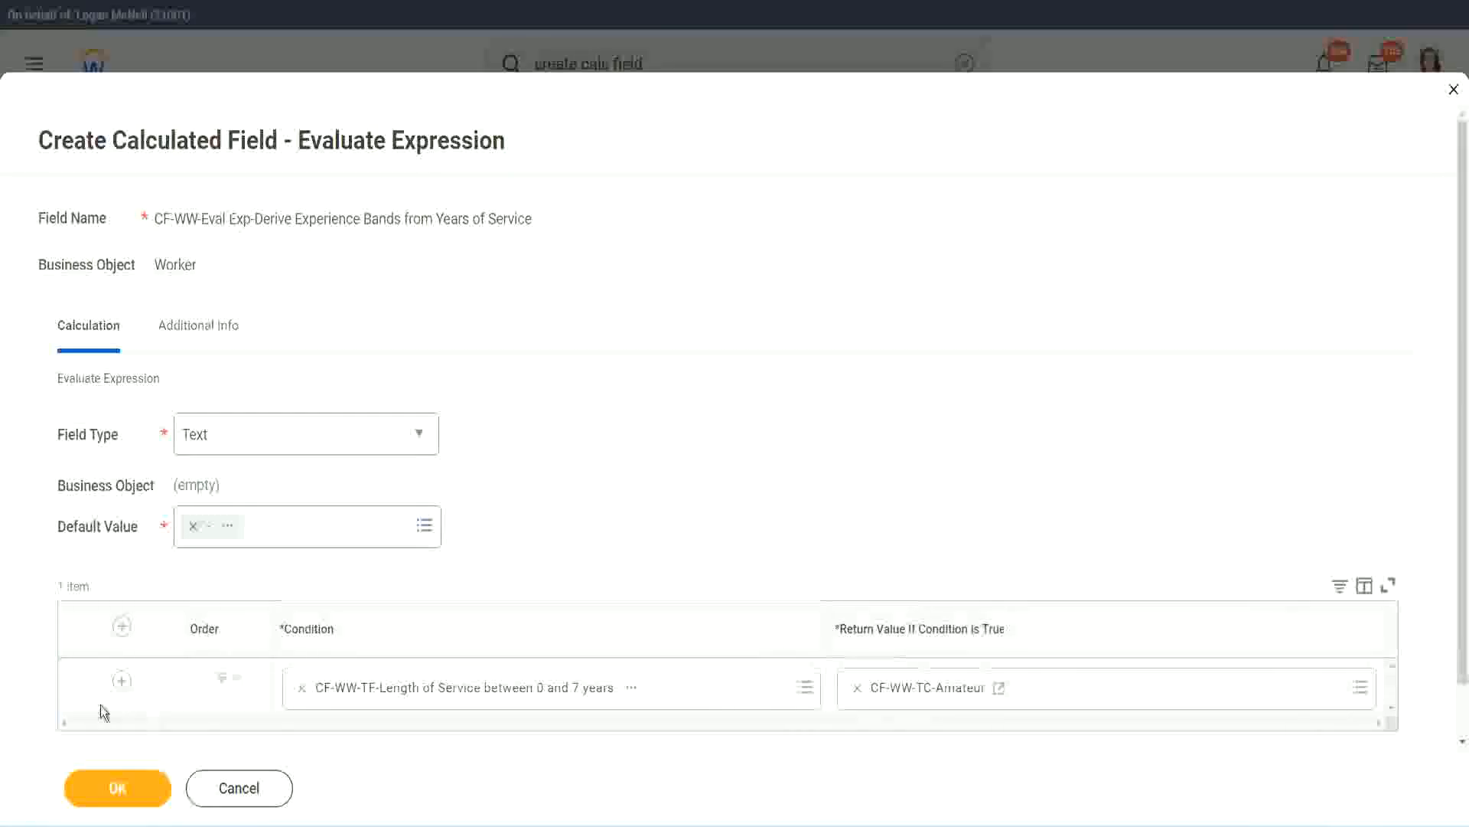
left_click(121, 681)
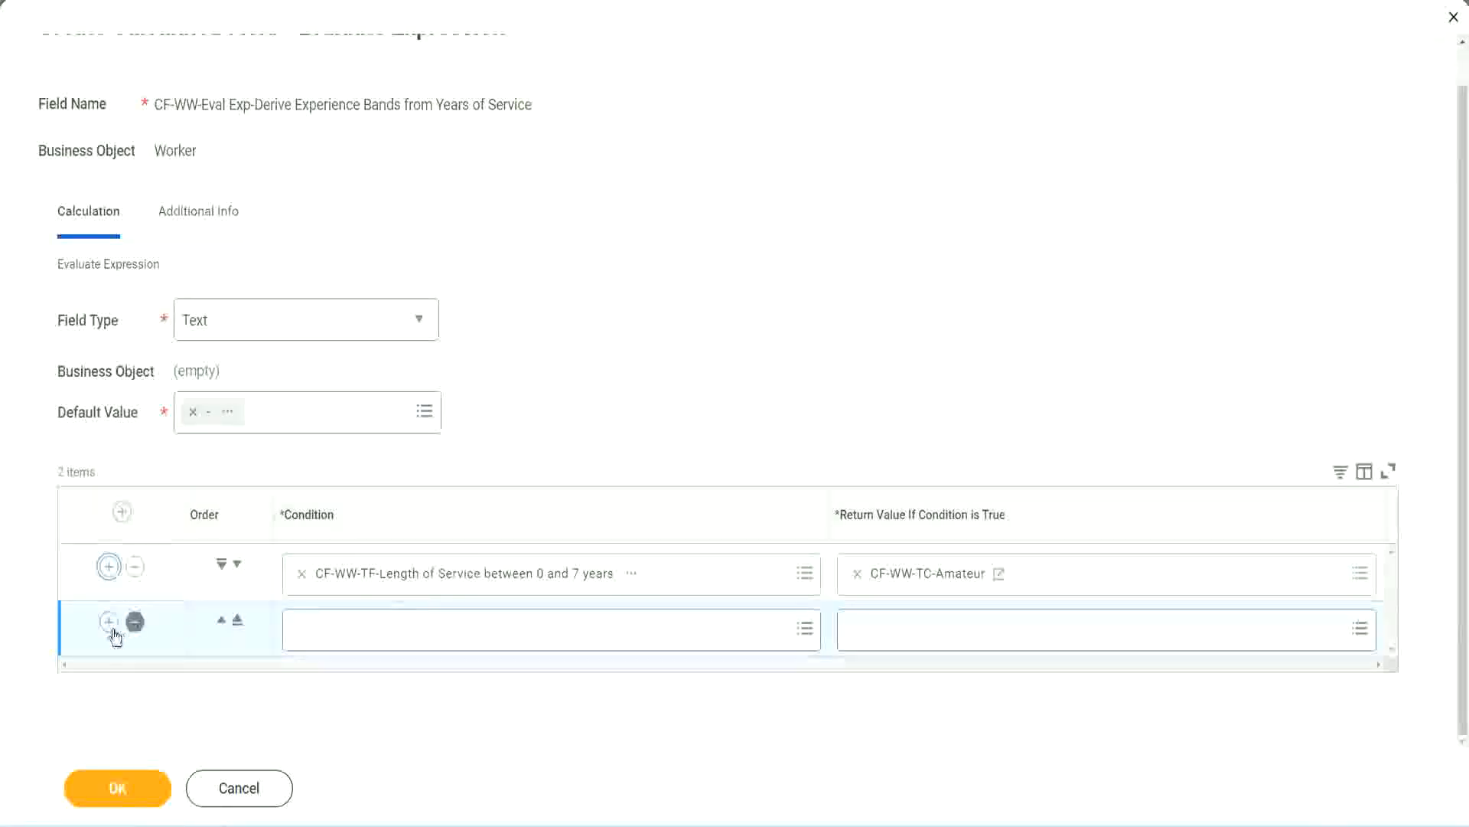
left_click(111, 623)
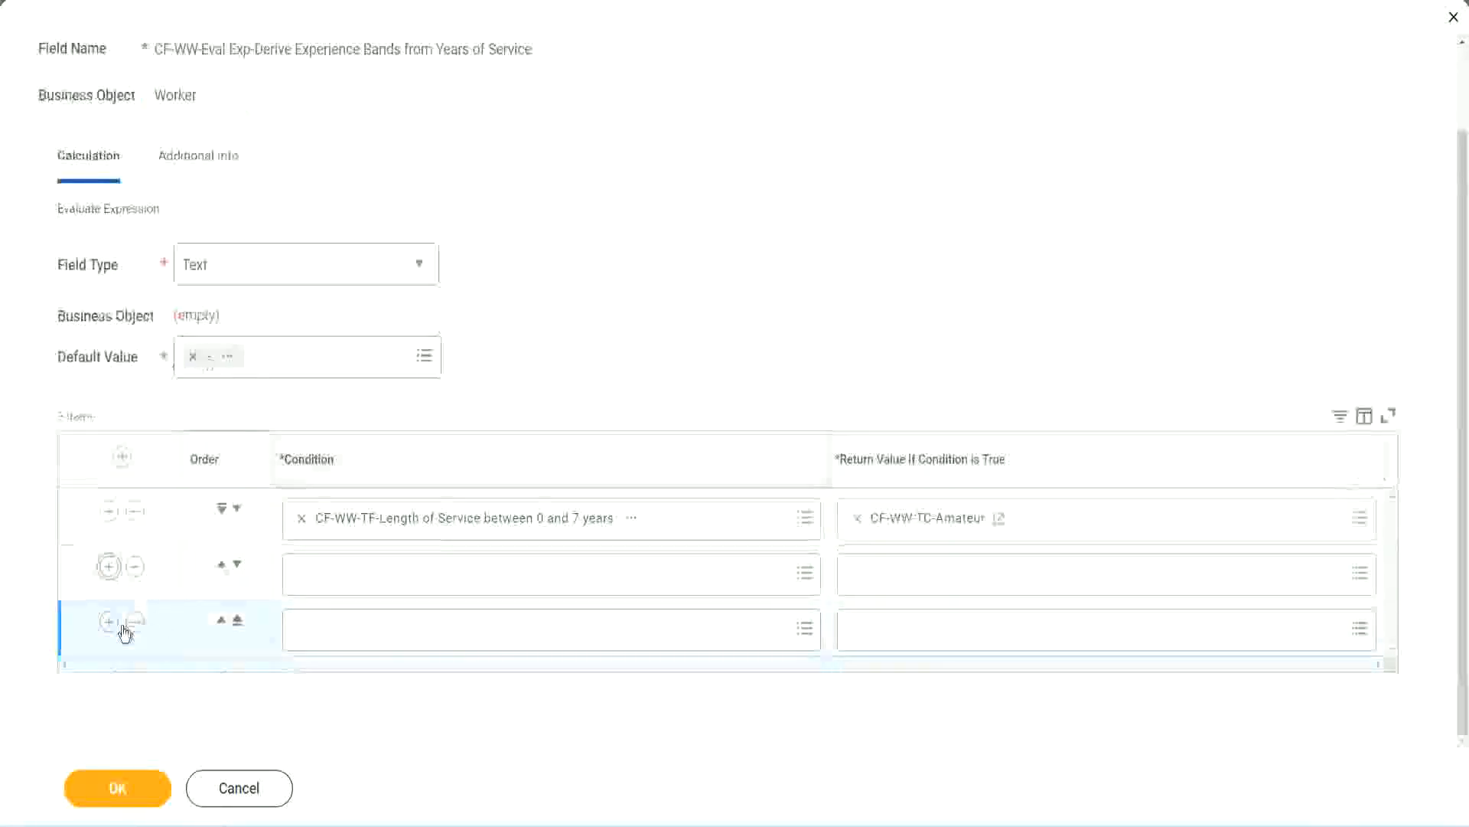
- Set the second row's condition to CF-WW-TF-Length of Service between 8 and 15 years
left_click(358, 582)
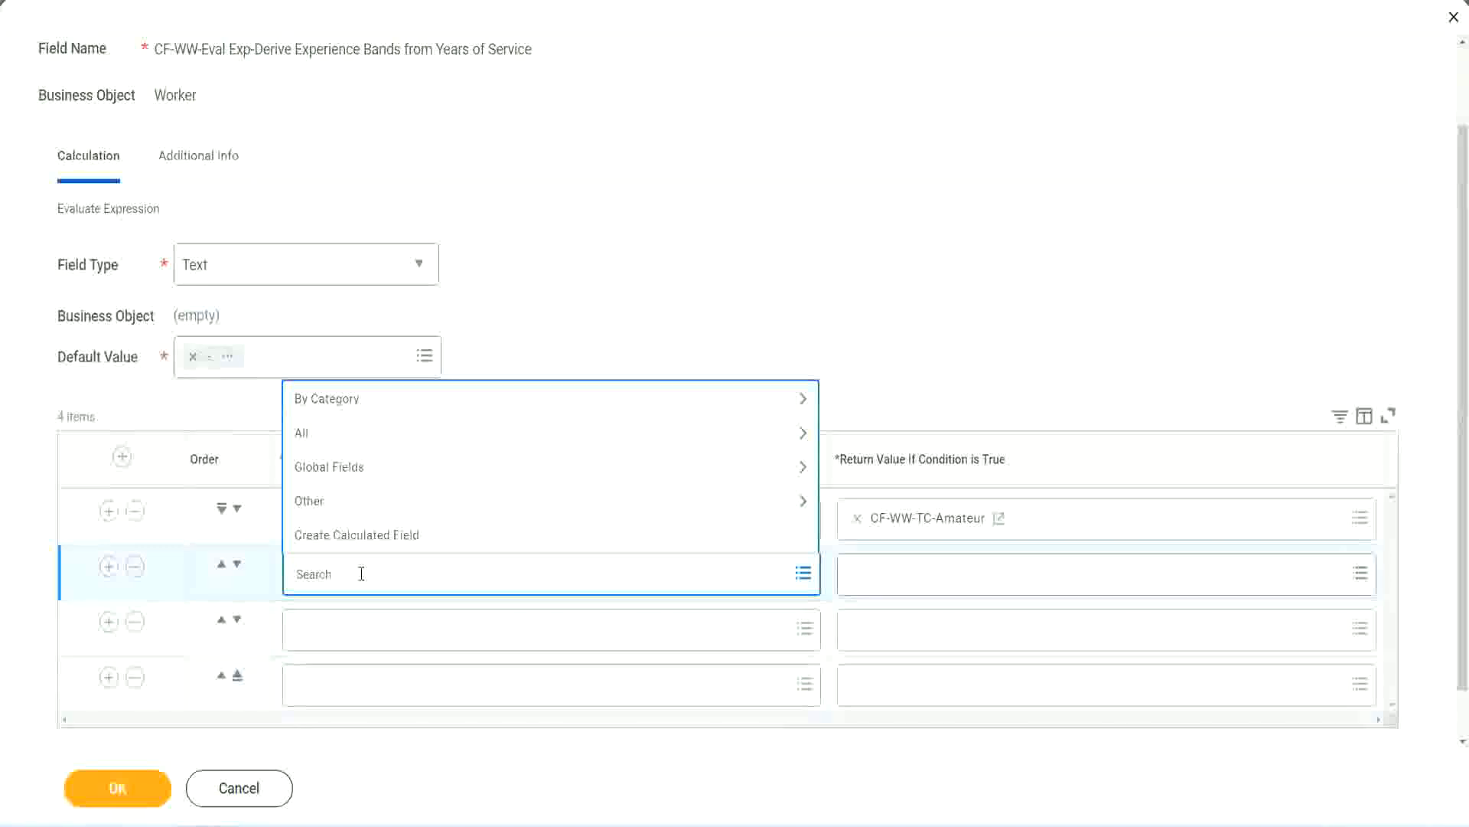
type("cf-ww")
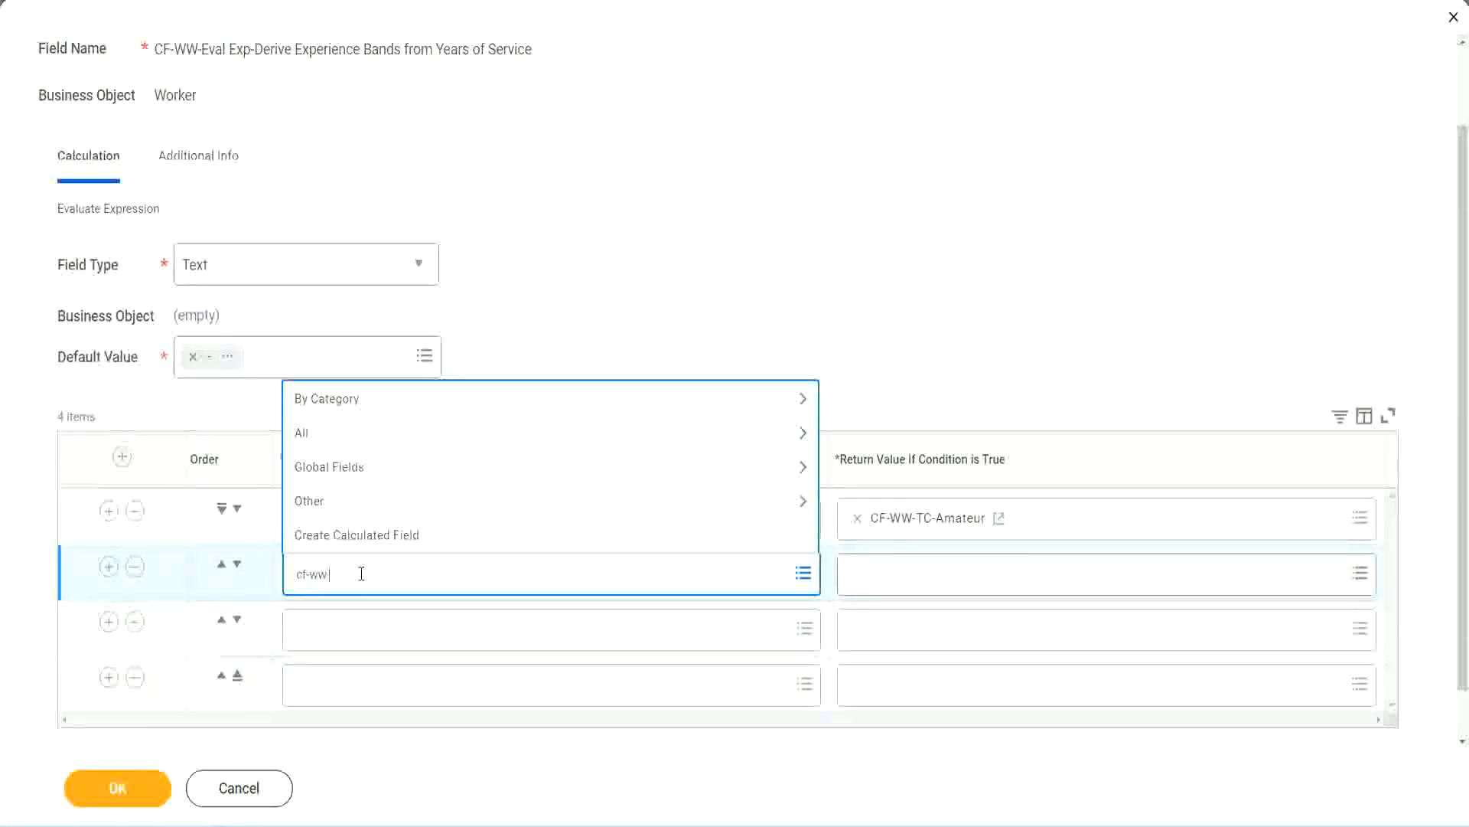
type("-tf")
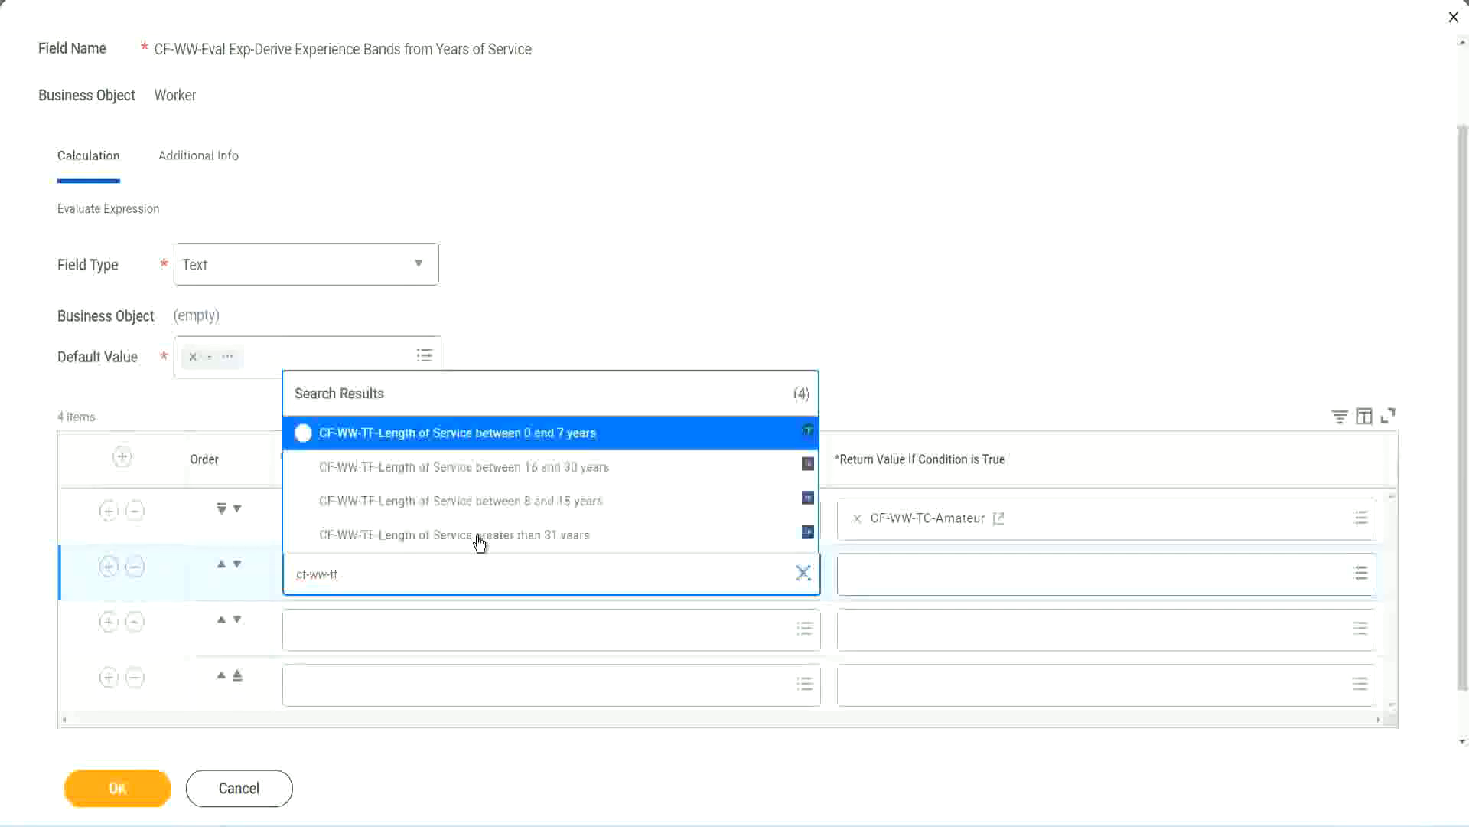
left_click(567, 505)
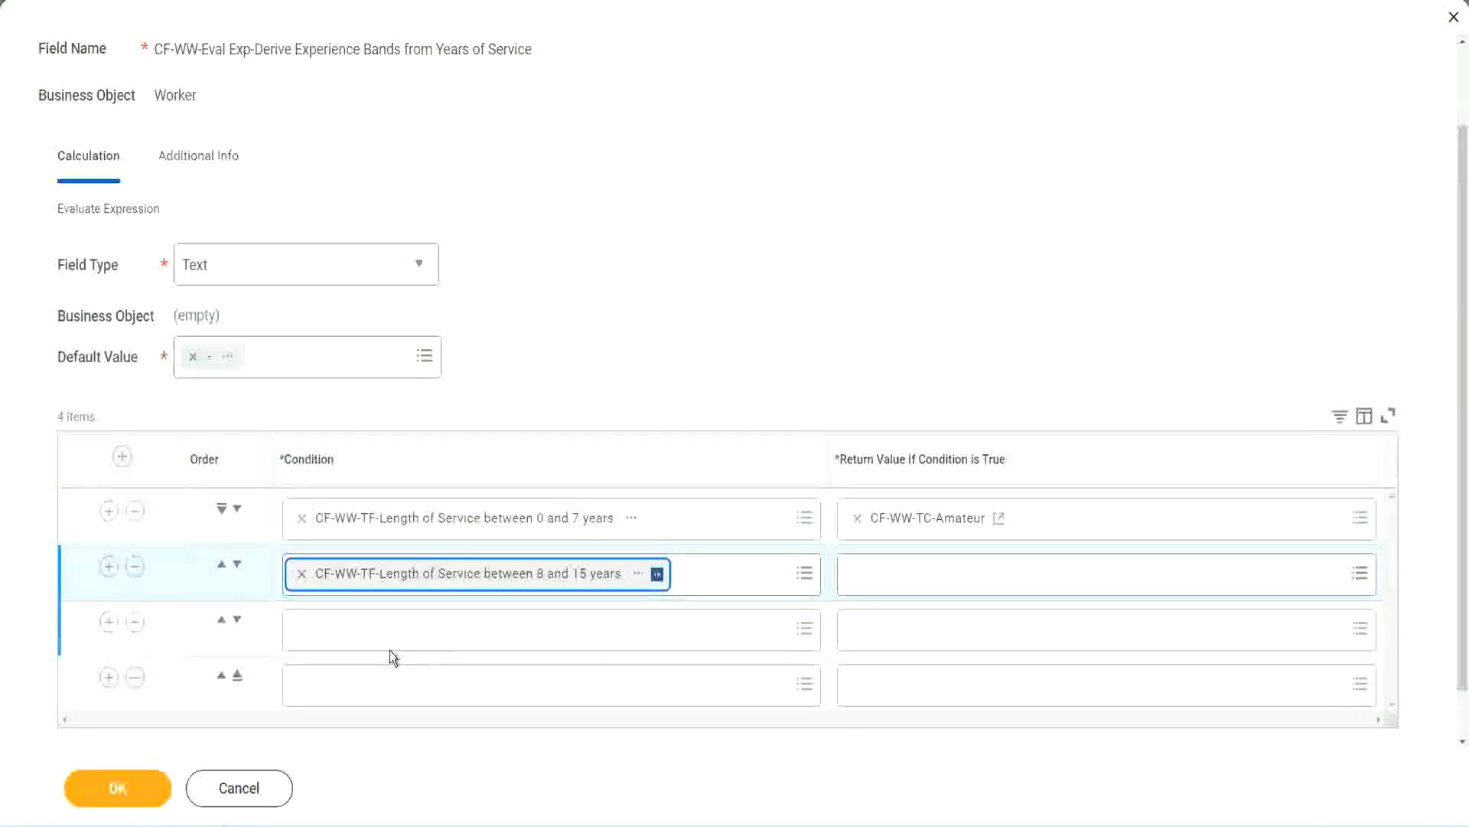
- Set the third row's condition to CF-WW-TF-Length of Service between 16 and 30 years
left_click(370, 627)
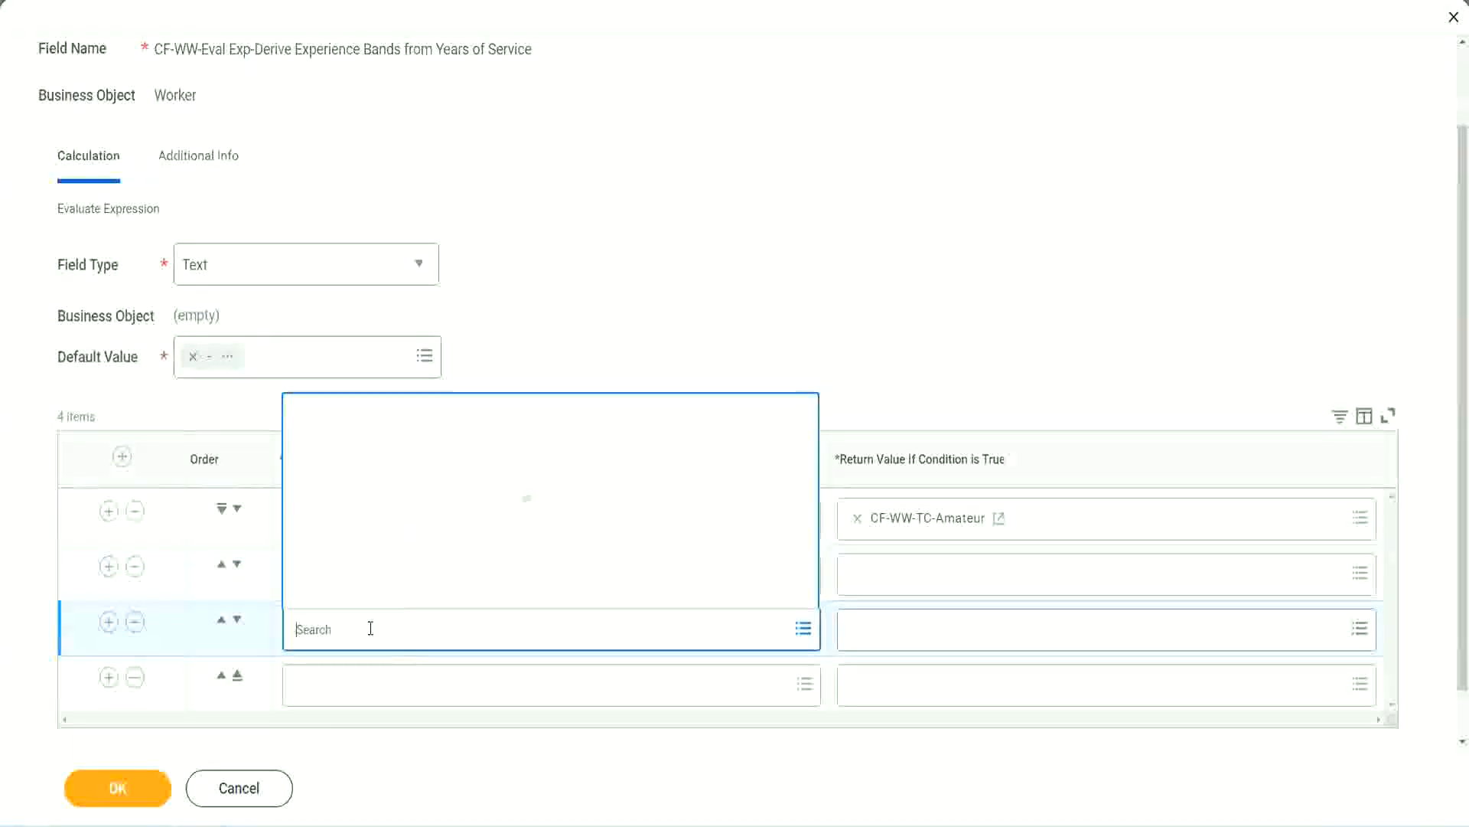
type("cf-ww")
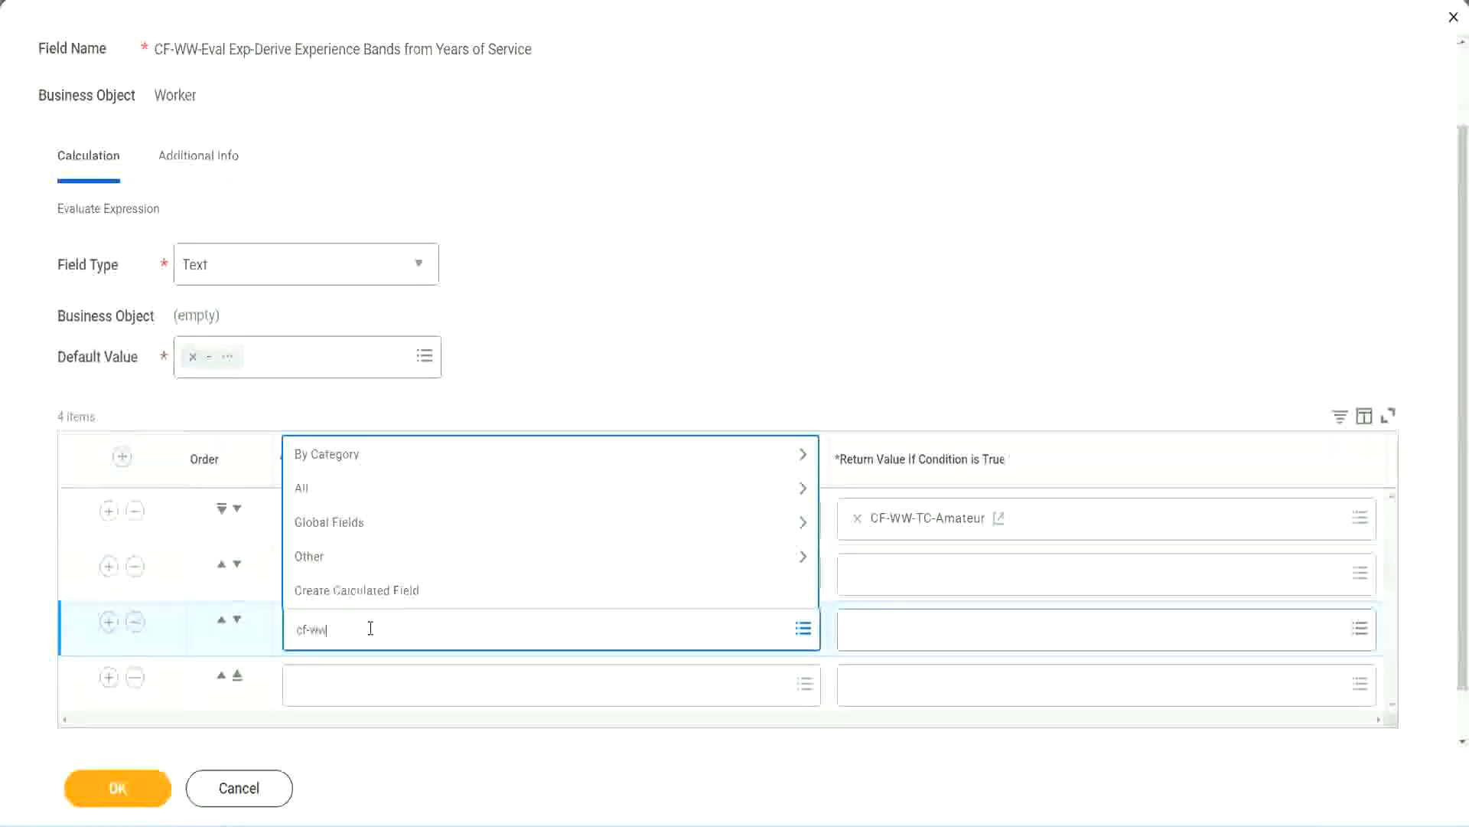
type("-tf")
key("Return")
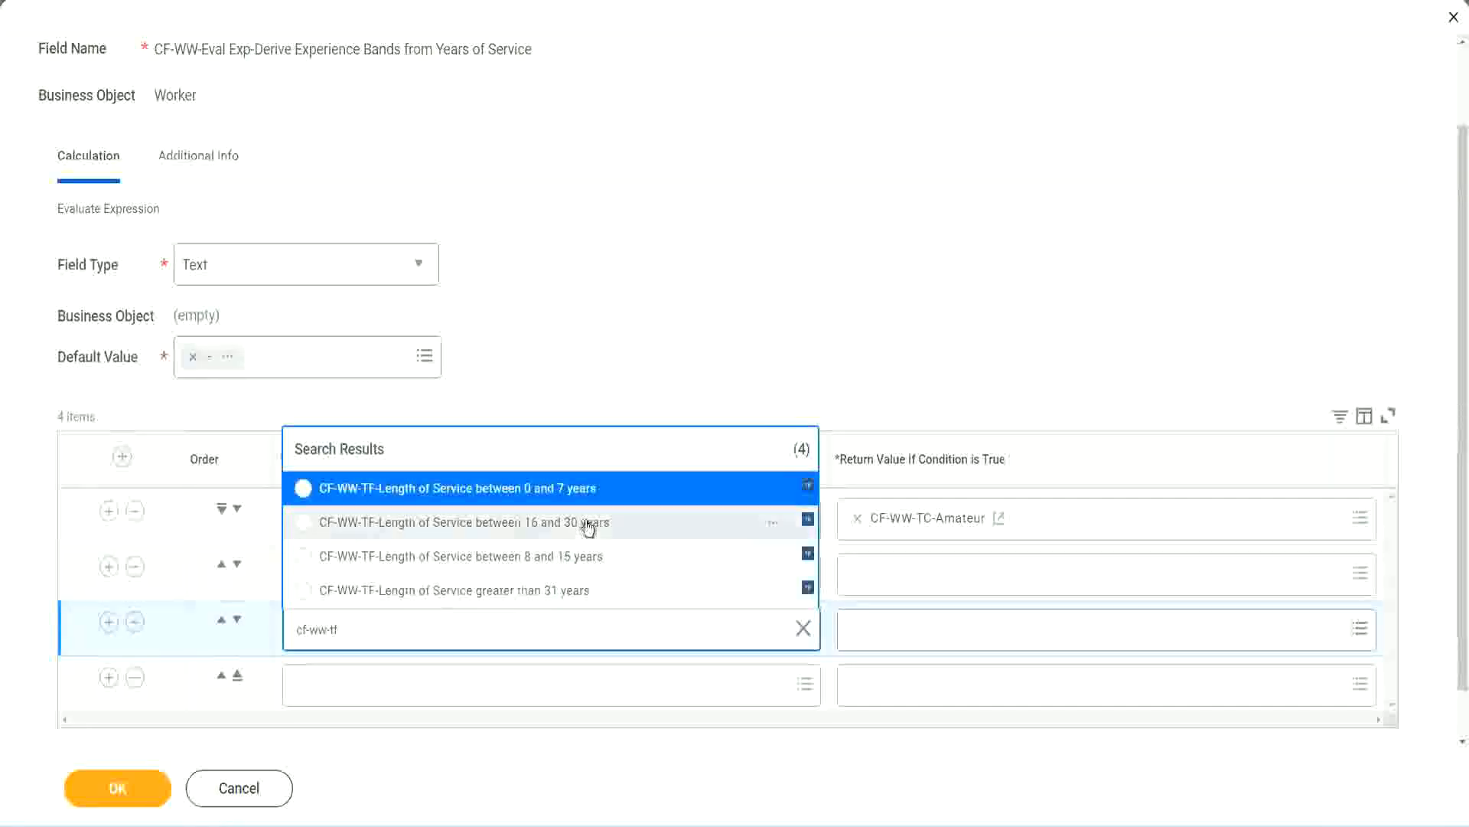
left_click(589, 528)
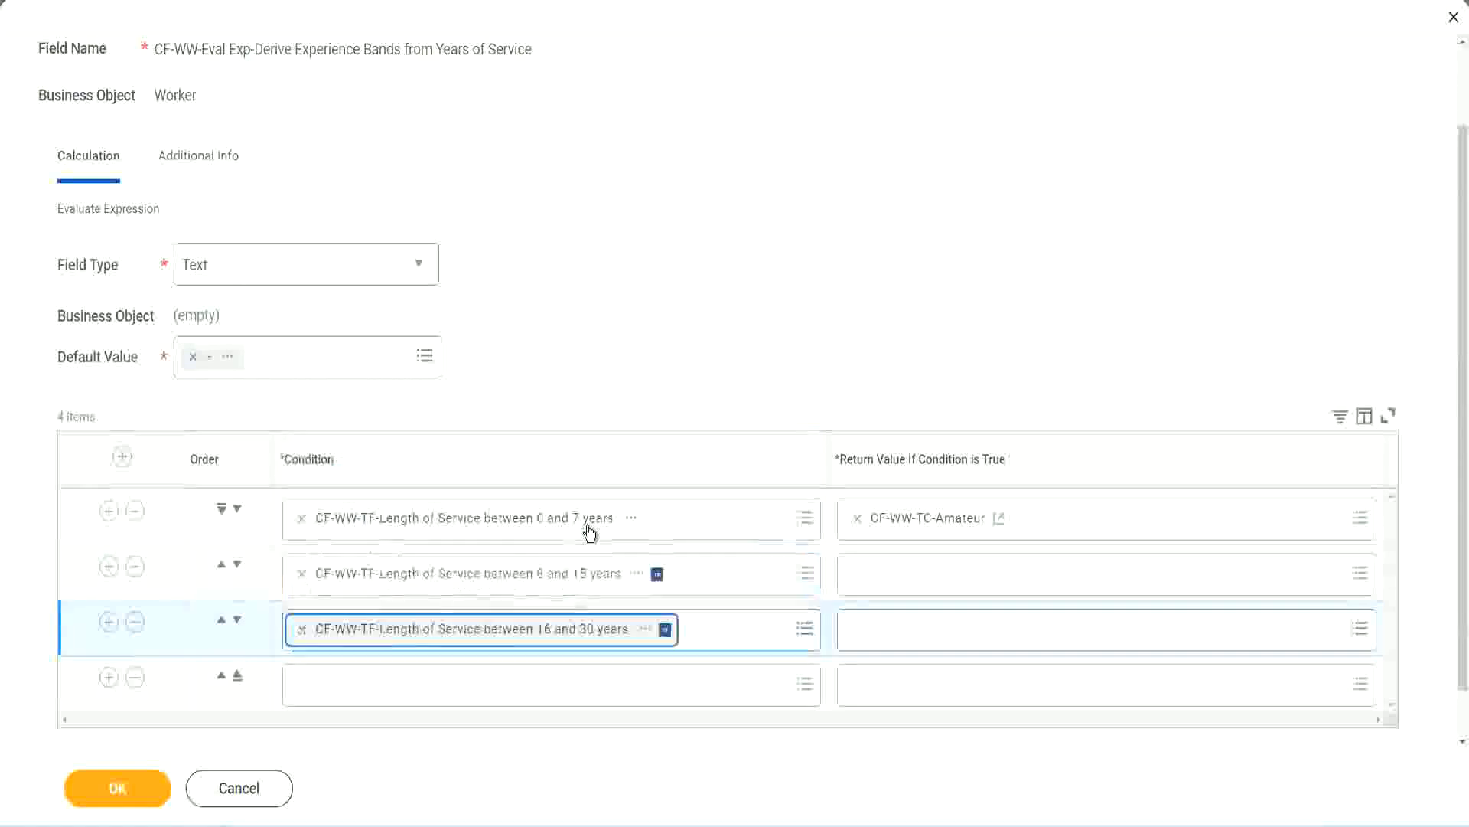
- Set the fourth row's condition to CF-WW-TF-Length of Service greater than 31 years
left_click(348, 687)
type("c")
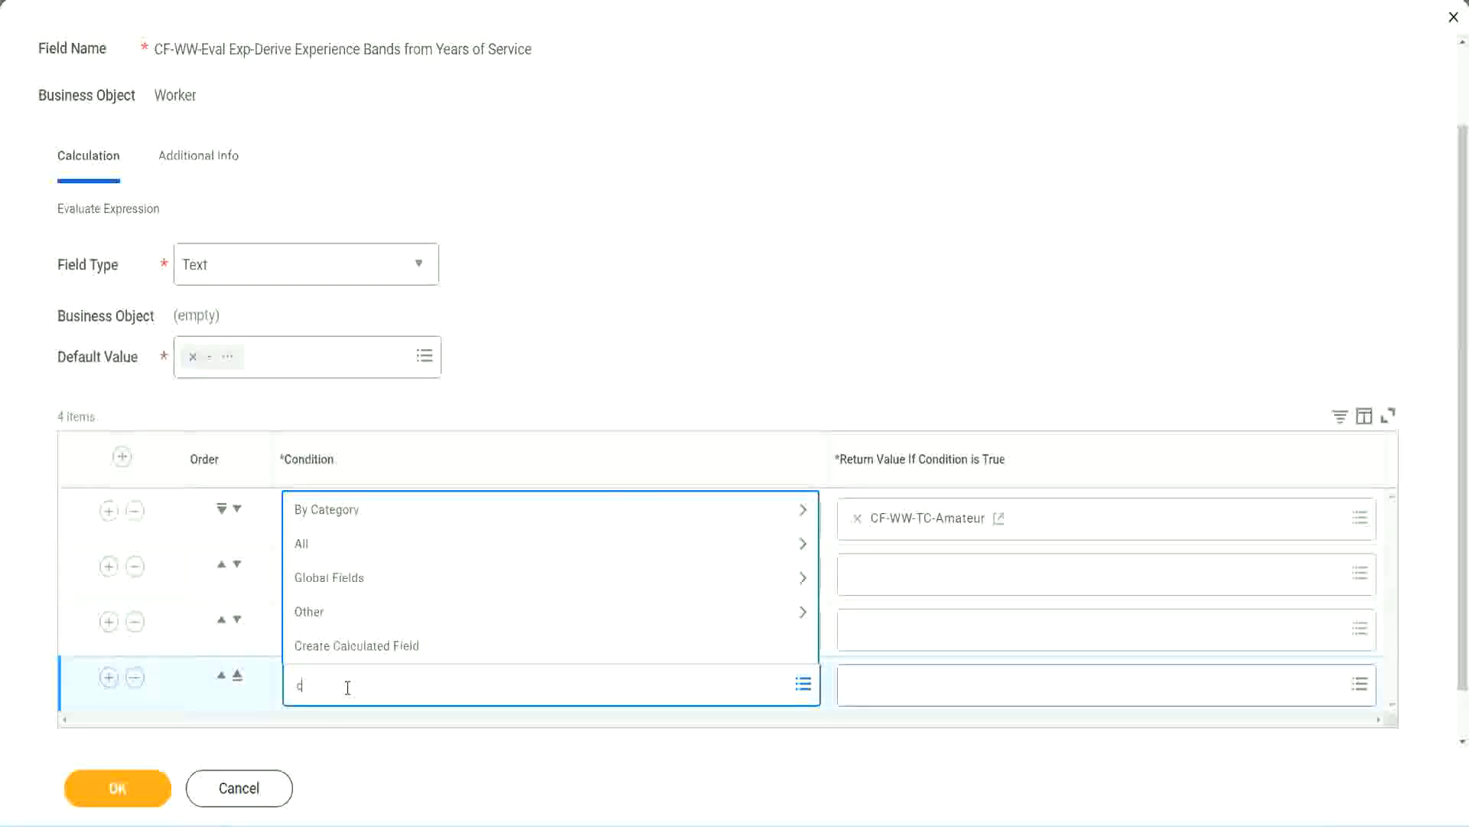
type("f-ww")
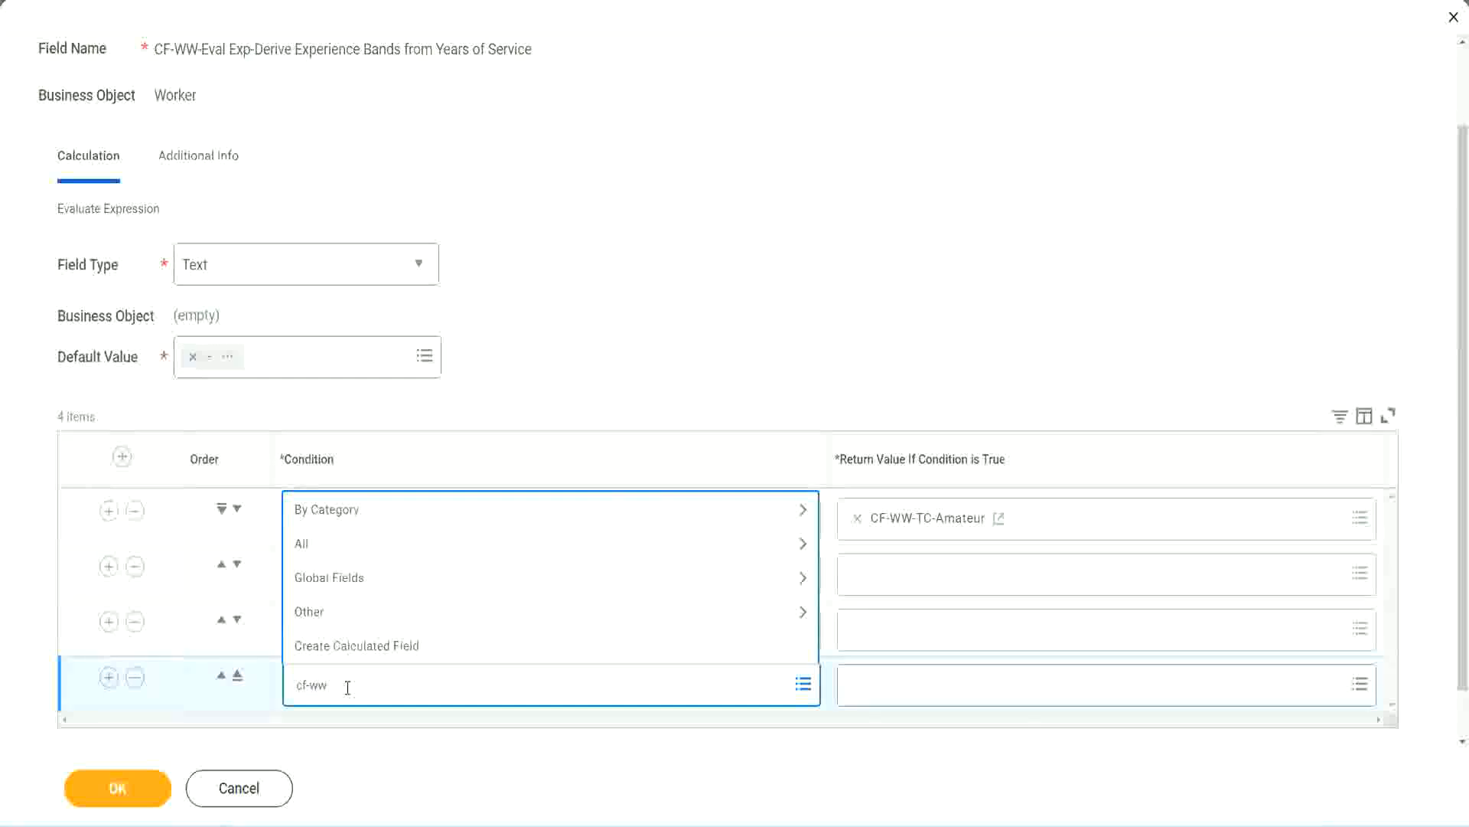
type(" tf 31")
key("Return")
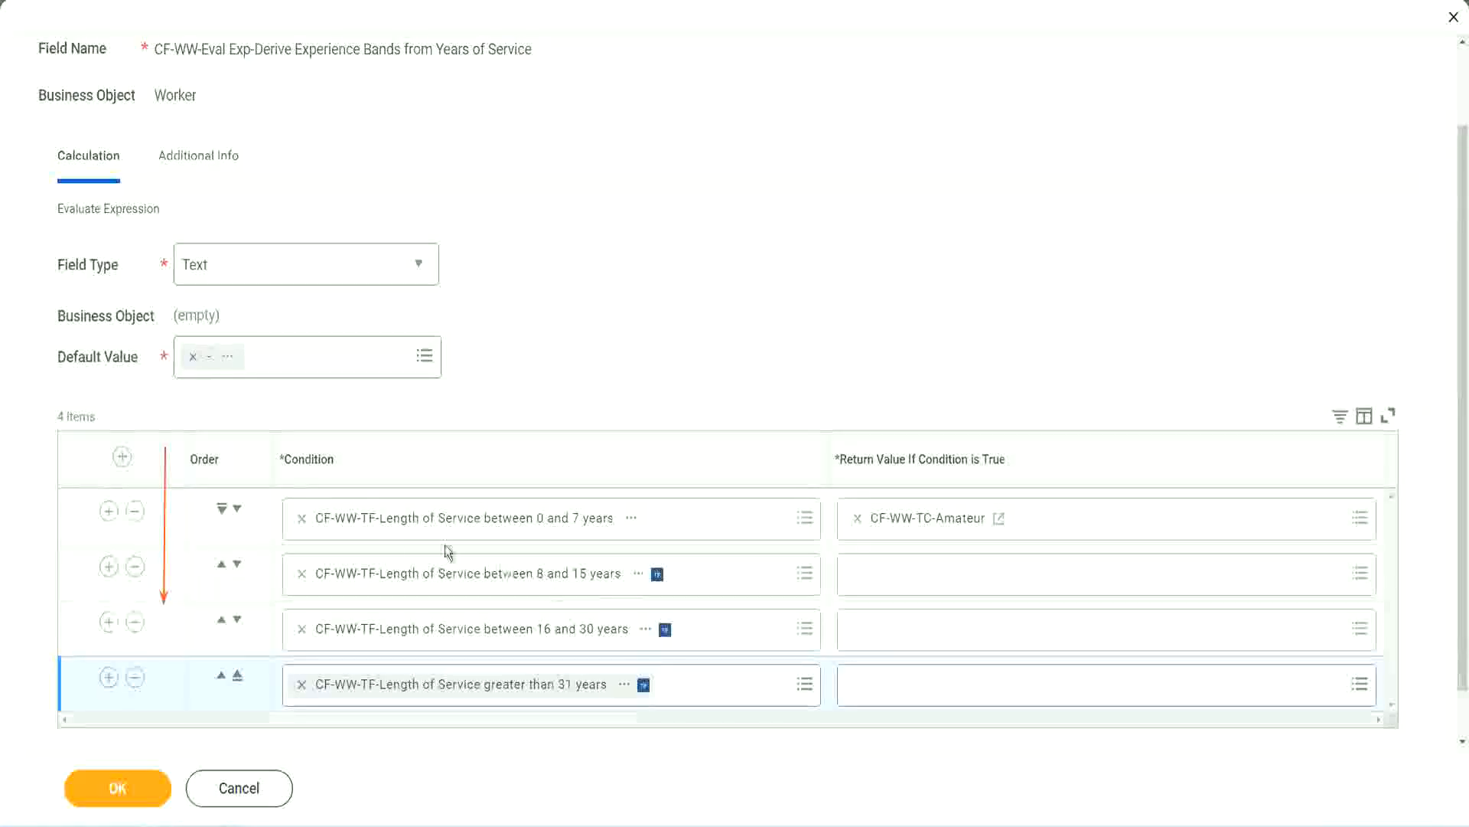
- Move the 8 to 15 years condition row above the 0 to 7 years row
left_click(222, 567)
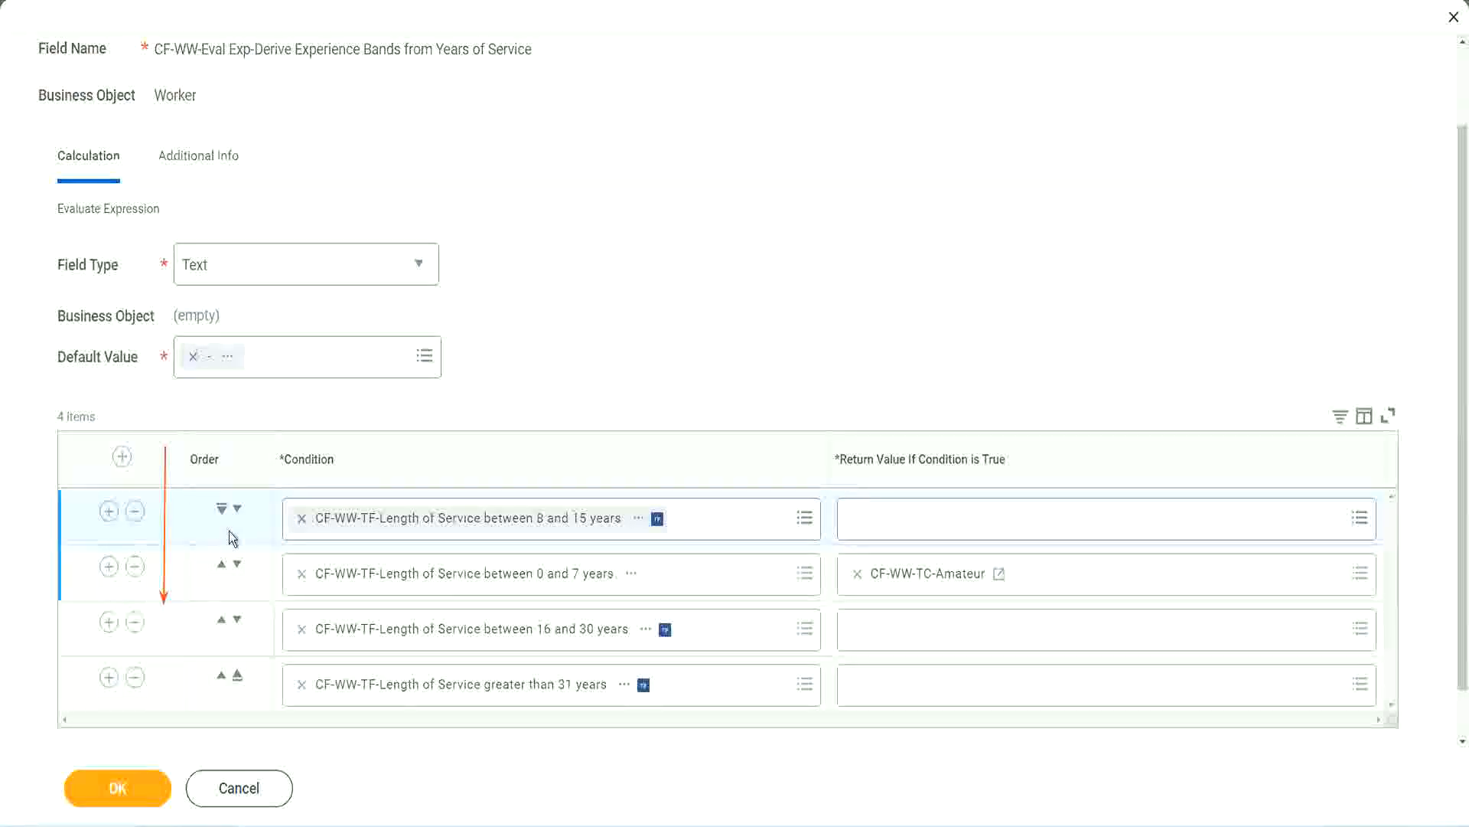
left_click(237, 508)
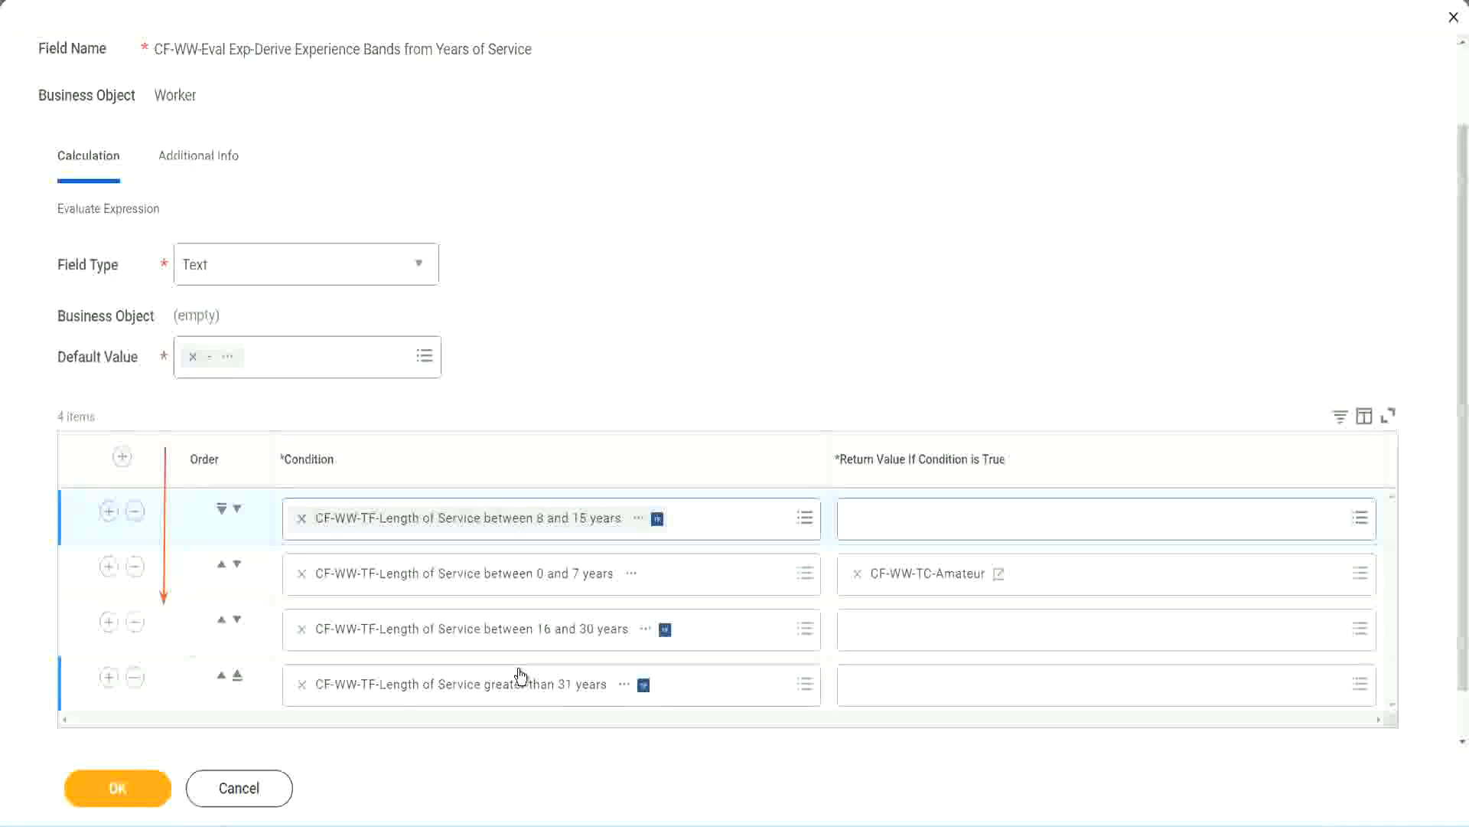
- Copy the text of the CF-WW-TC-Amateur return value and move the 8 to 15 years row back below the 0 to 7 years row
right_click(929, 584)
left_click(871, 658)
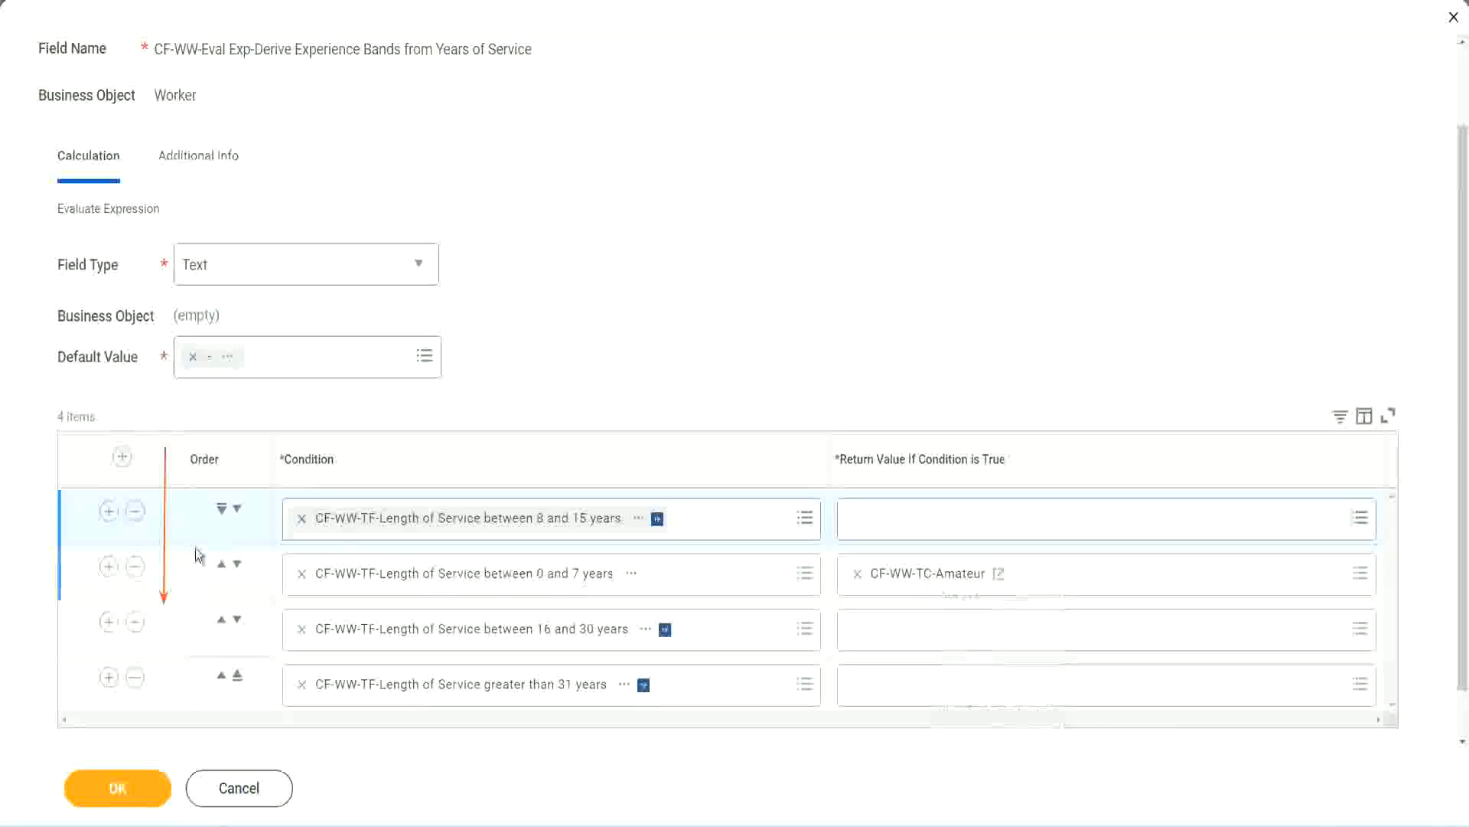
left_click(238, 508)
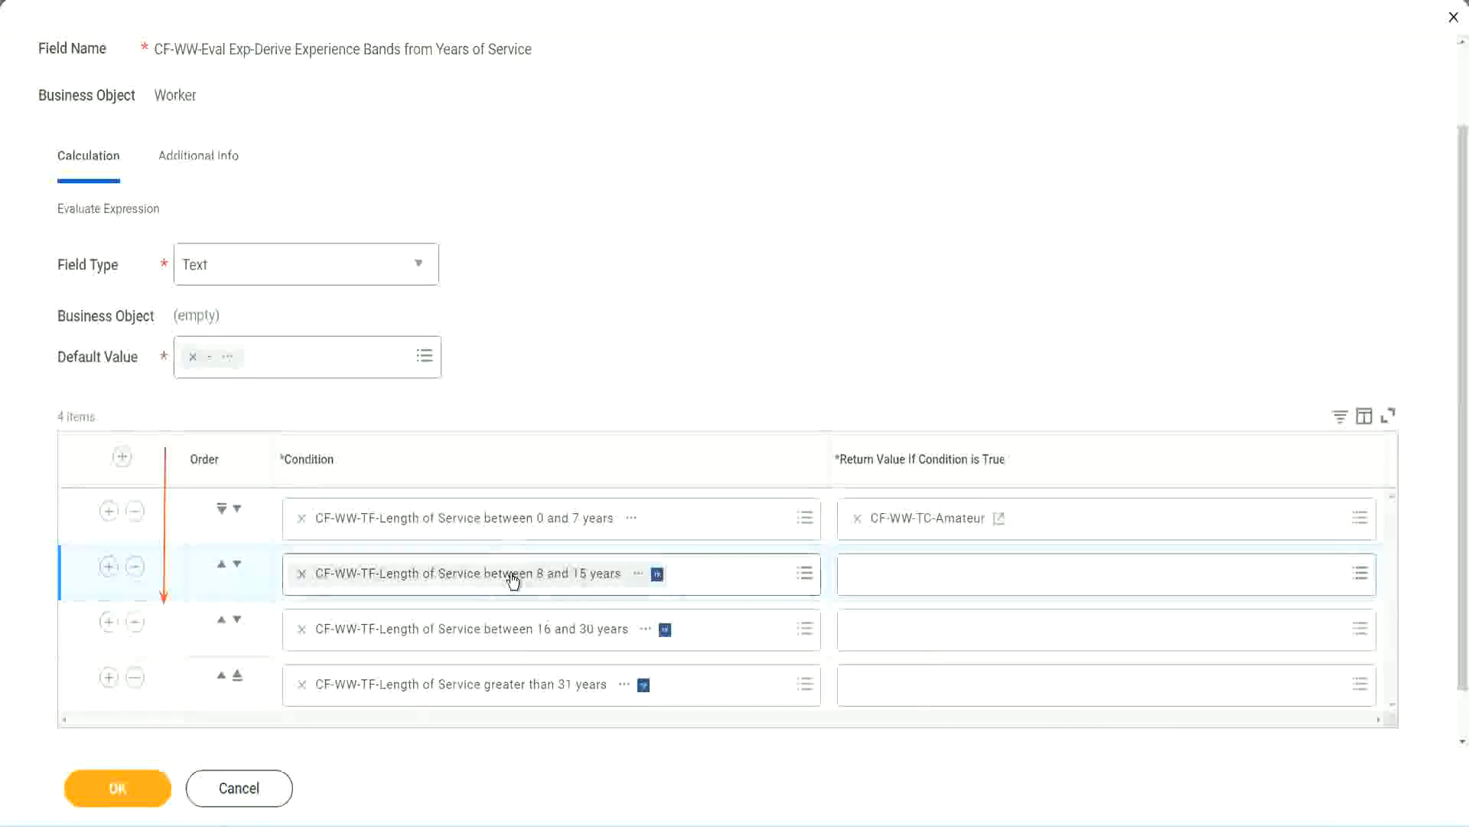
- Create a calculated field CF-WW-TC-Experienced for the 8 to 15 years return value, with business object Global and function Text Constant
left_click(862, 576)
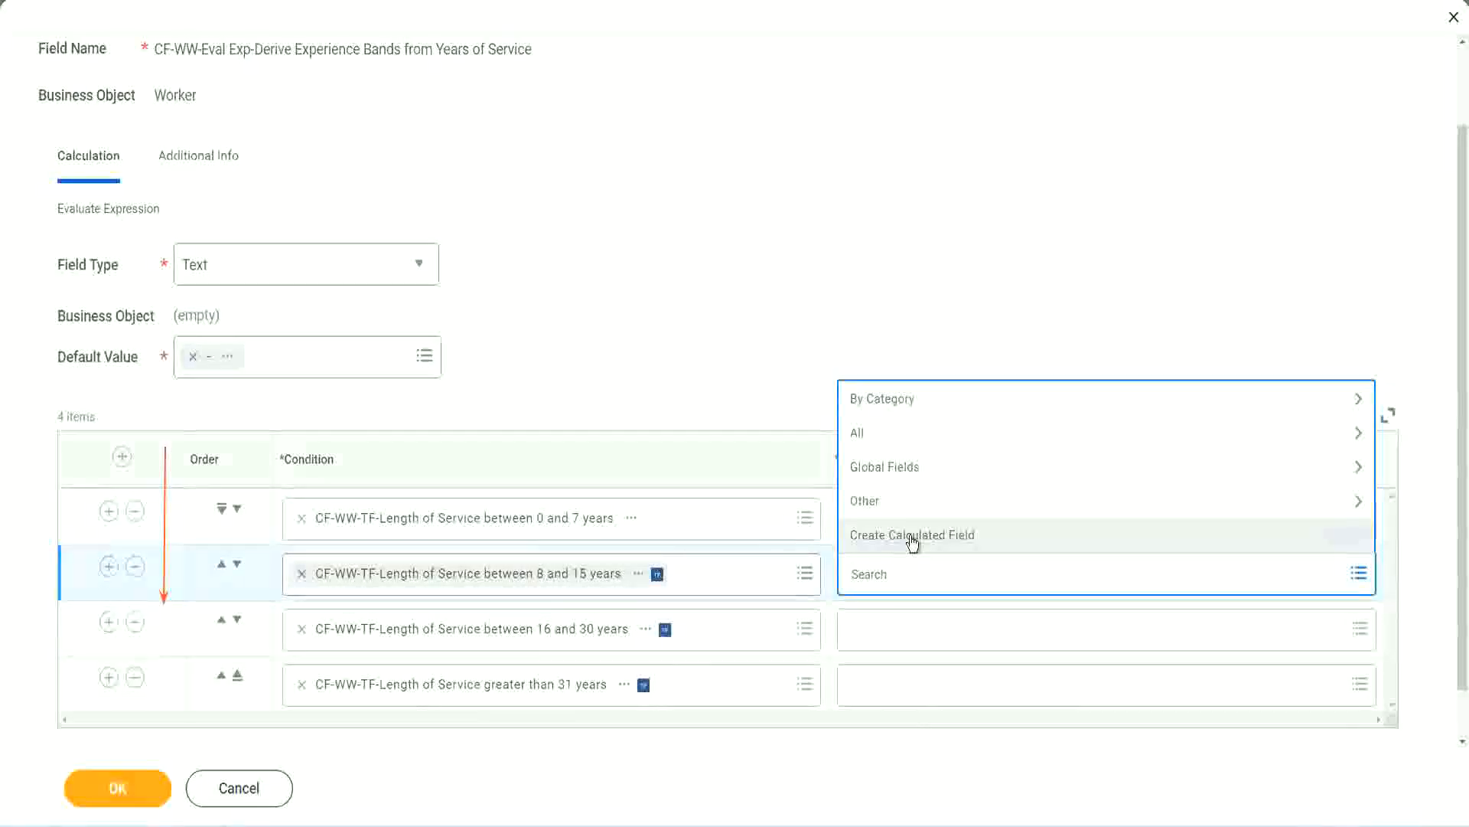
left_click(912, 536)
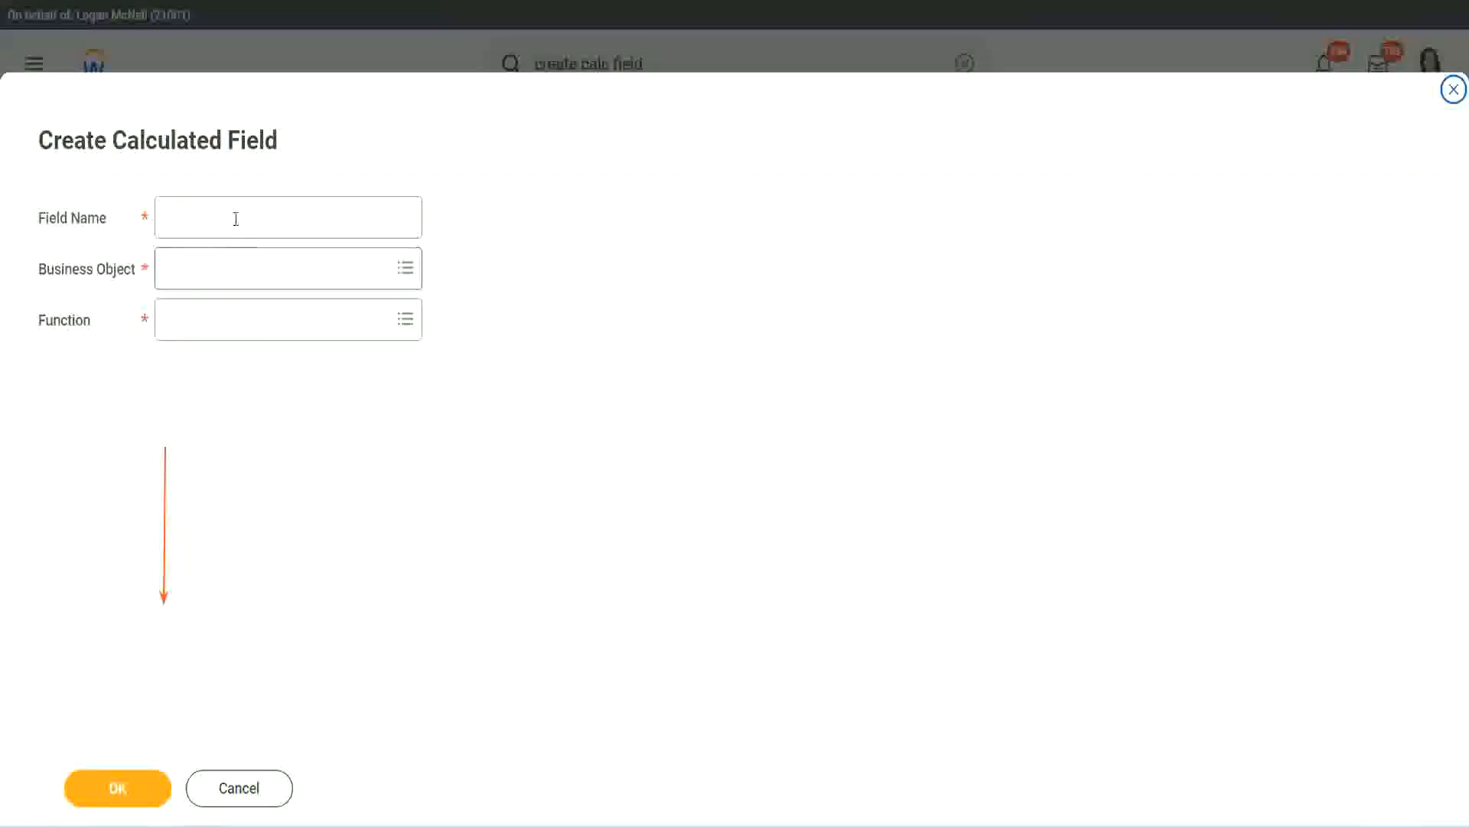
left_click(233, 216)
key("ctrl+v")
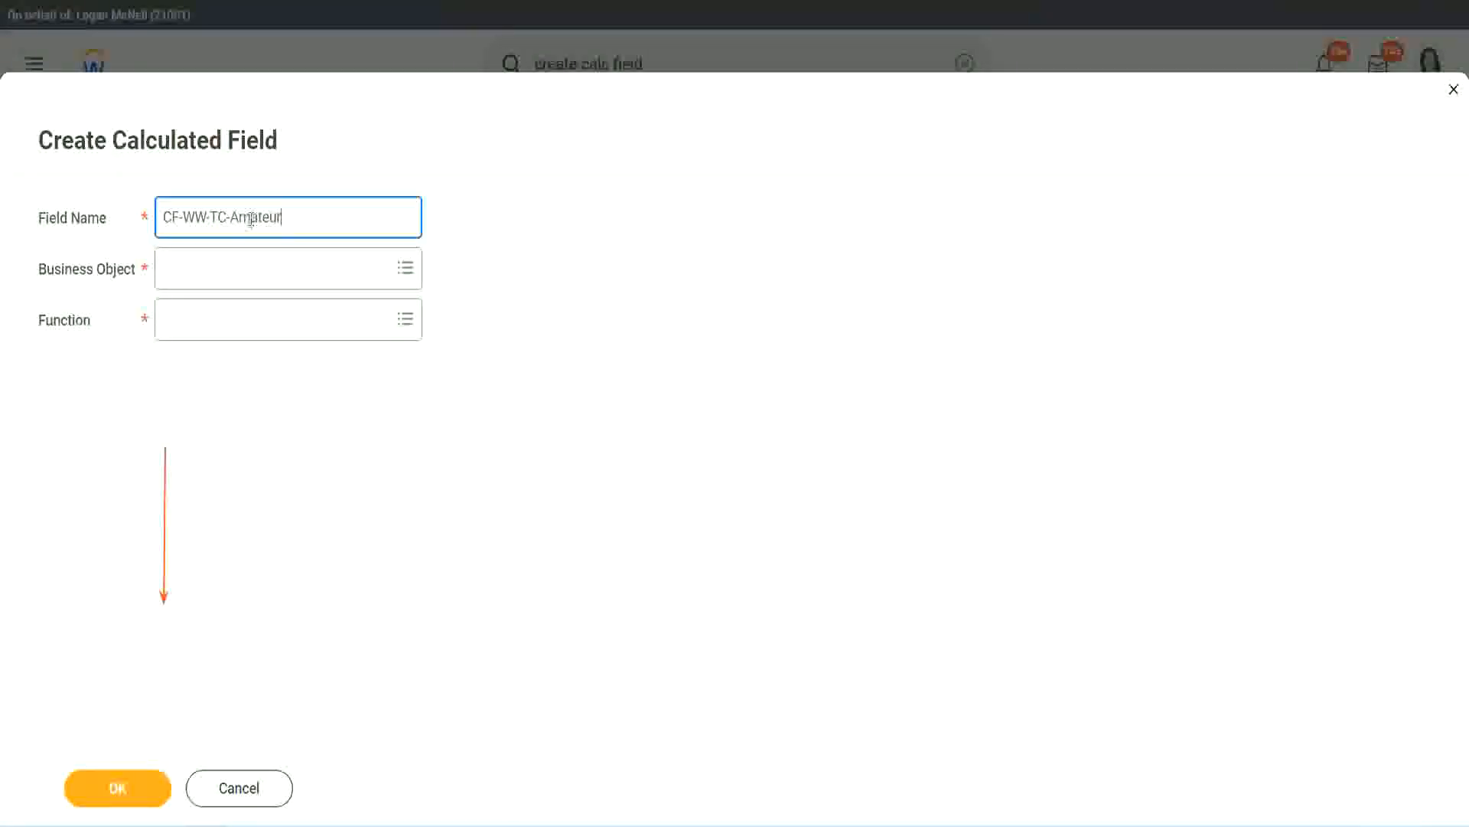
double_click(251, 219)
type("Expe")
type("rienced")
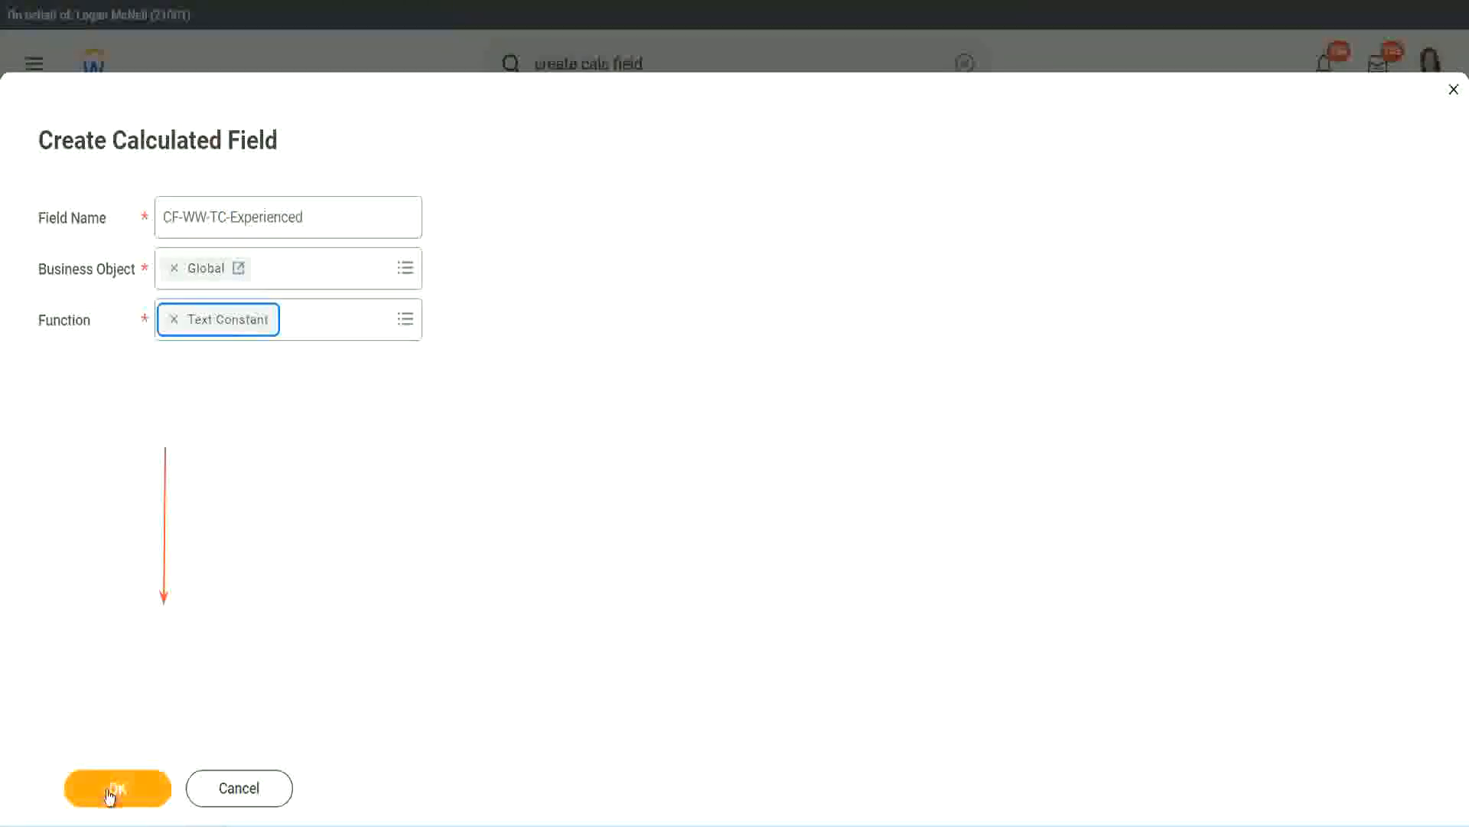
left_click(117, 788)
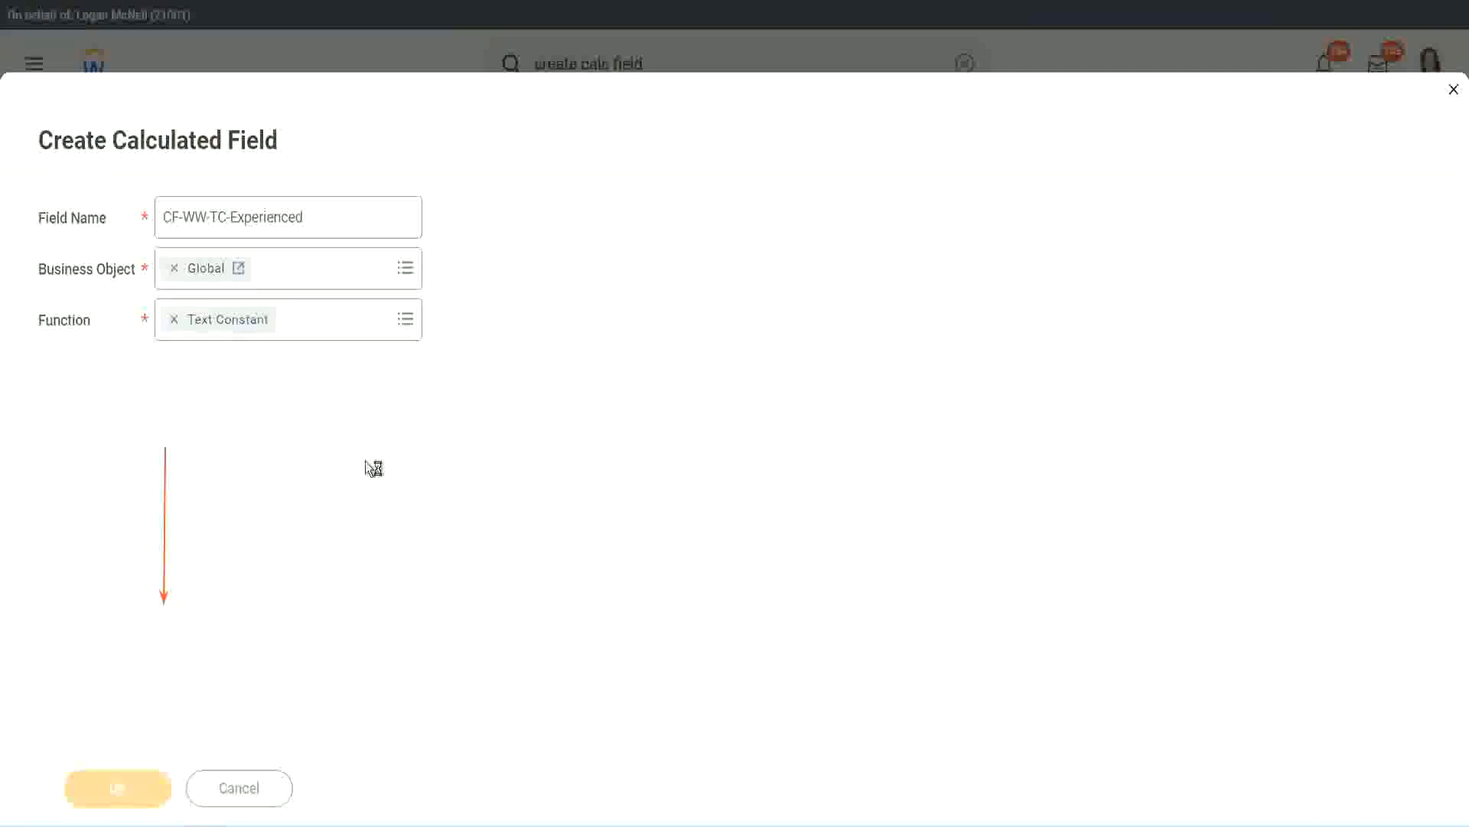
- Enter Experienced as the text constant and save the calculated field
left_click(227, 433)
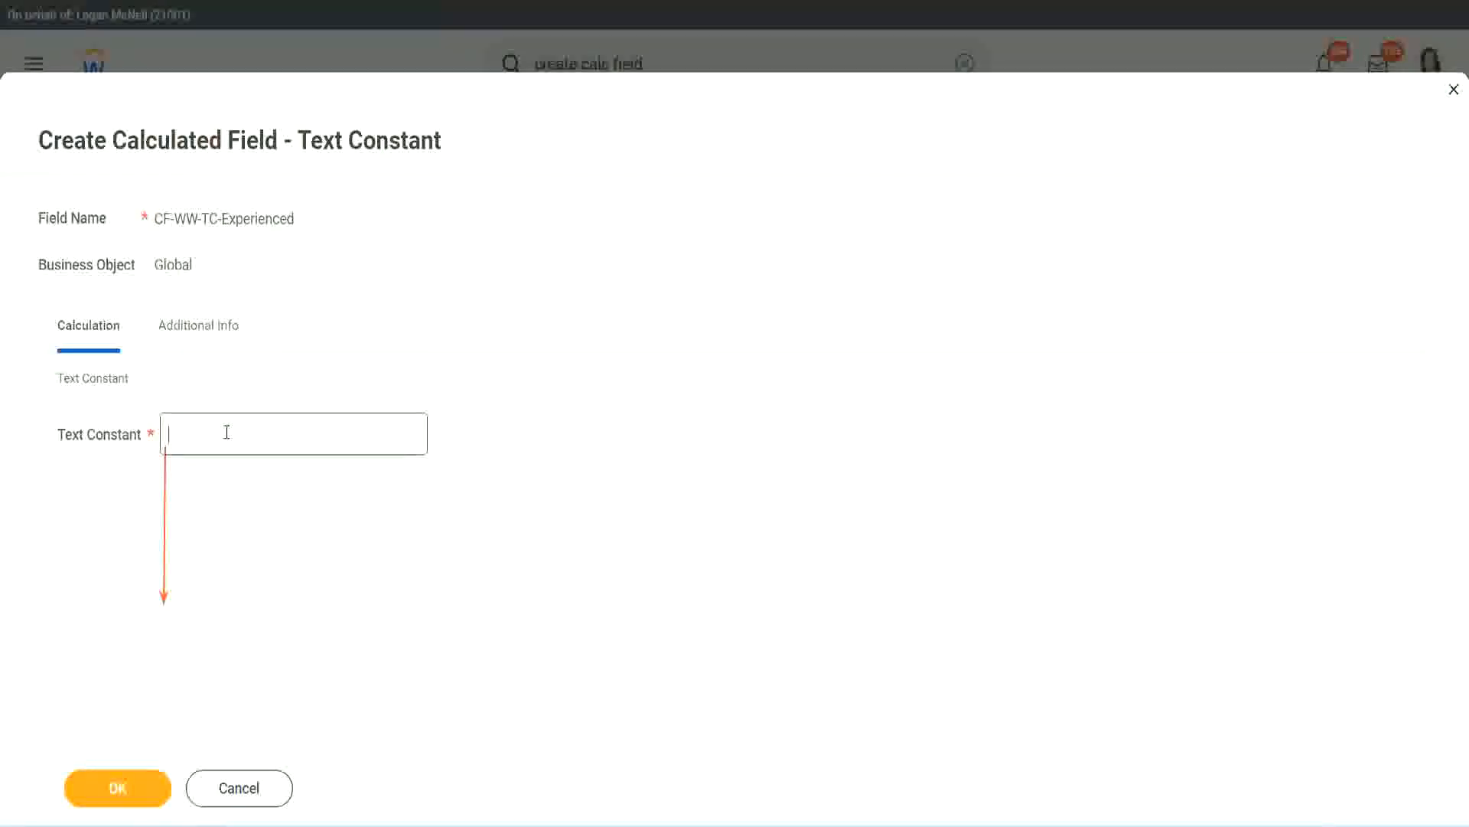
type("Experienced")
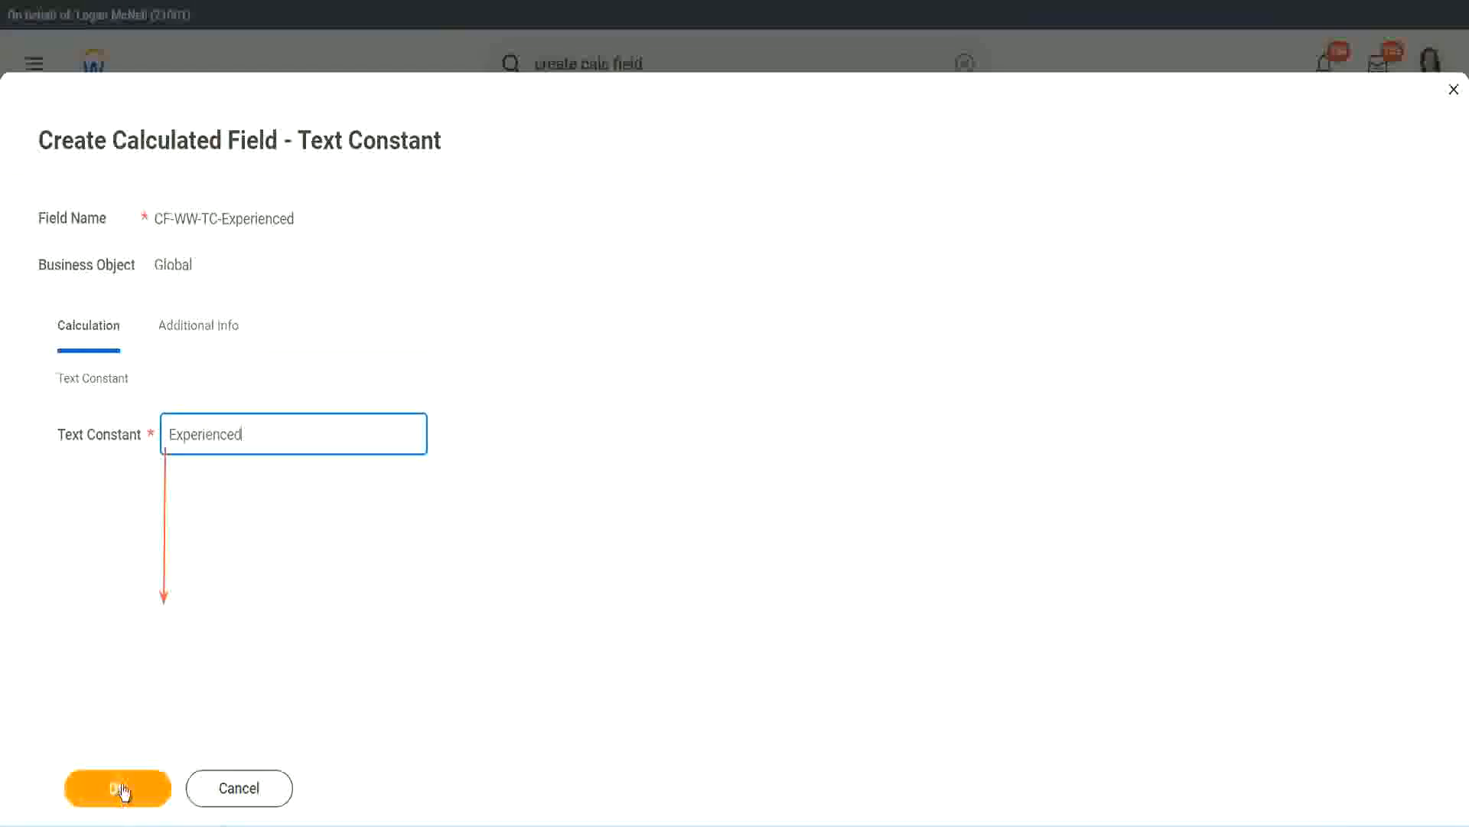
left_click(121, 787)
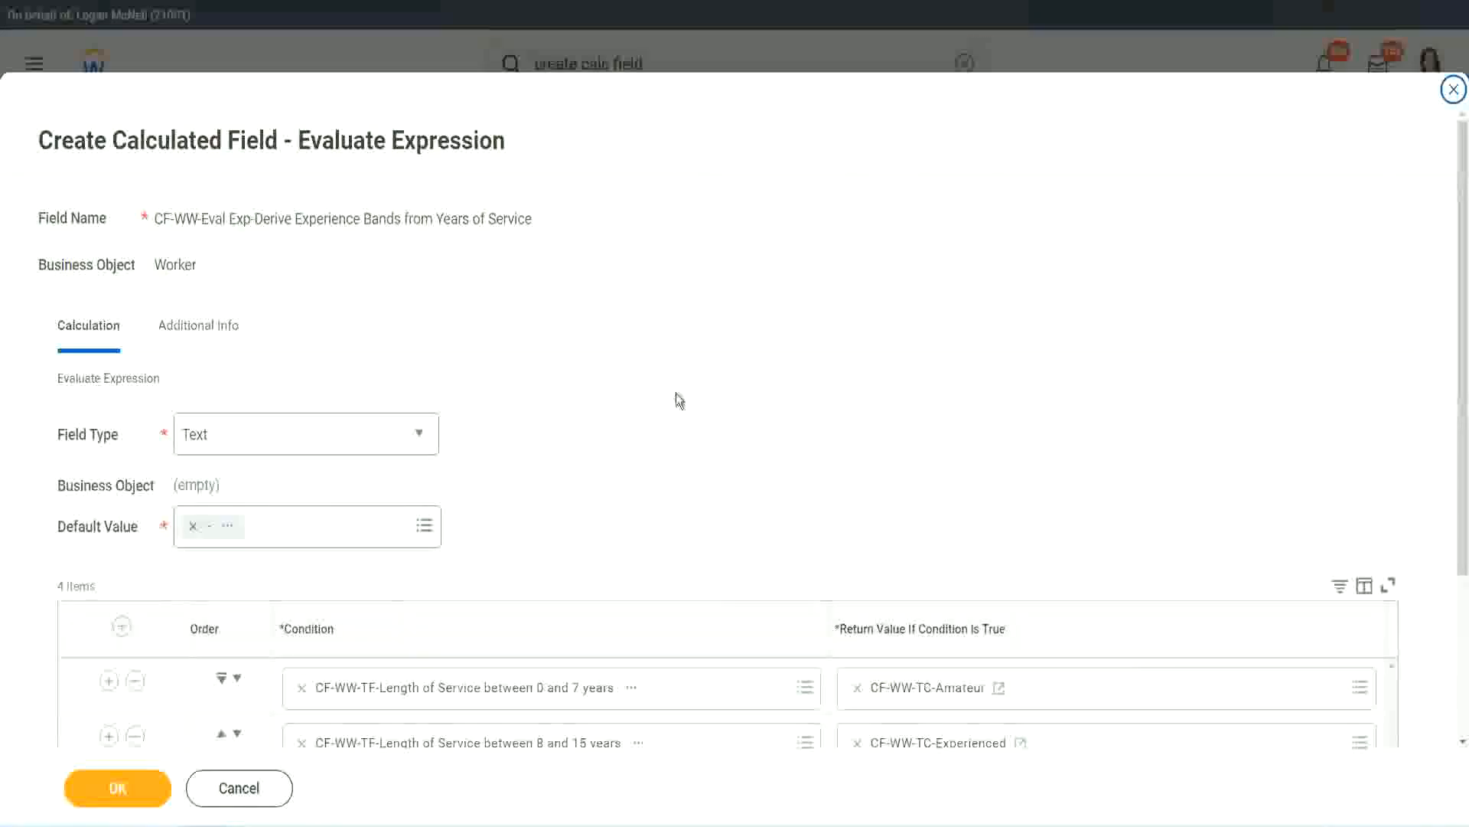
- Start a new calculated field for the 16 to 30 years return value and paste CF-WW-TC-Amateur as its name
scroll(677, 396, "down", 2)
left_click(912, 580)
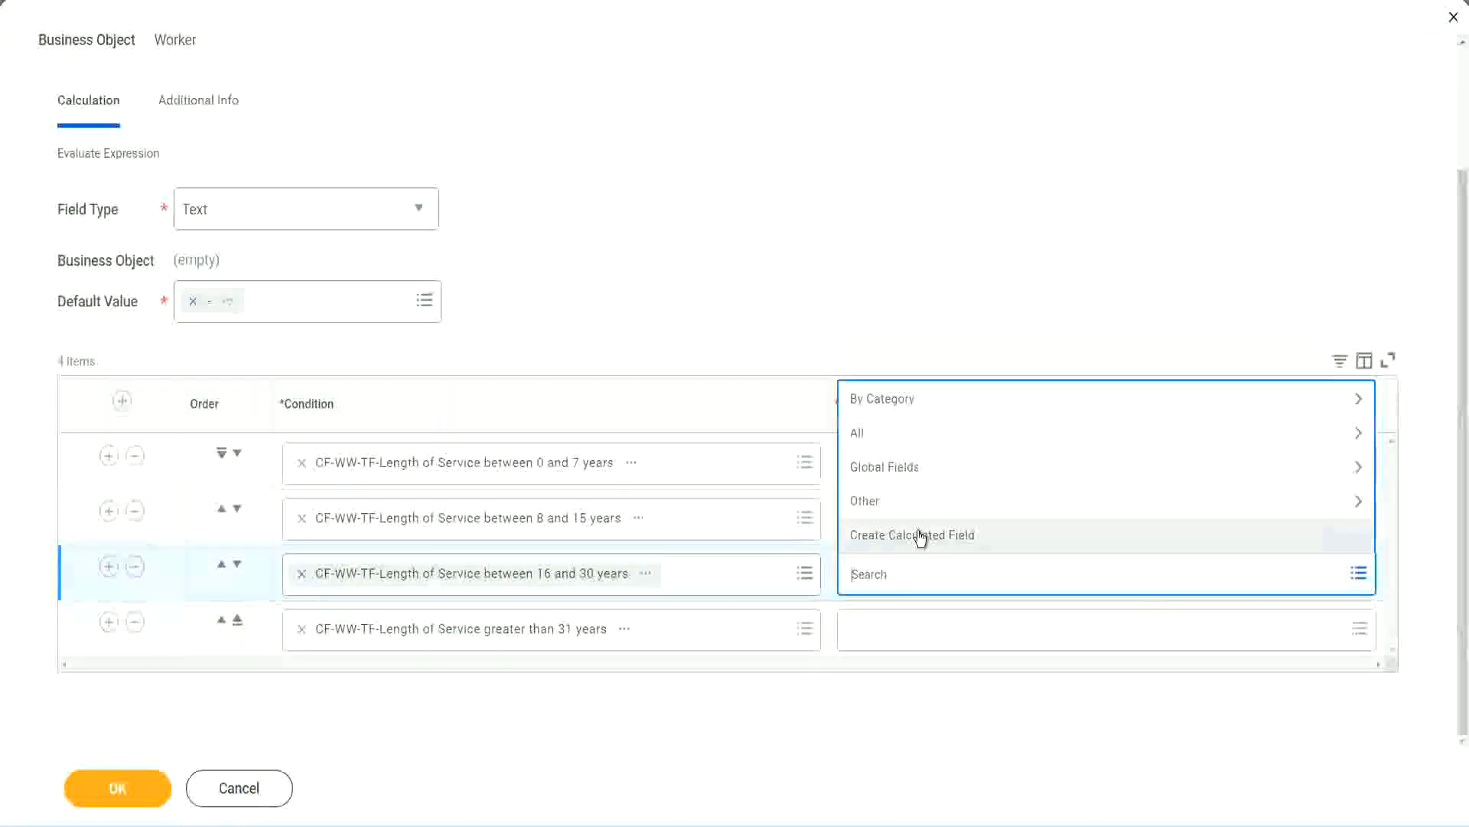
left_click(920, 535)
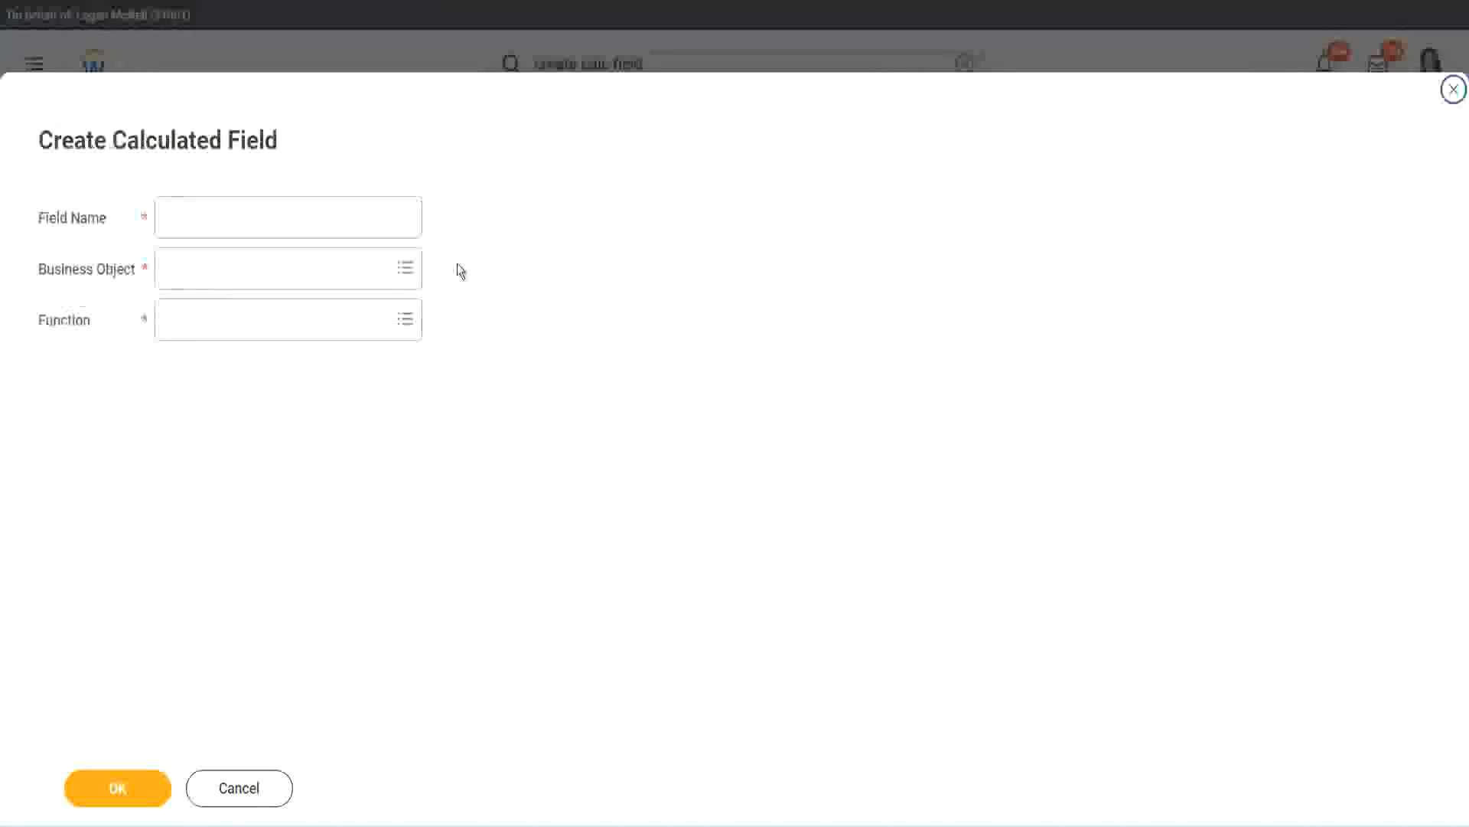
left_click(311, 217)
key("ctrl+v")
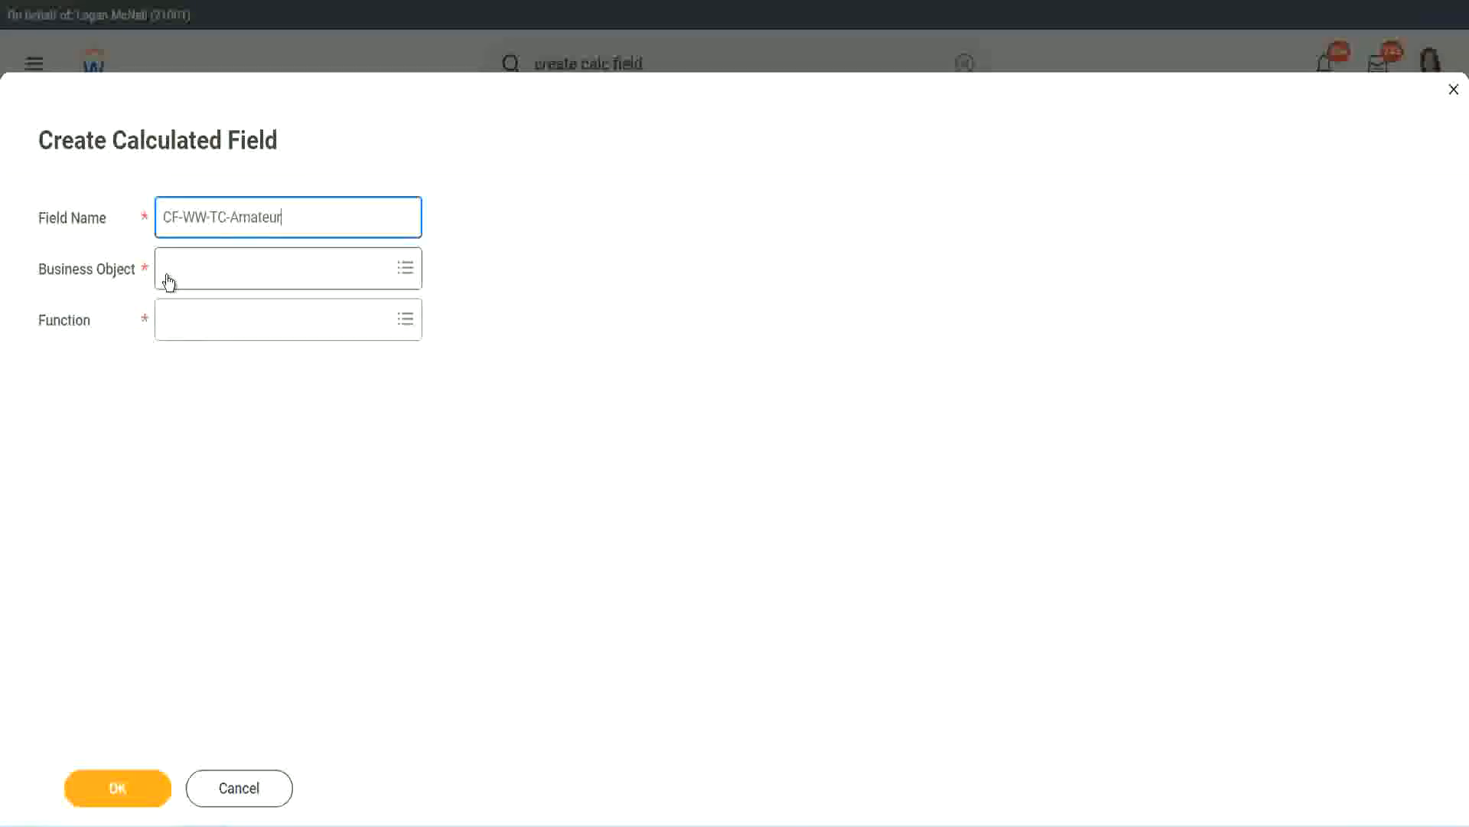
- Set the business object of the new return value field to Global
left_click(169, 270)
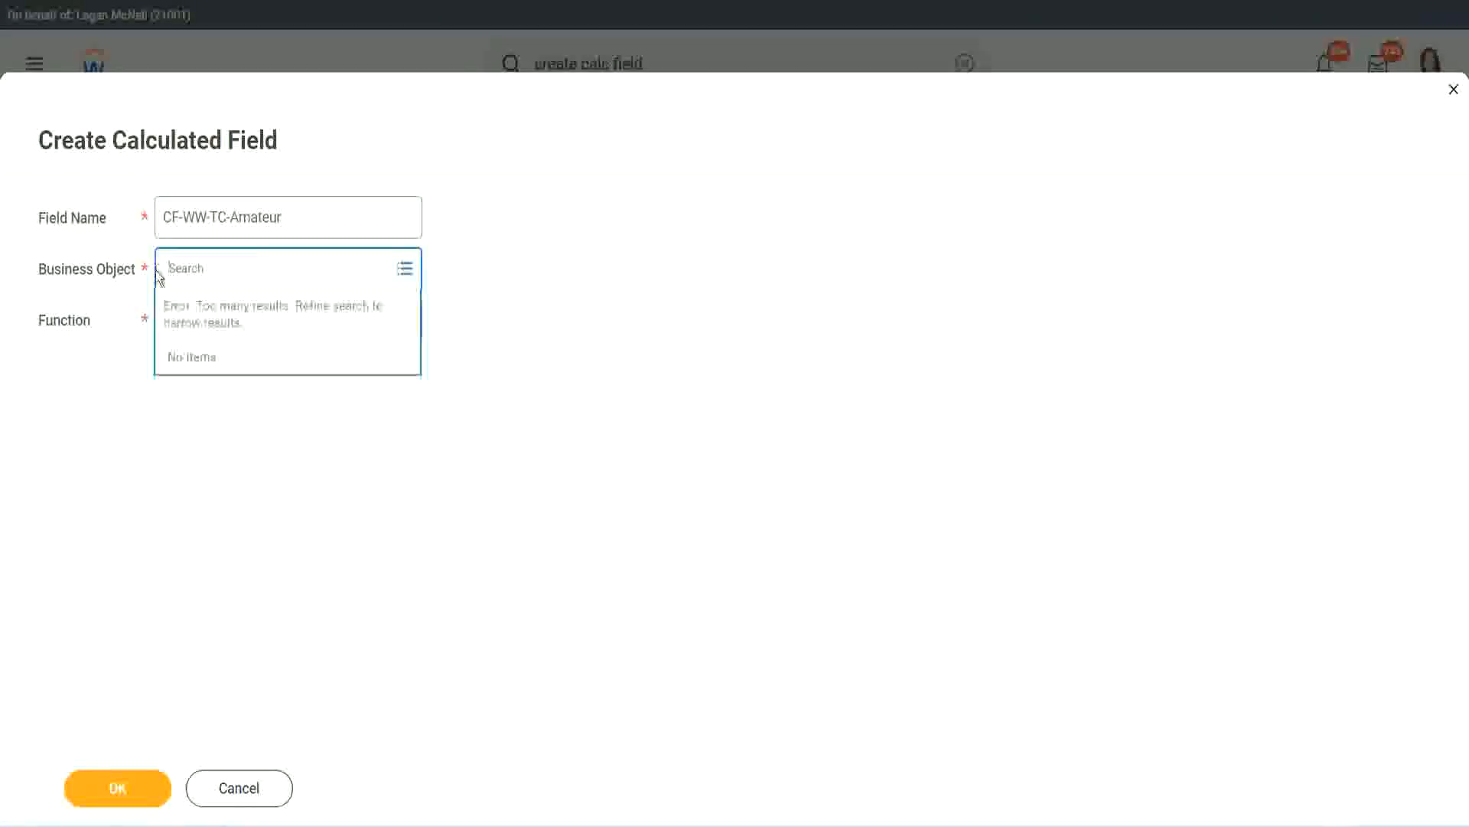
type("global")
key("Return")
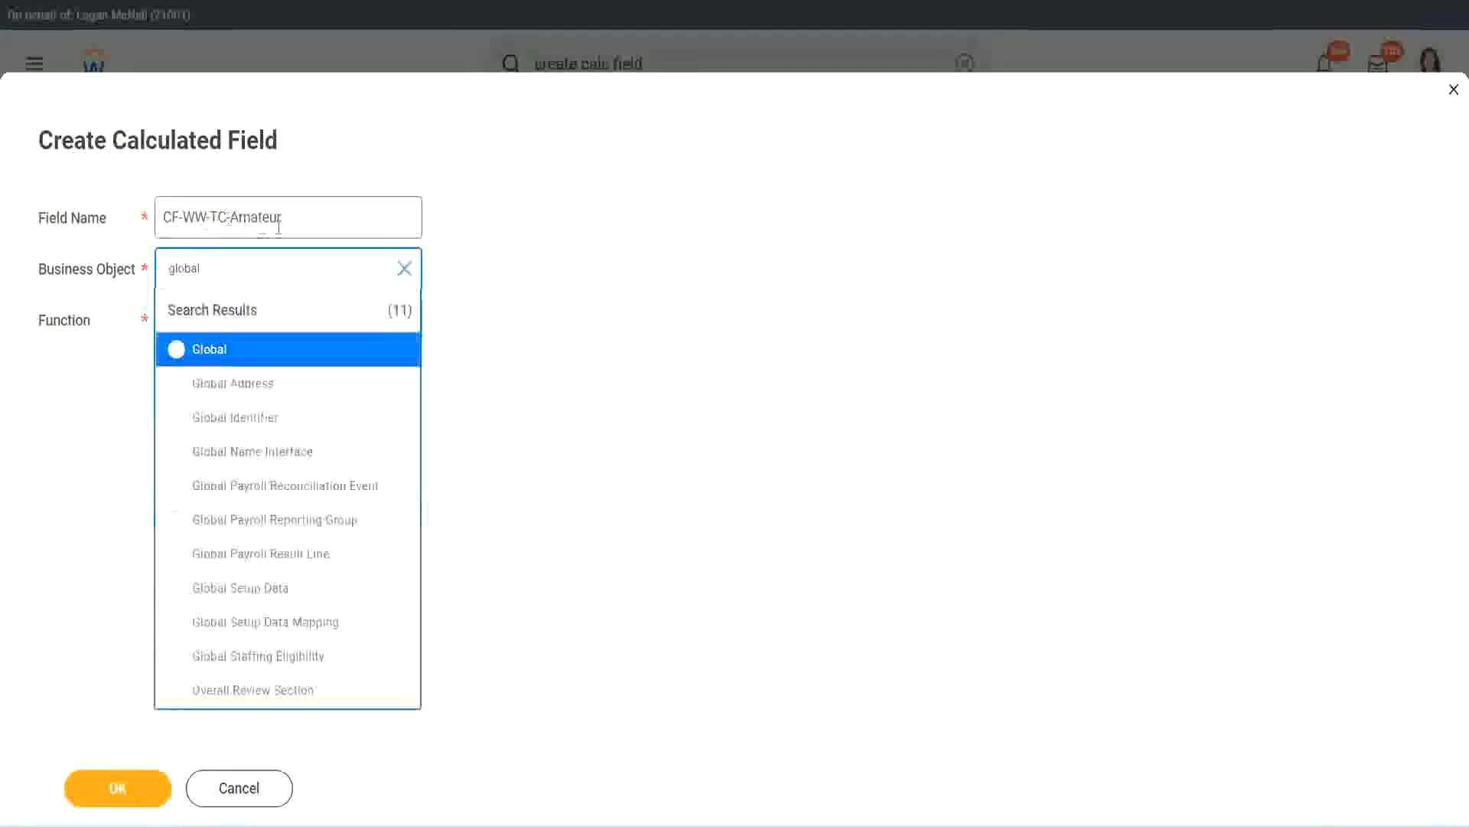
left_click(206, 352)
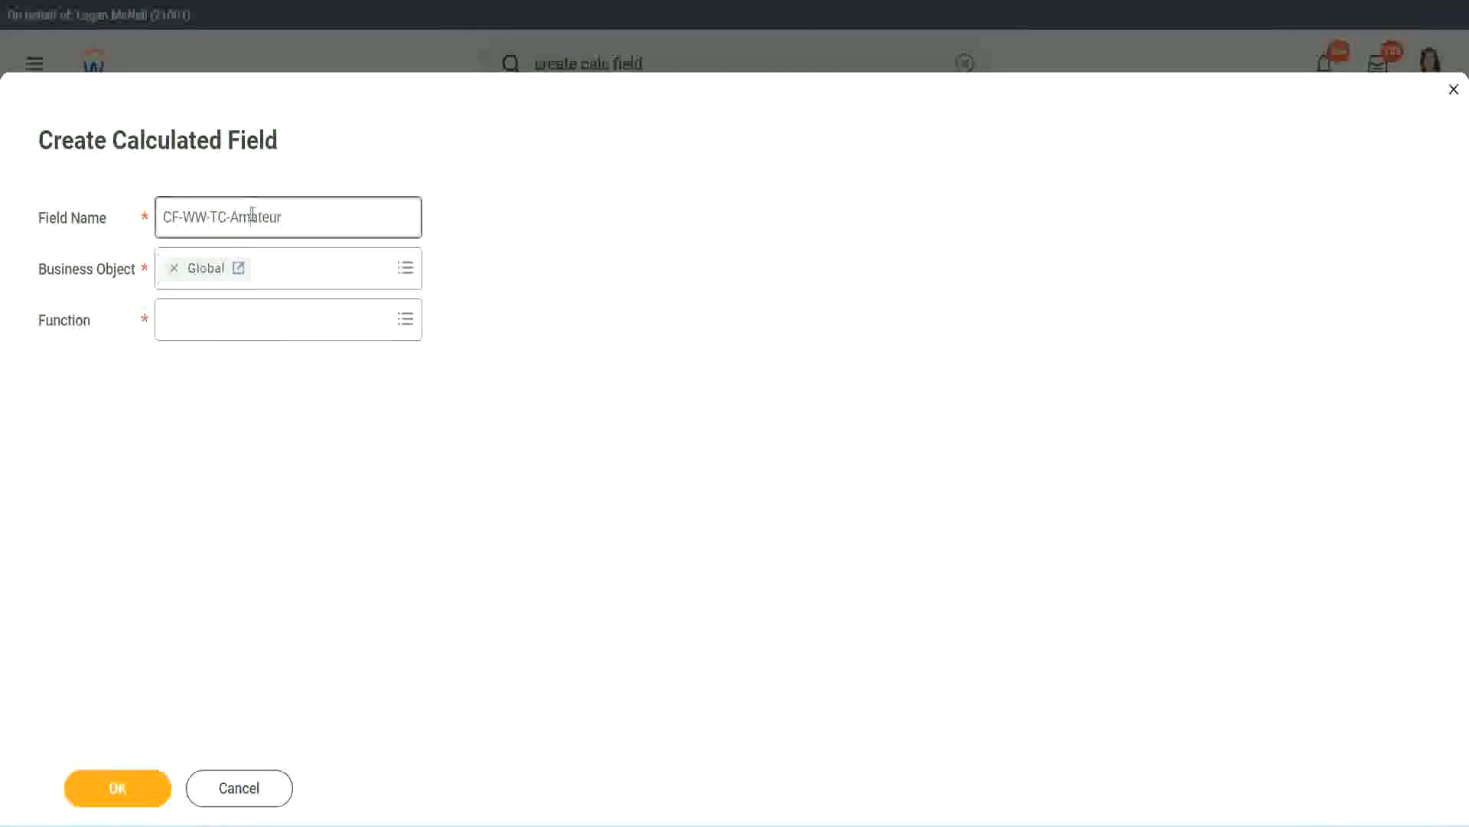
- Change the field name to CF-WW-TC-Senior, set the function to Text Constant and continue to its definition
double_click(269, 215)
type("Senior")
left_click(235, 332)
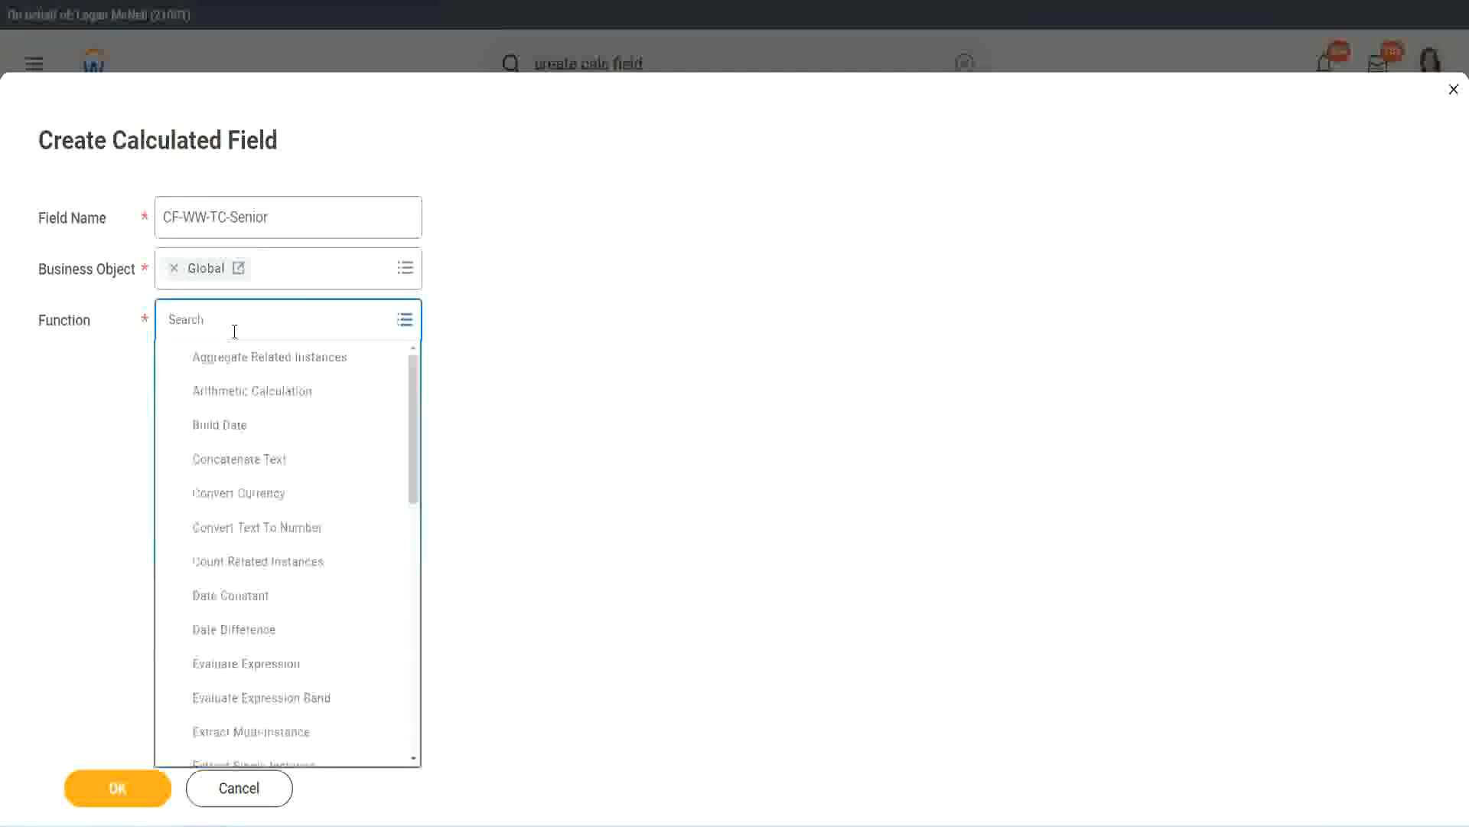
type("tc")
left_click(232, 384)
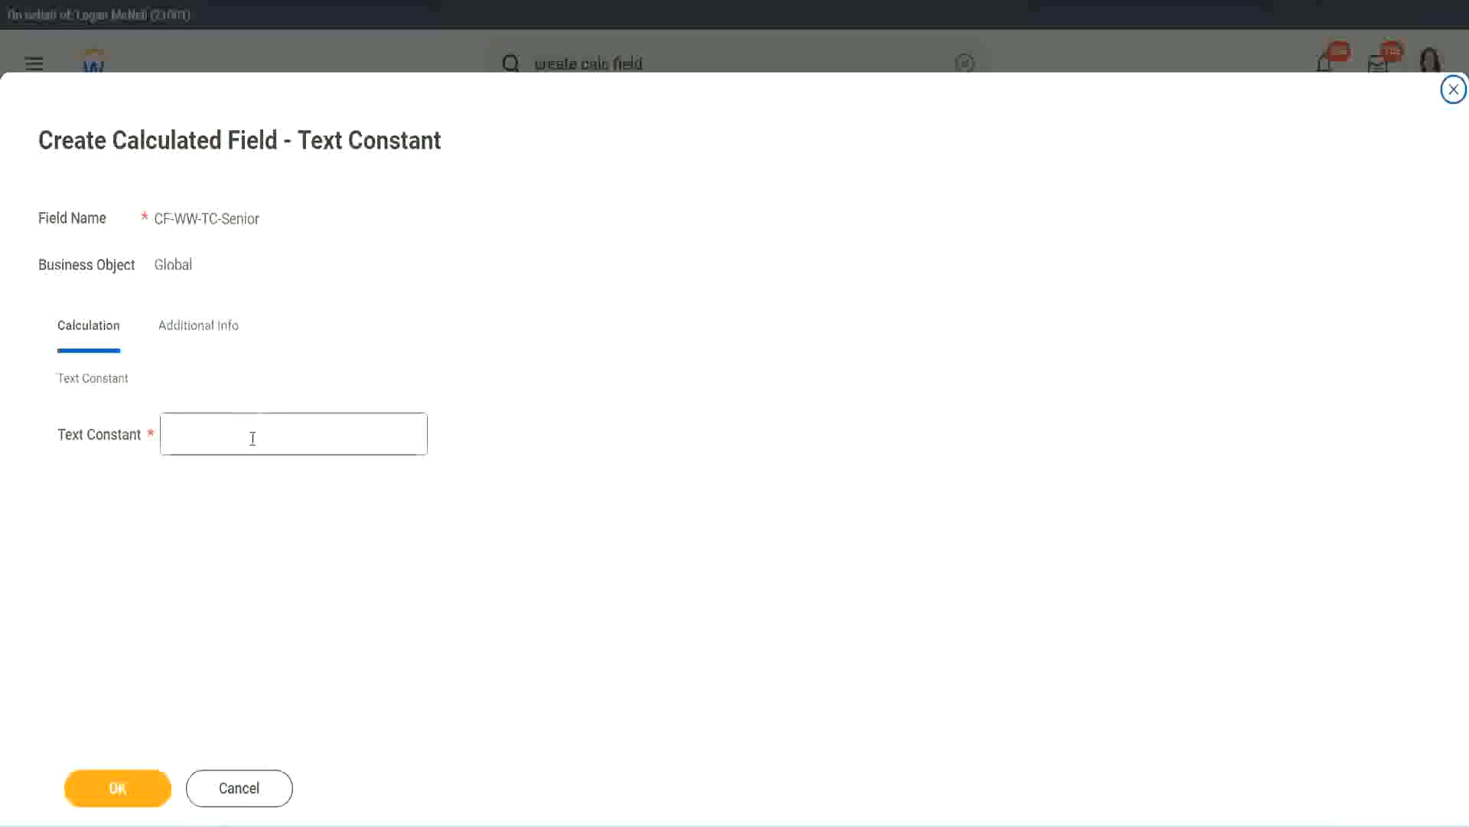
- Enter Senior as the text constant and save the calculated field
left_click(248, 430)
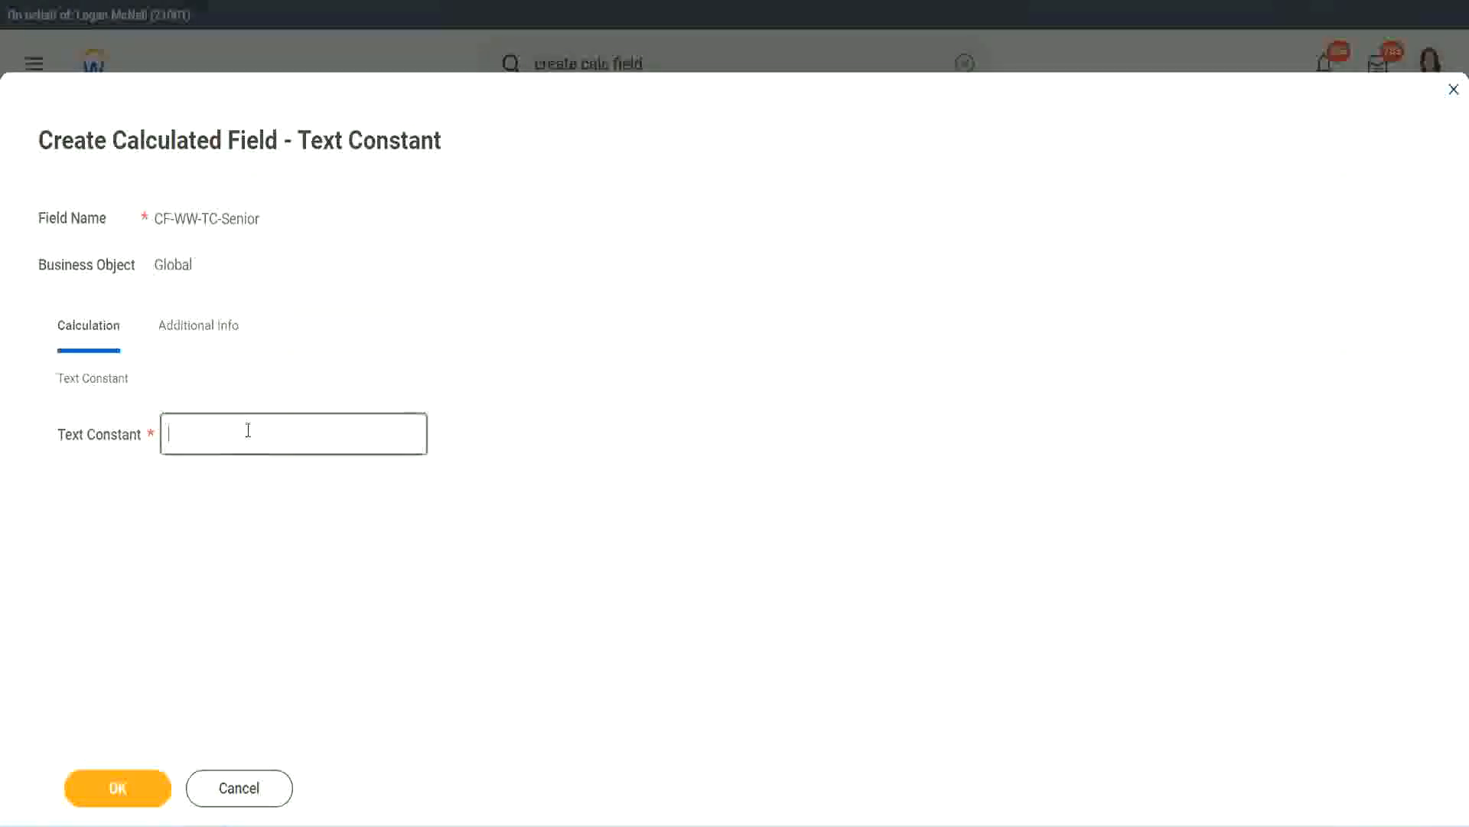
type("Senior")
left_click(145, 799)
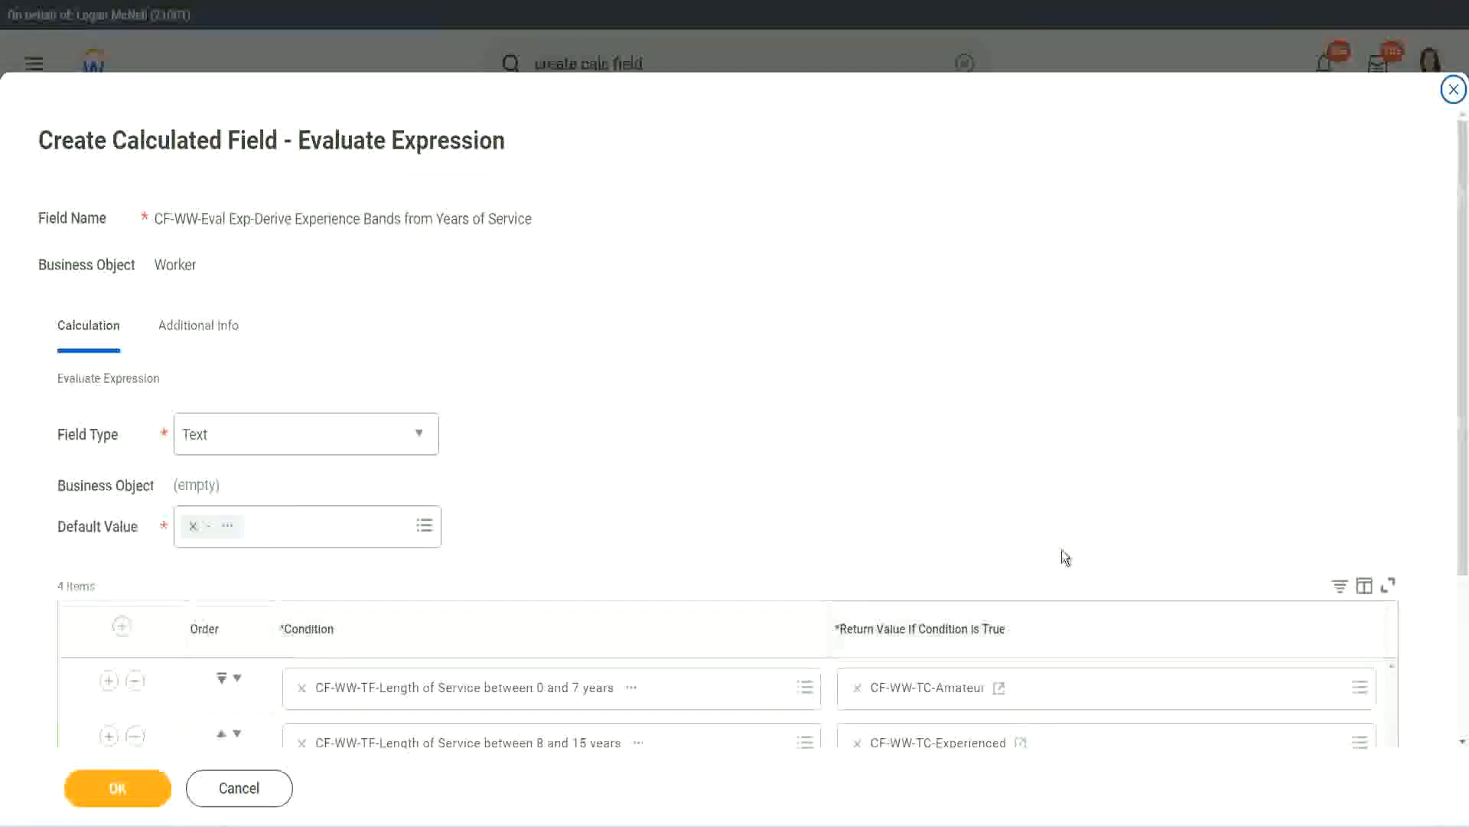
- Start a new calculated field for the return value of the greater than 31 years condition and name it CF-WW-TC-Legend
scroll(1062, 554, "down", 3)
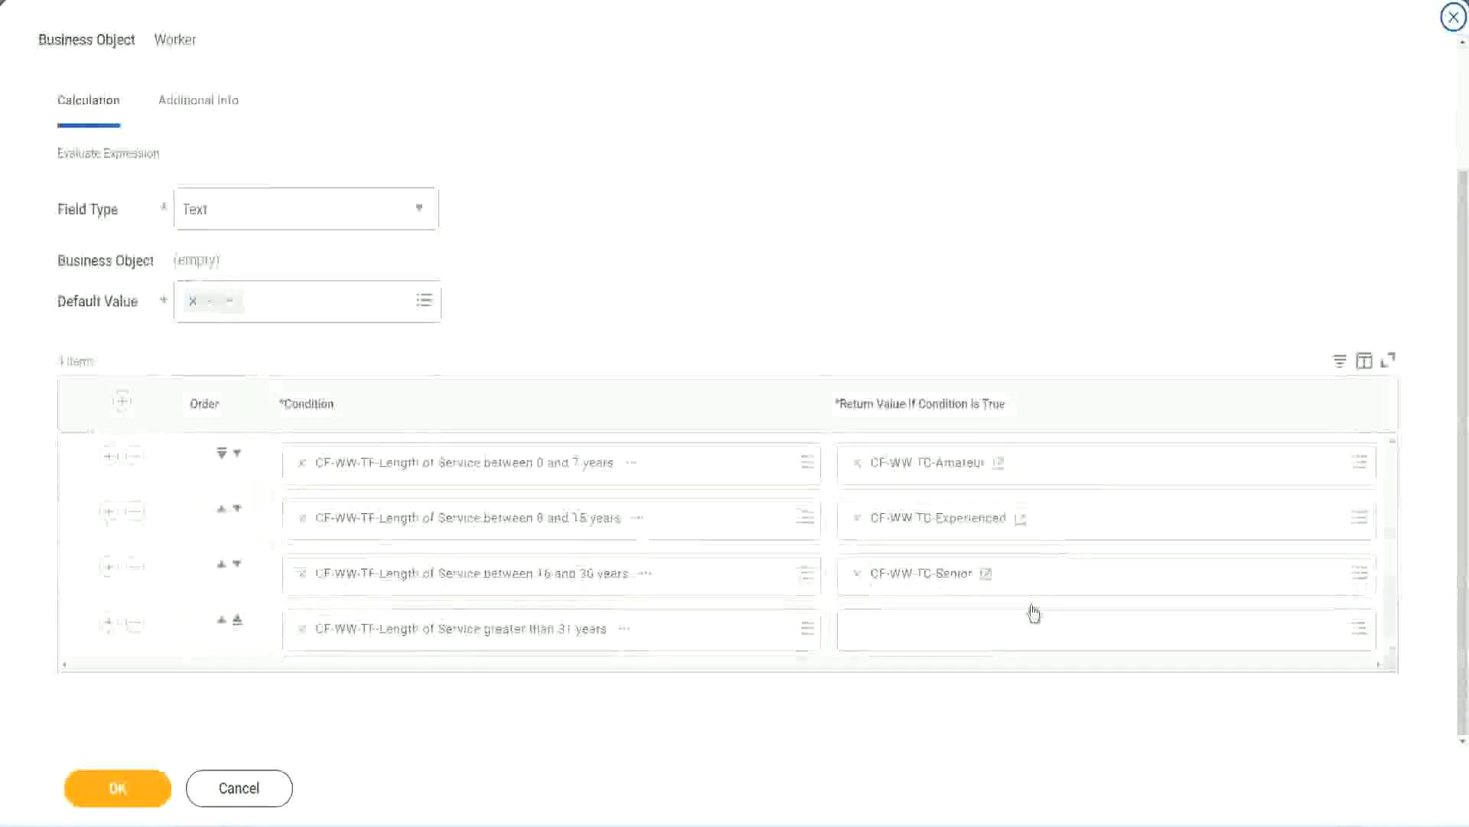
right_click(893, 576)
left_click(935, 663)
left_click(895, 640)
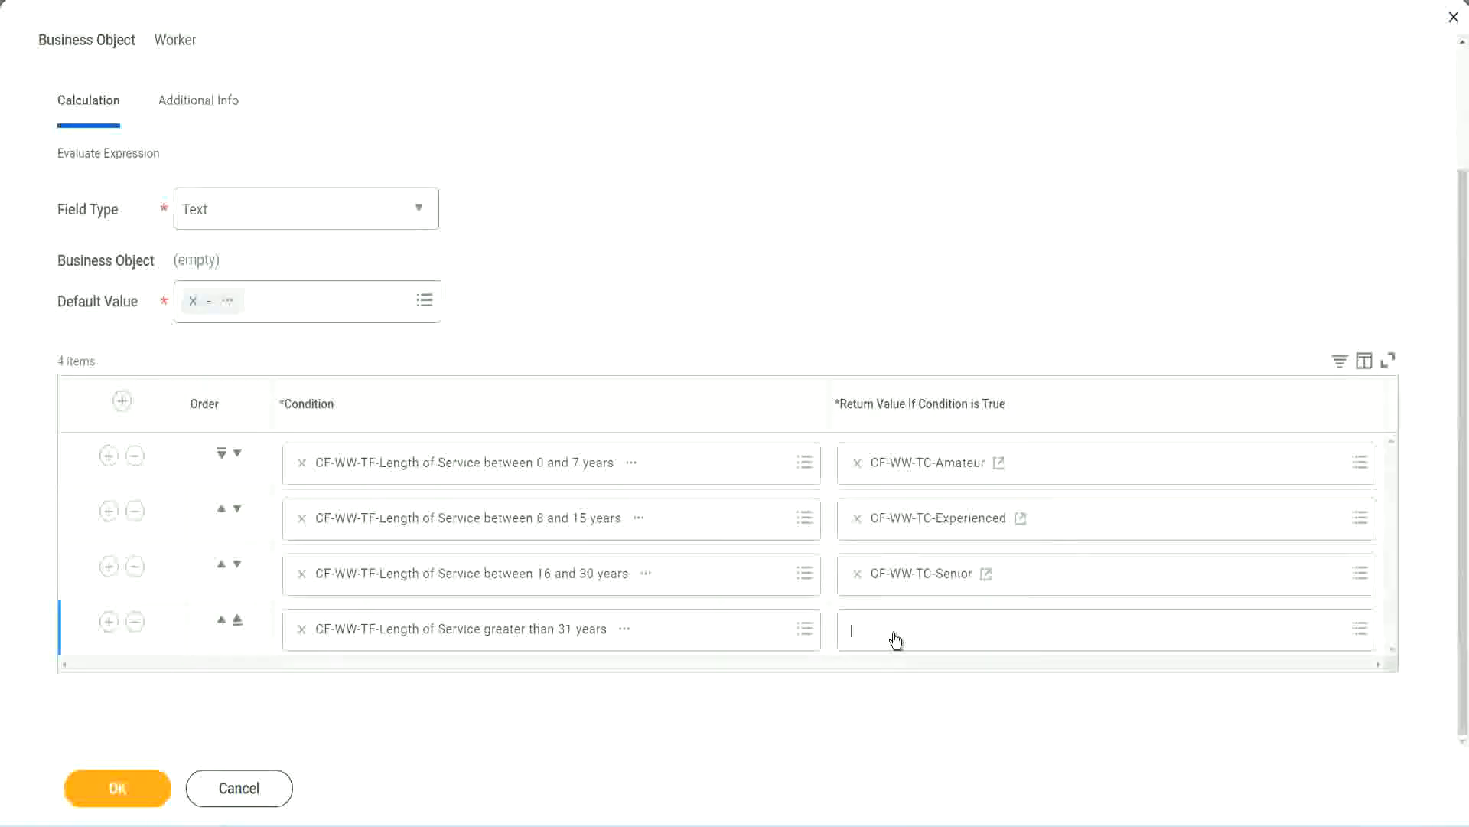
left_click(909, 593)
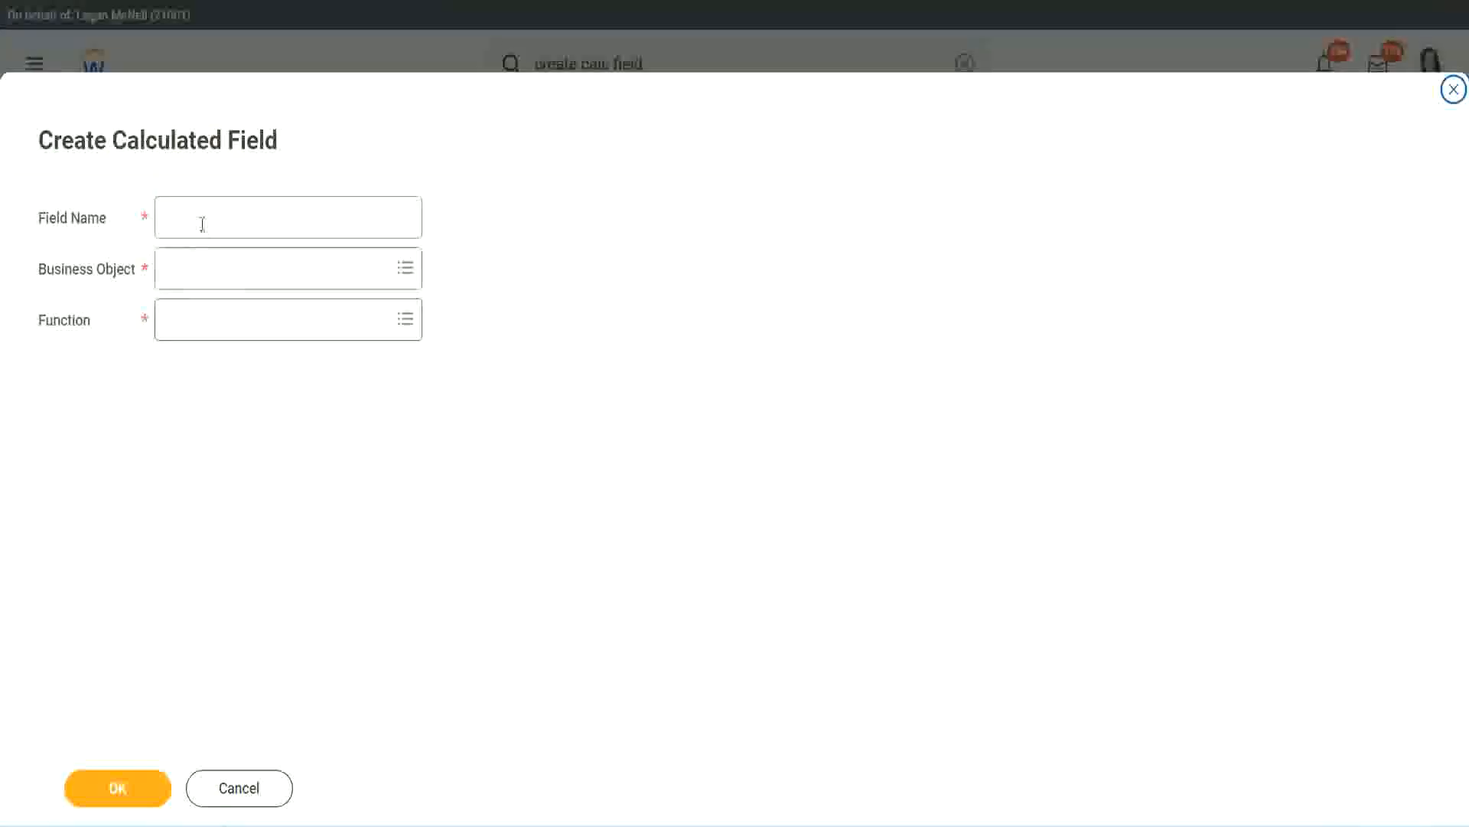
left_click(203, 222)
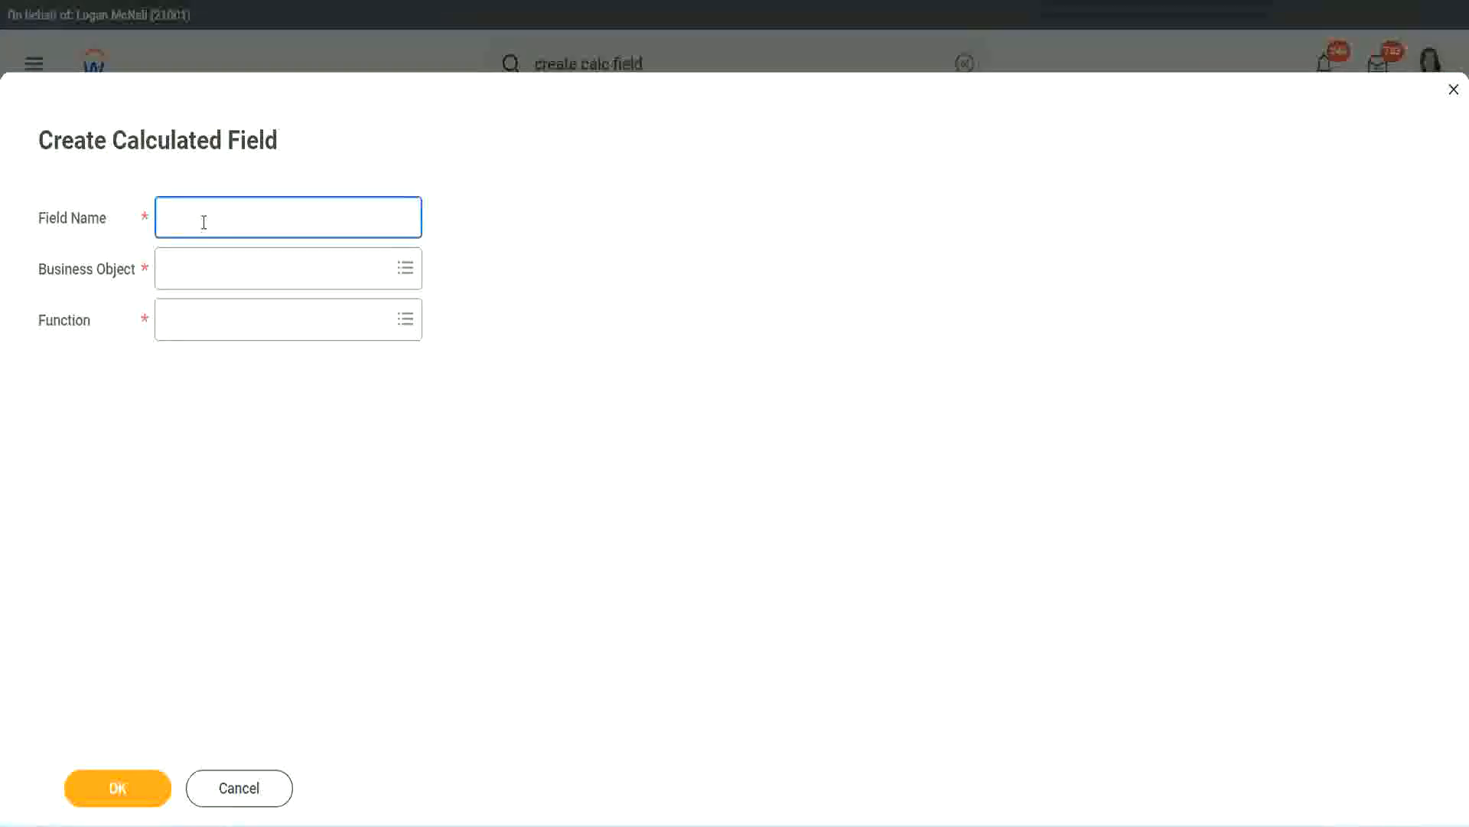
key("ctrl+v")
key("ctrl+shift+Left")
type("Le")
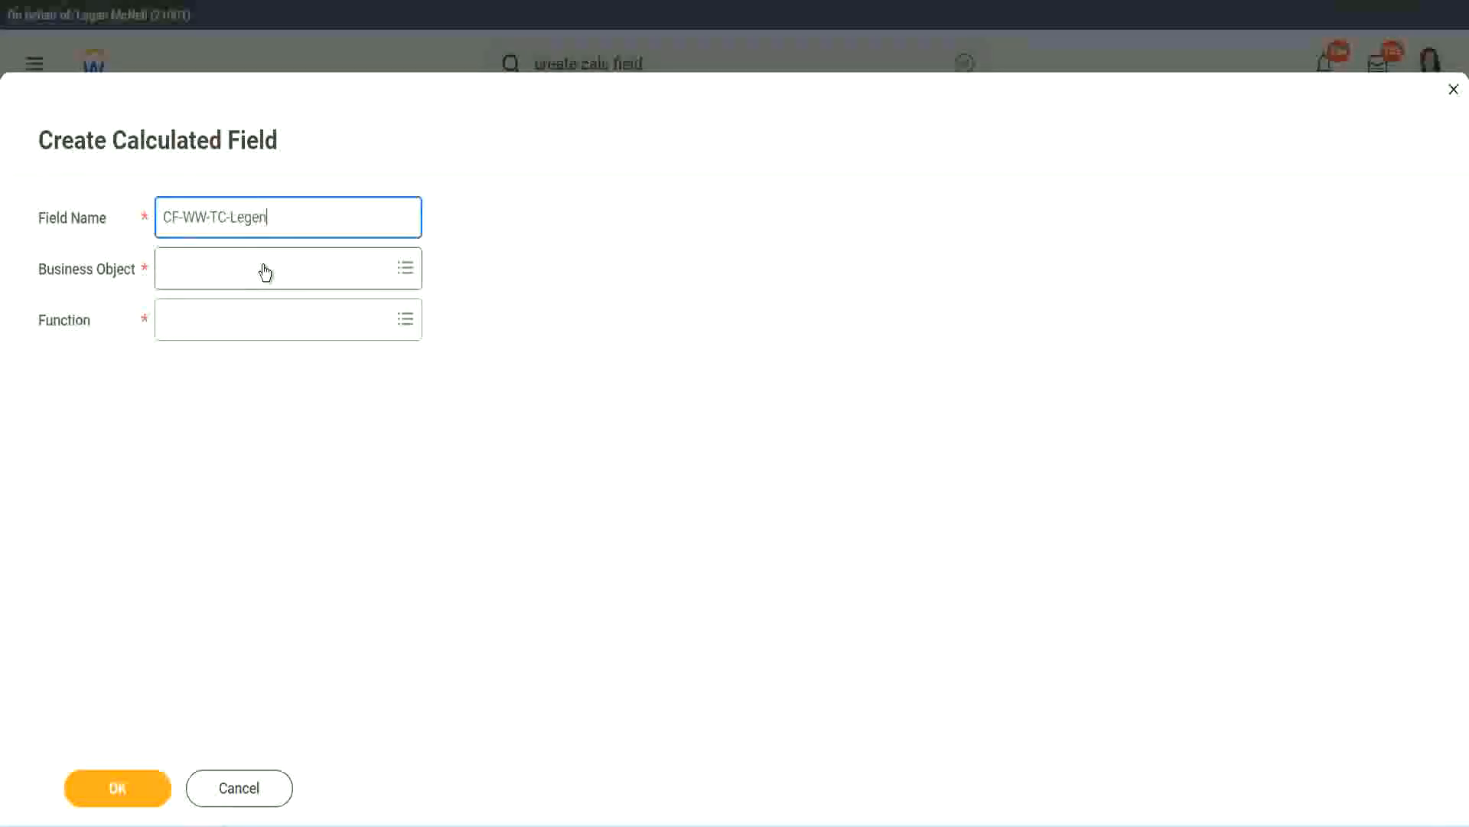
- Set the new field's business object to Global and its function to Text Constant, and continue to its definition
left_click(206, 280)
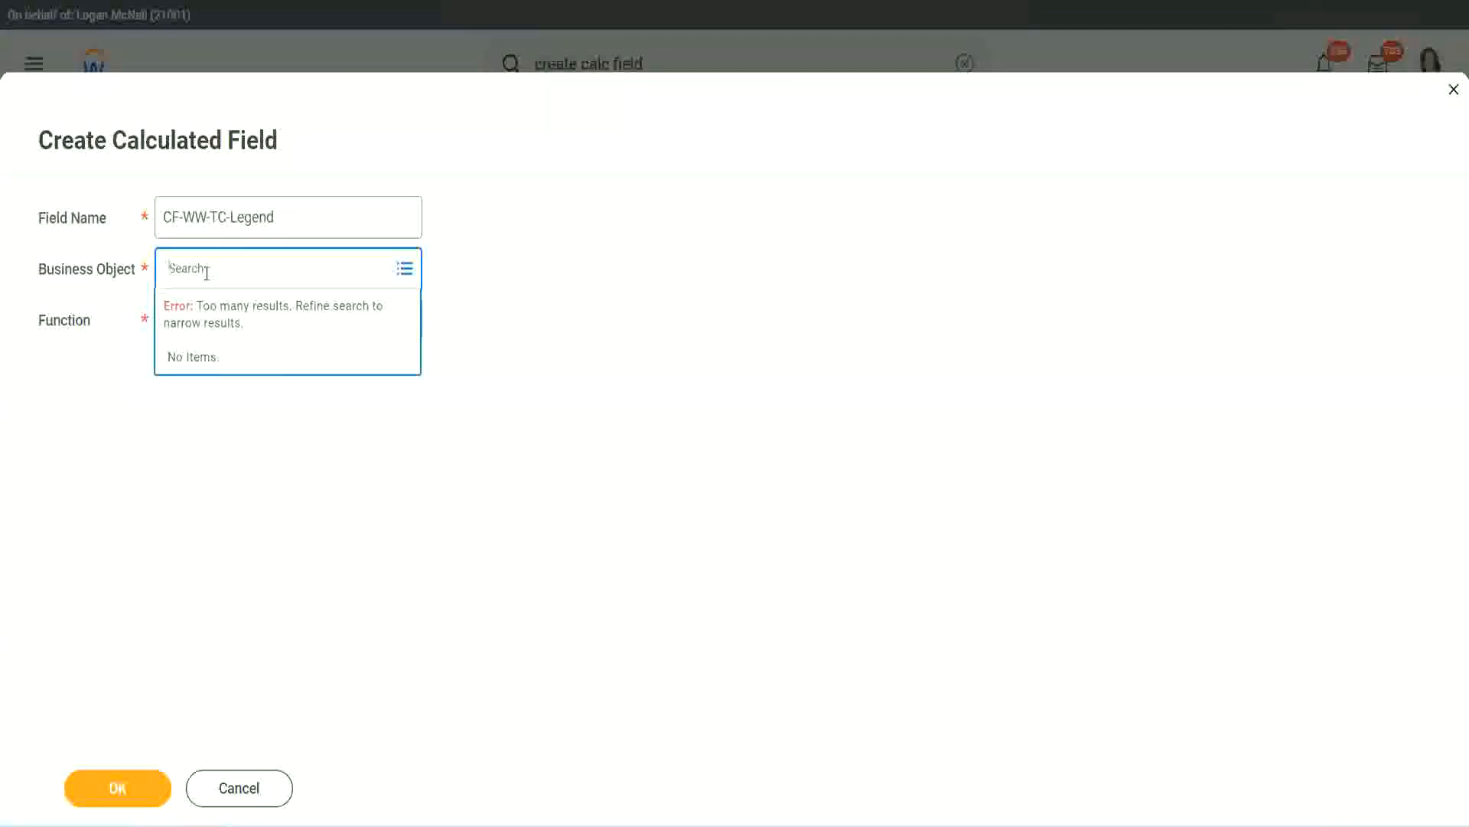
type("Global")
key("Return")
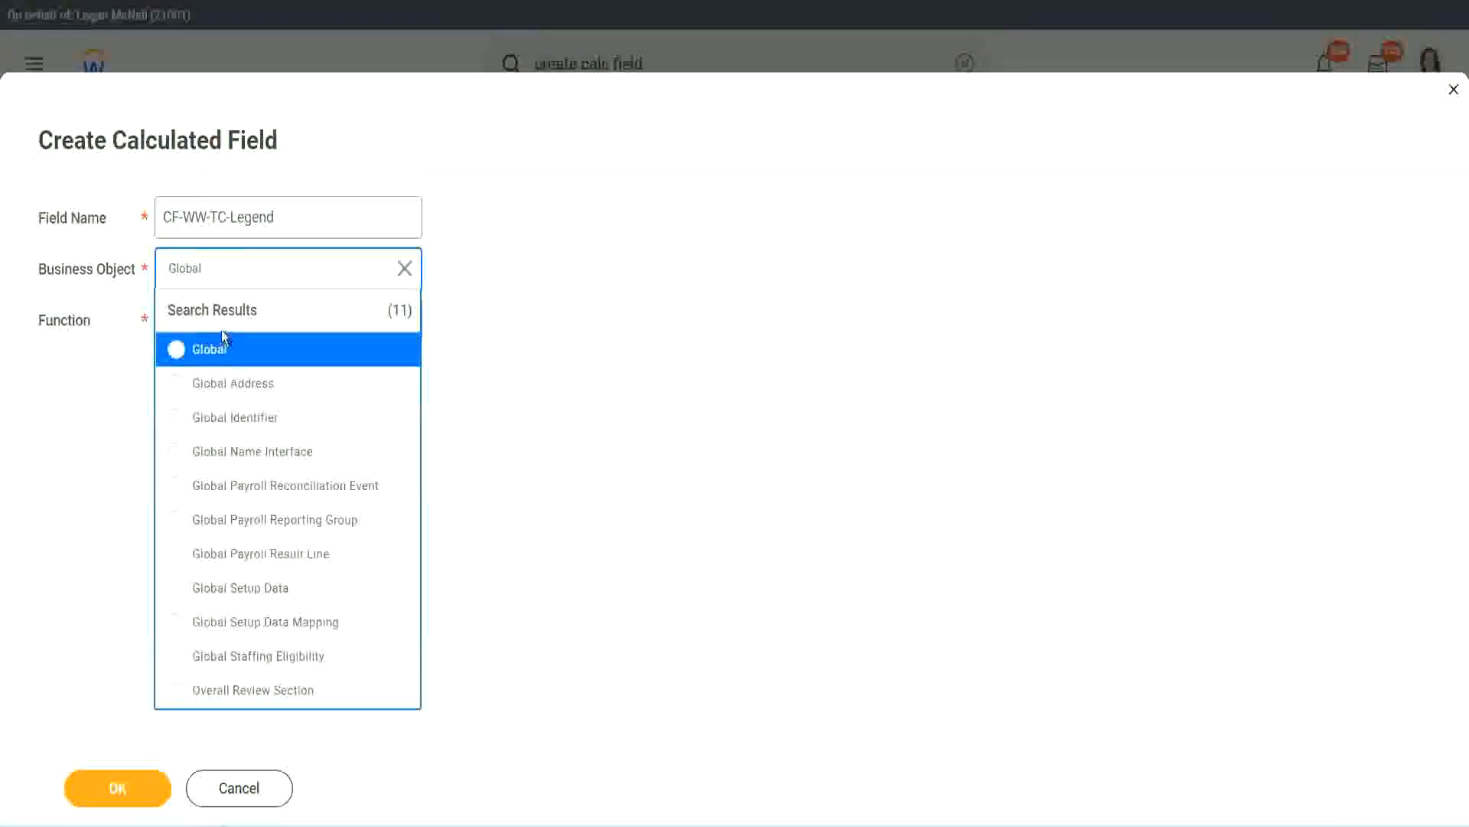
left_click(221, 354)
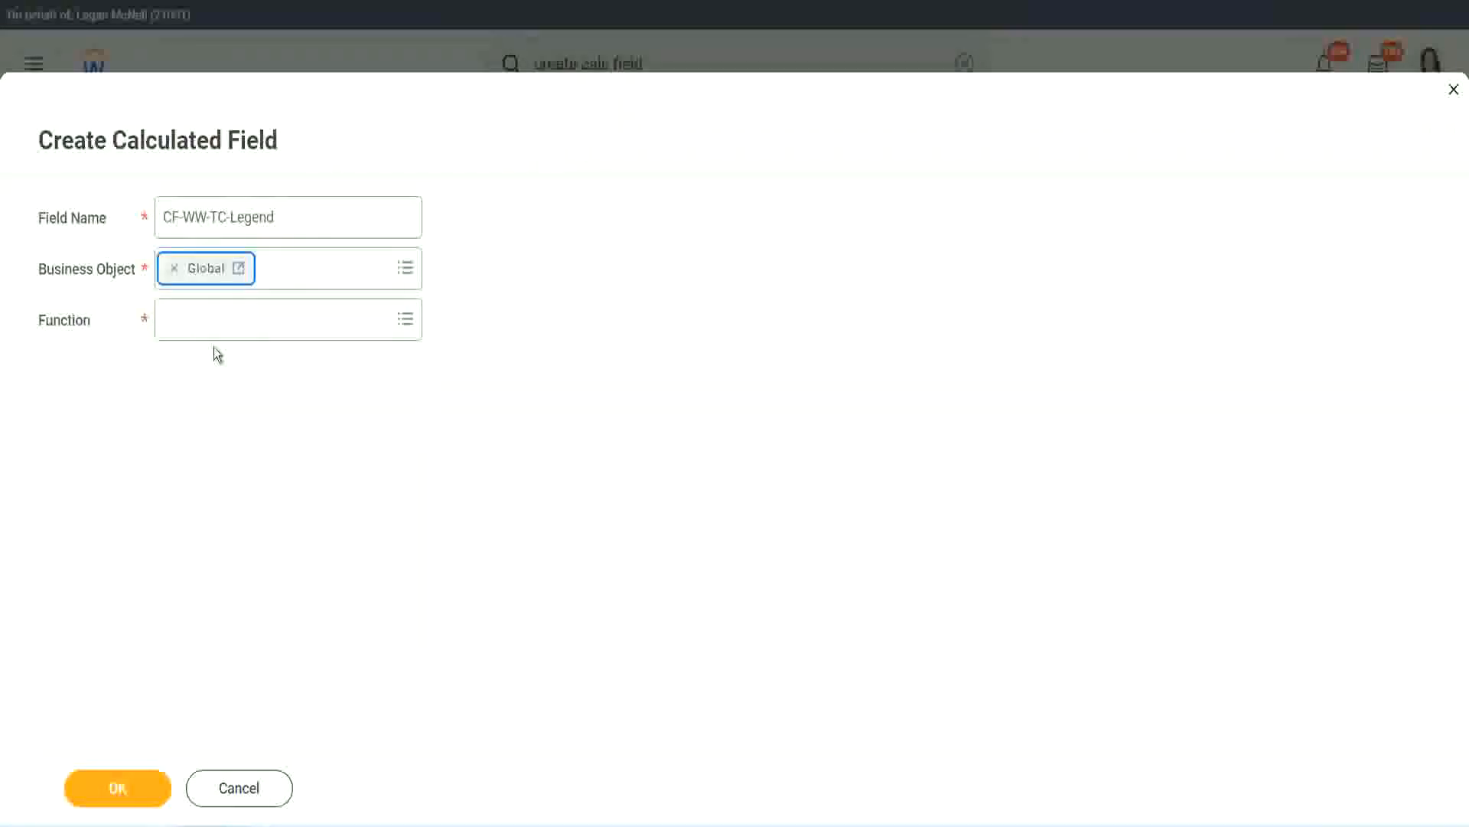
left_click(212, 316)
type("tc")
key("Return")
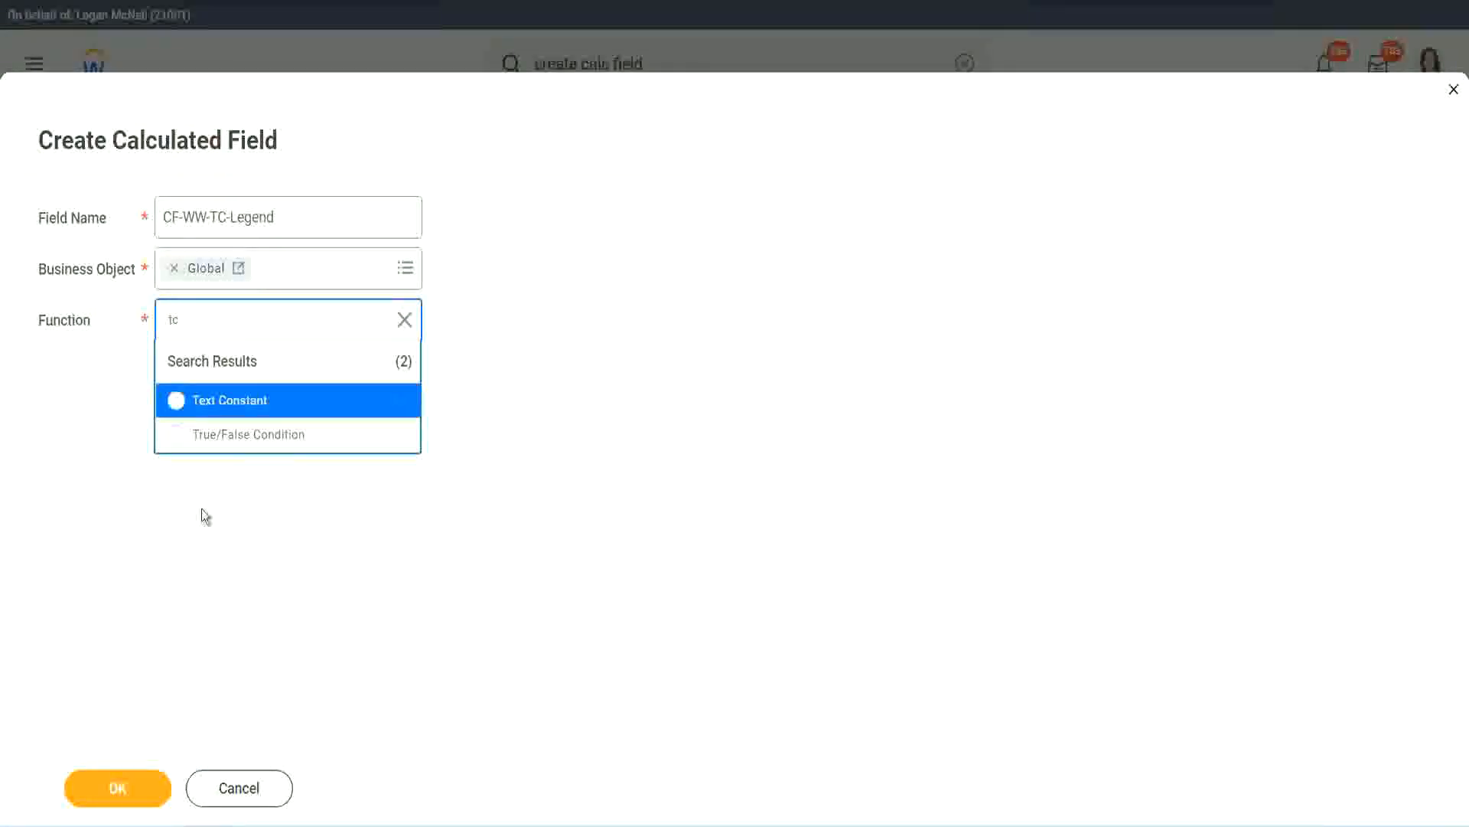
left_click(285, 402)
left_click(114, 788)
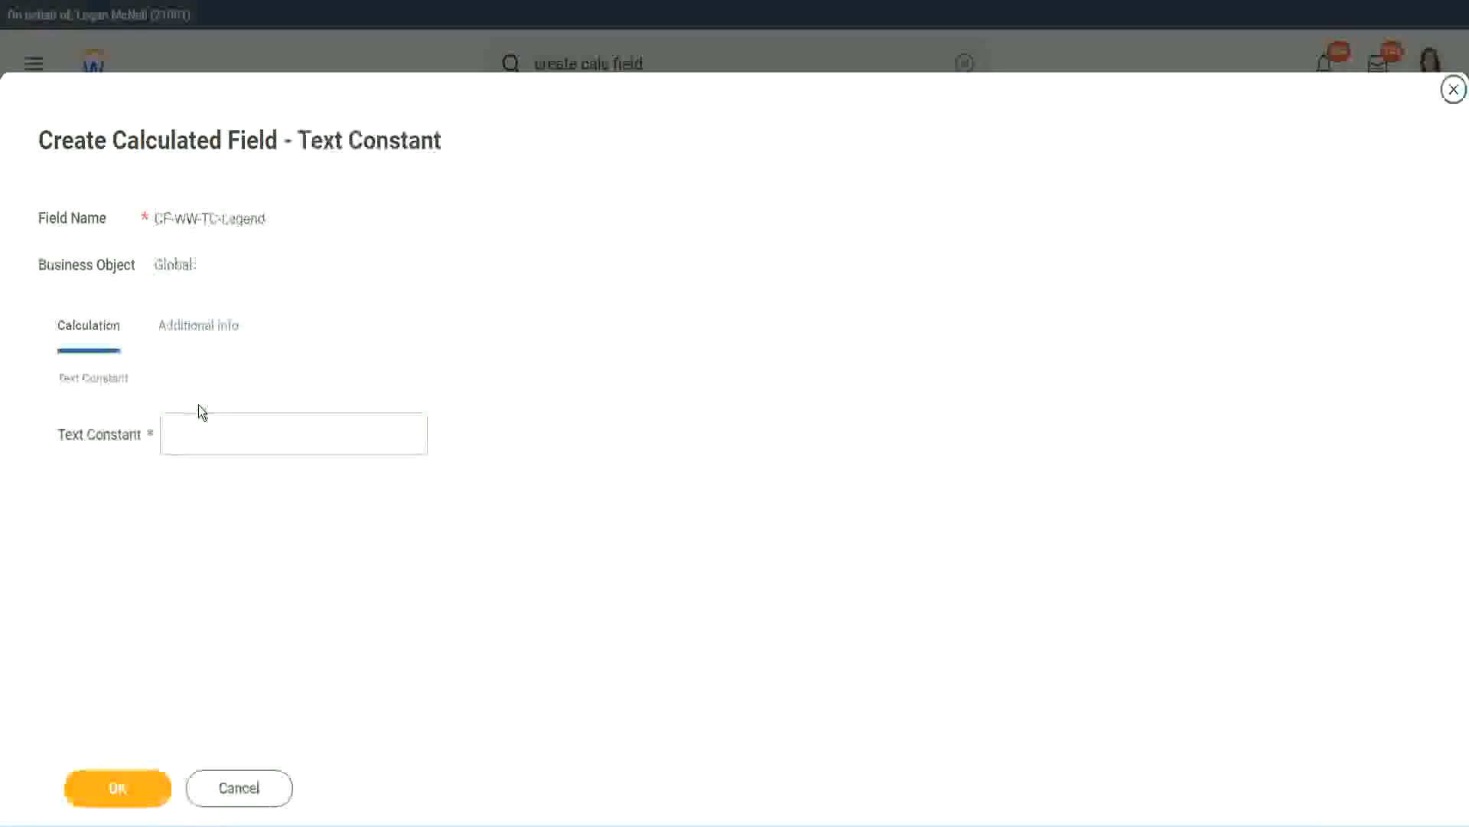
- Enter Legend as the text constant and save the calculated field
left_click(190, 435)
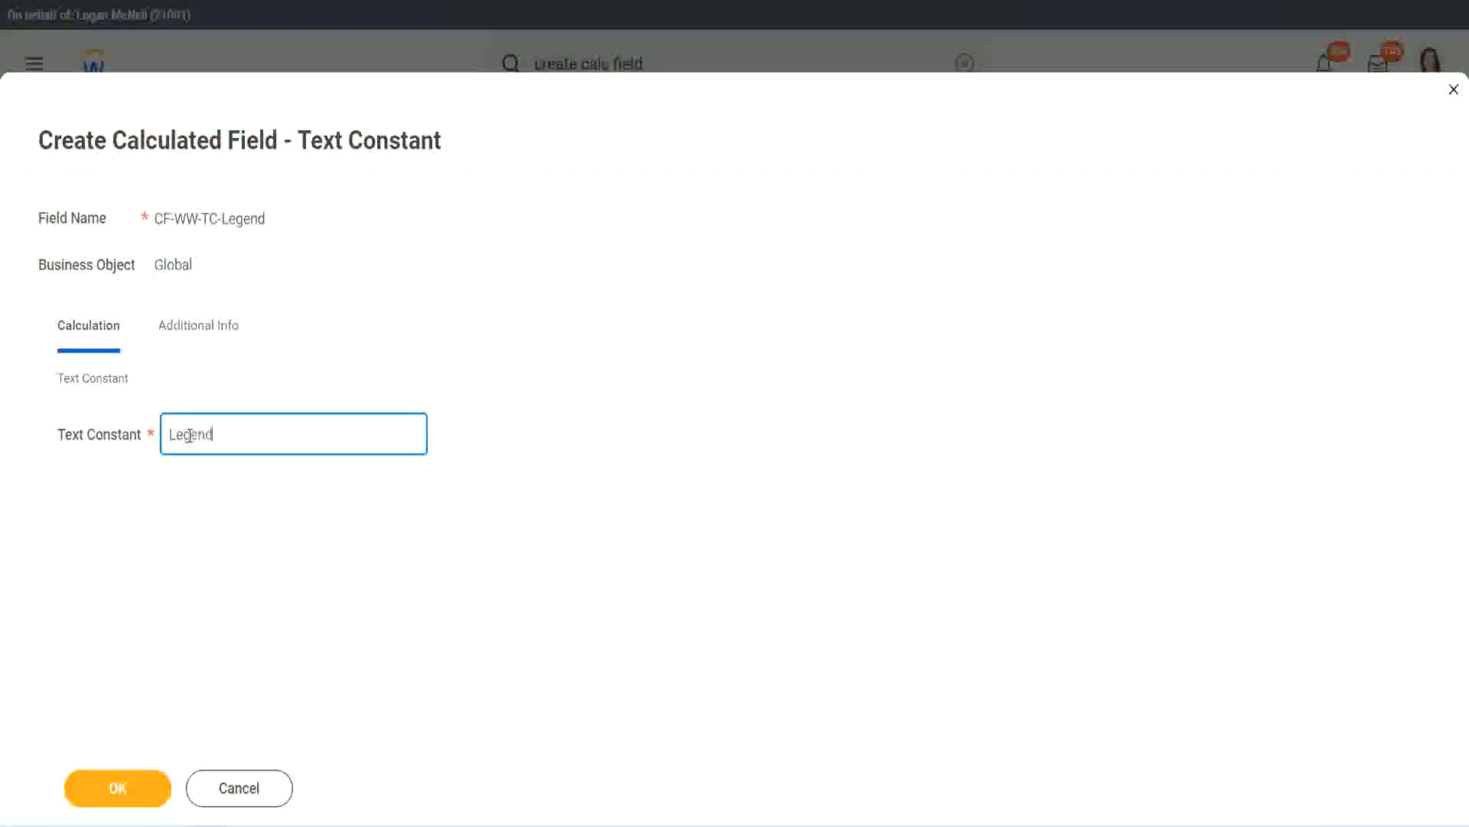
left_click(126, 788)
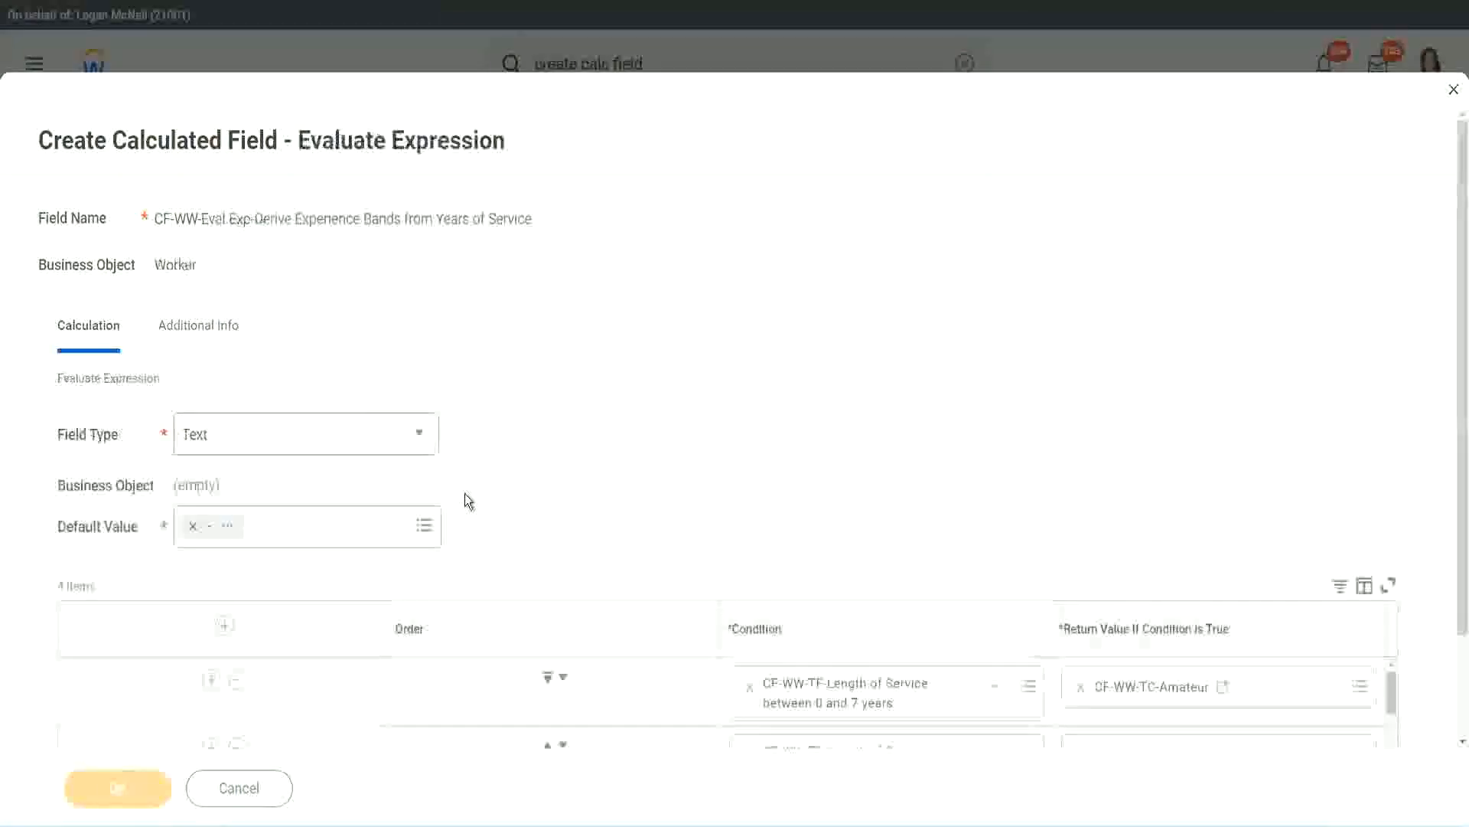
- Review the four conditions with their return values and save the Evaluate Expression calculated field
scroll(777, 410, "down", 3)
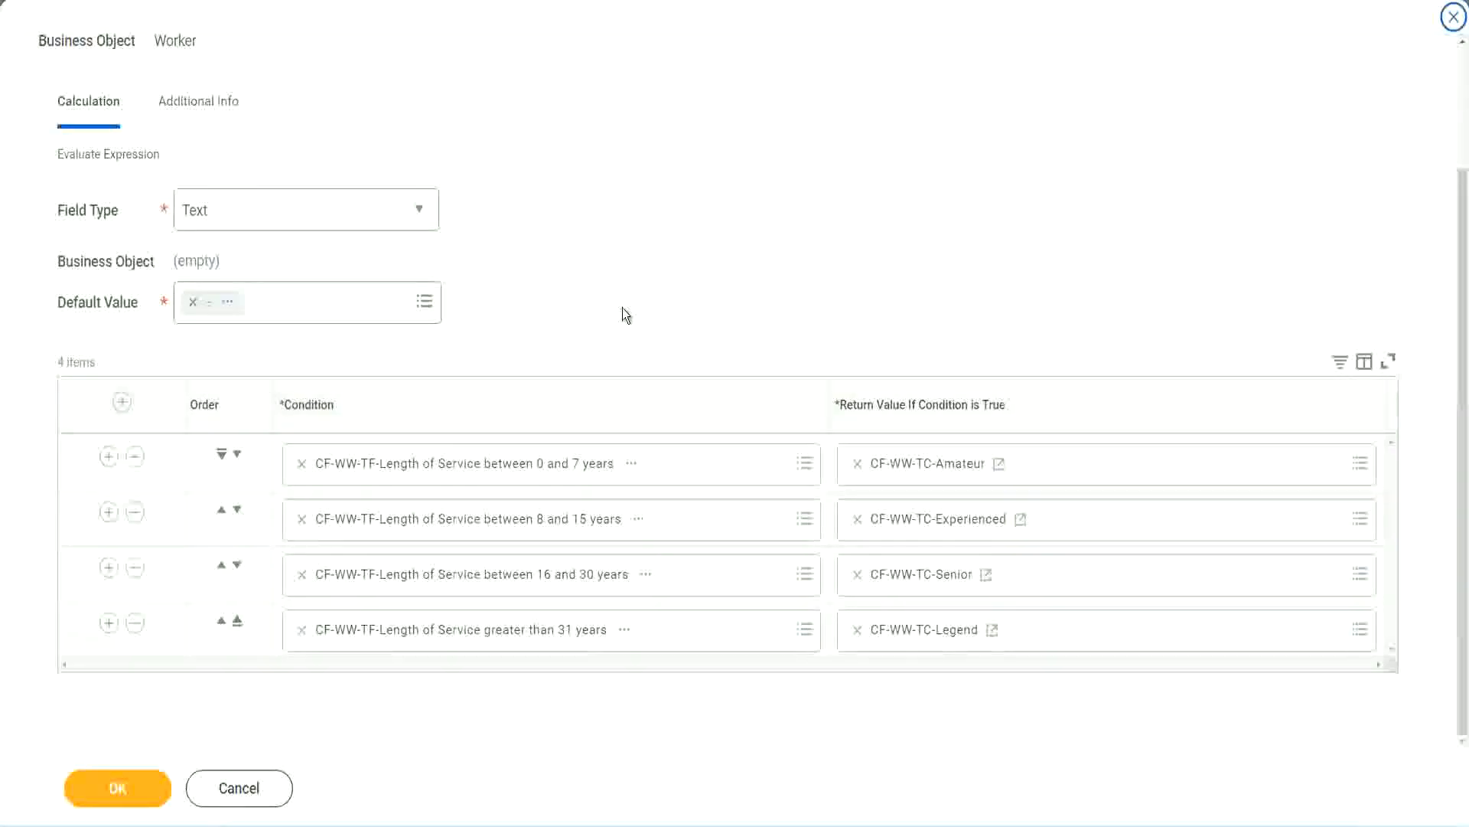
scroll(622, 308, "up", 2)
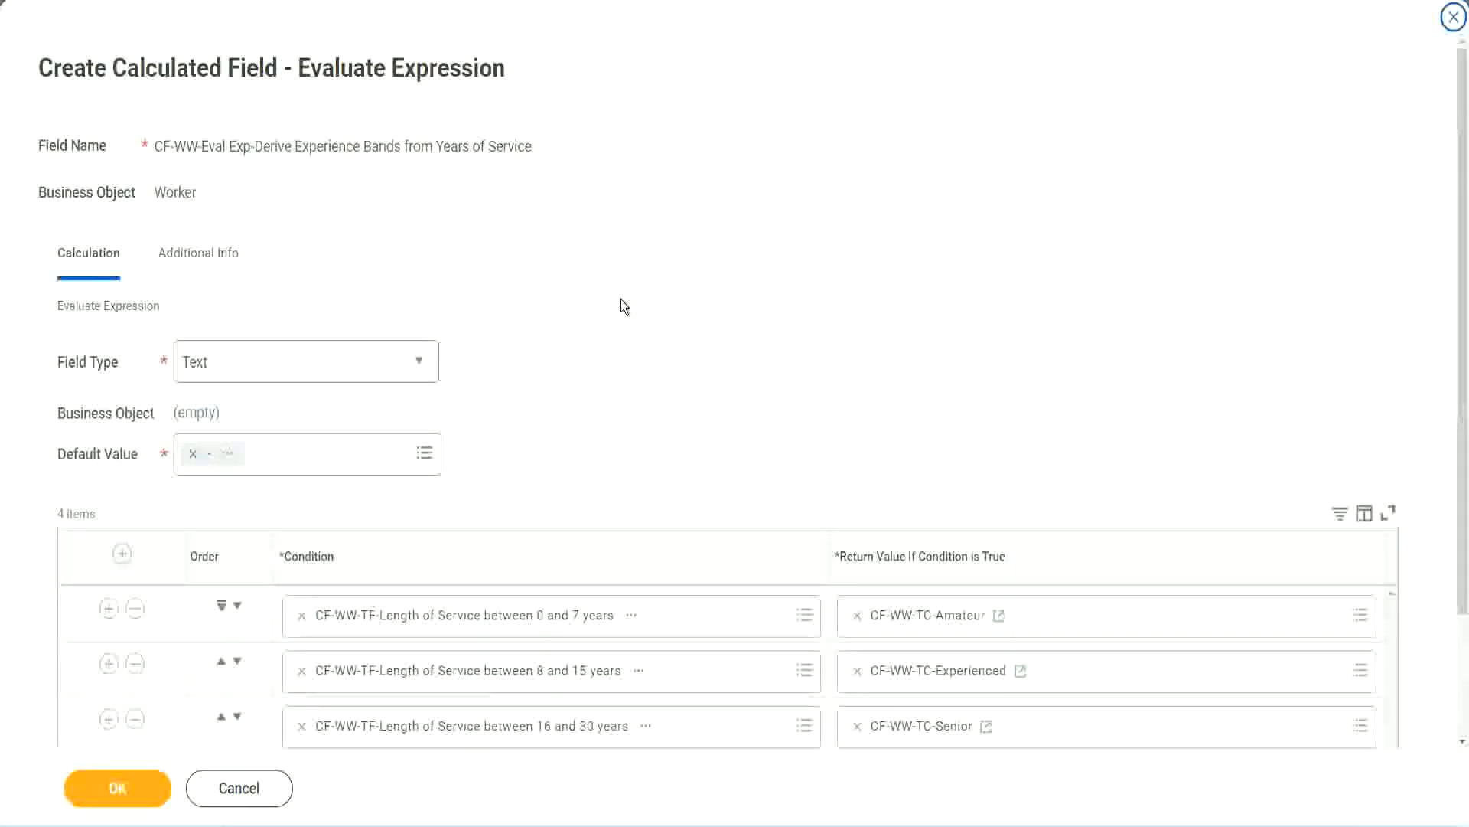
scroll(622, 307, "down", 2)
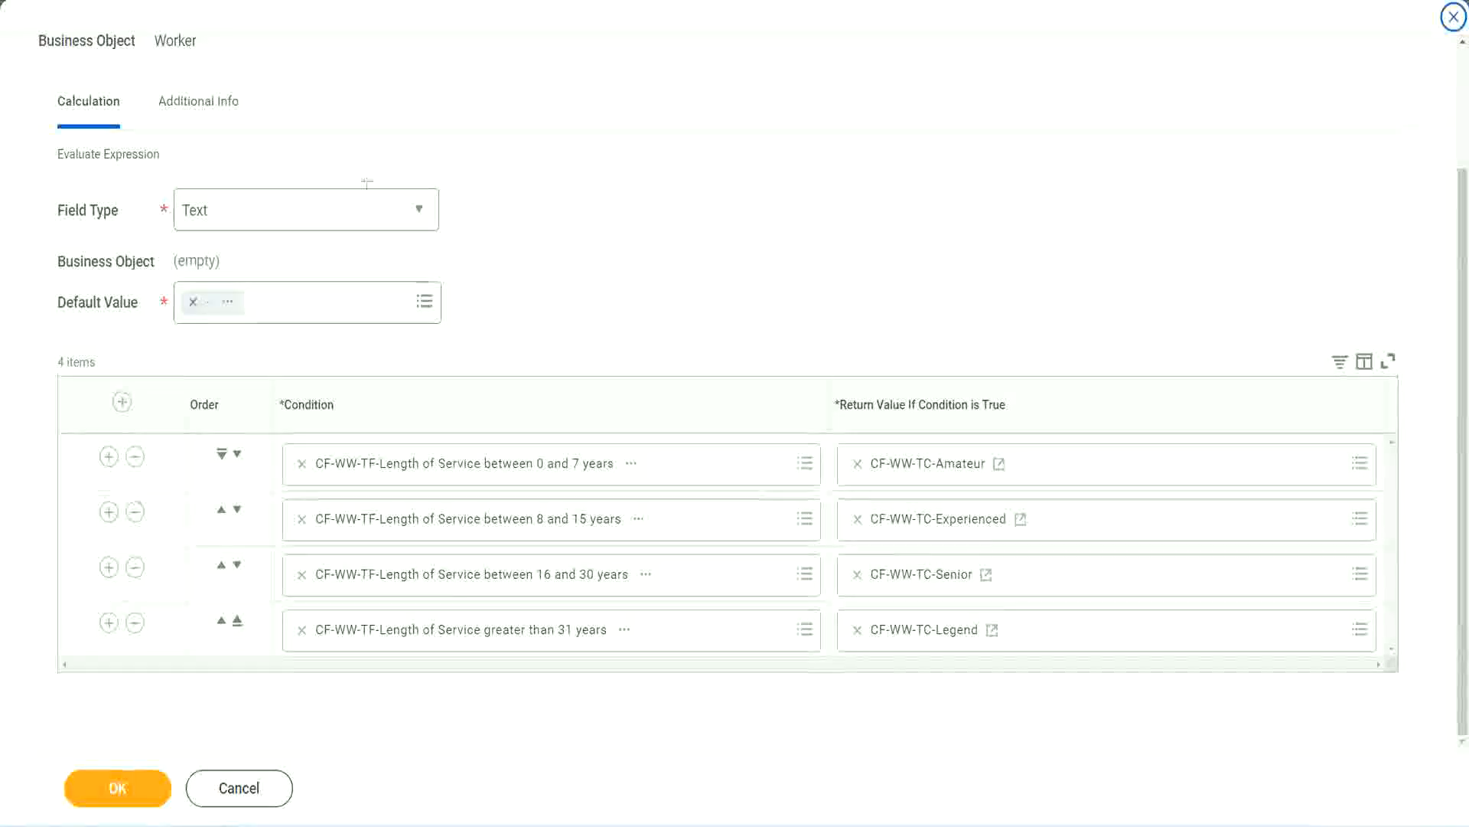
left_click_drag(942, 217, 953, 354)
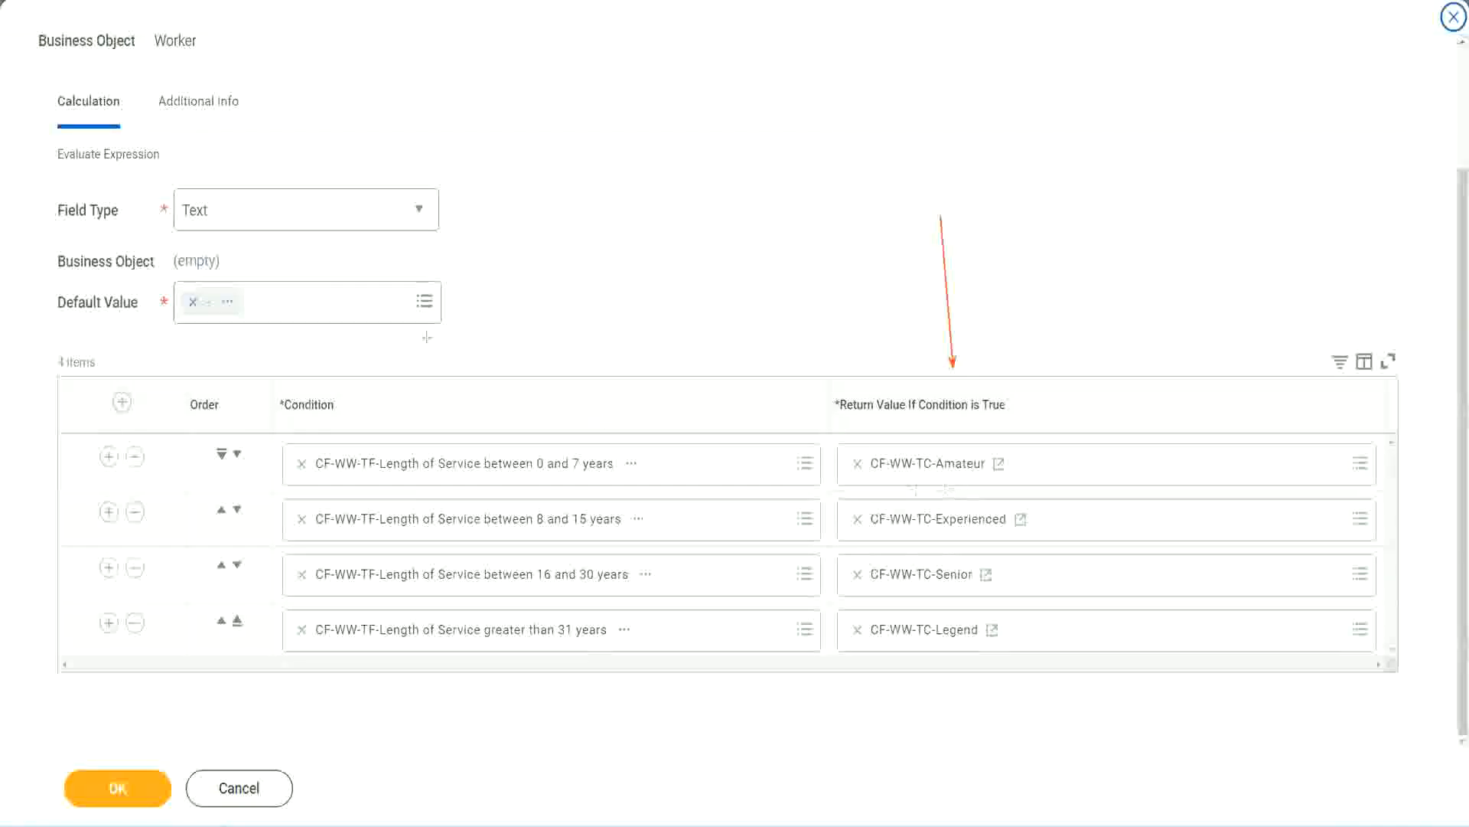
left_click_drag(182, 131, 188, 184)
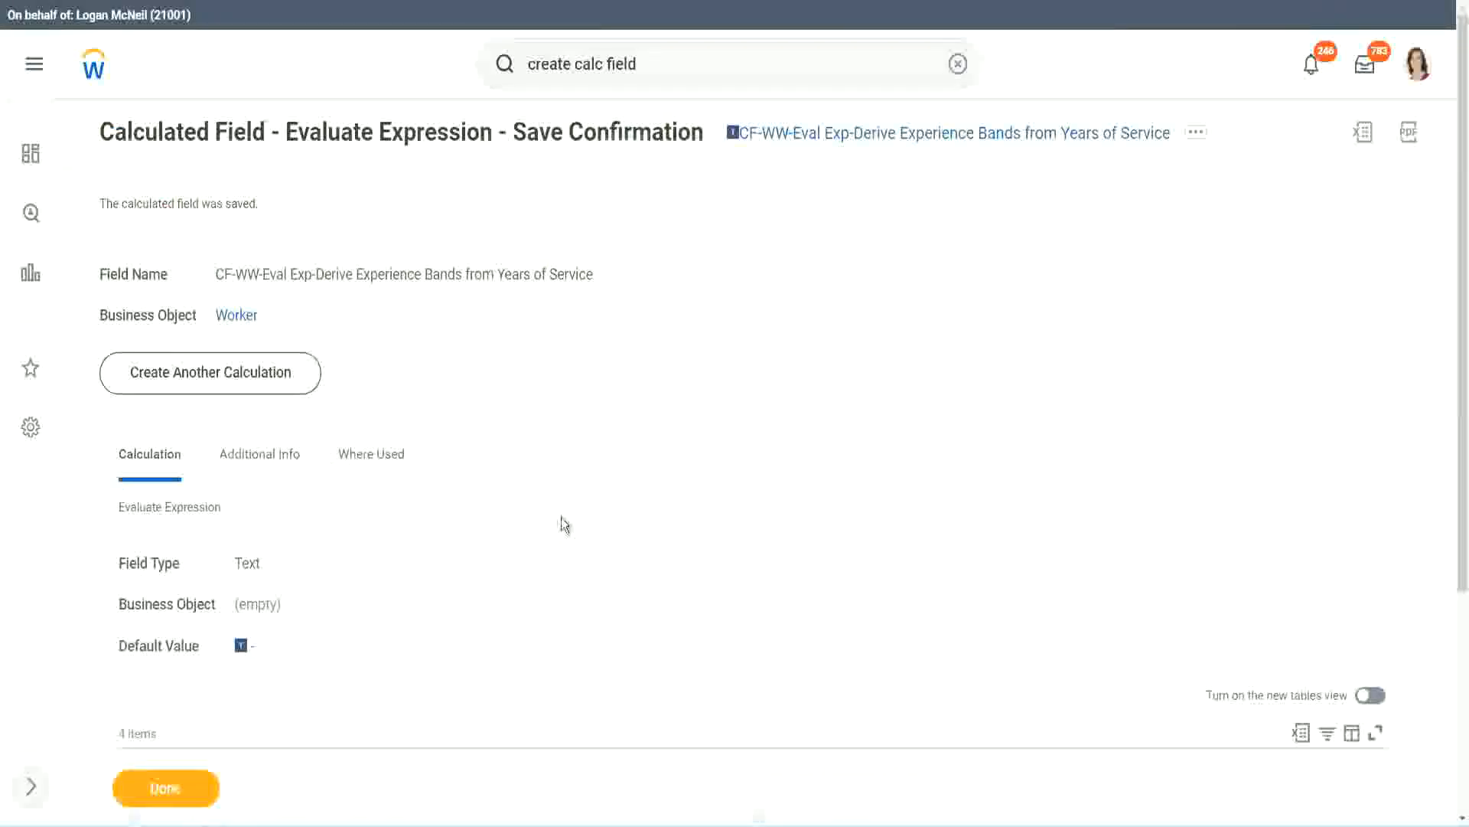
scroll(562, 512, "down", 4)
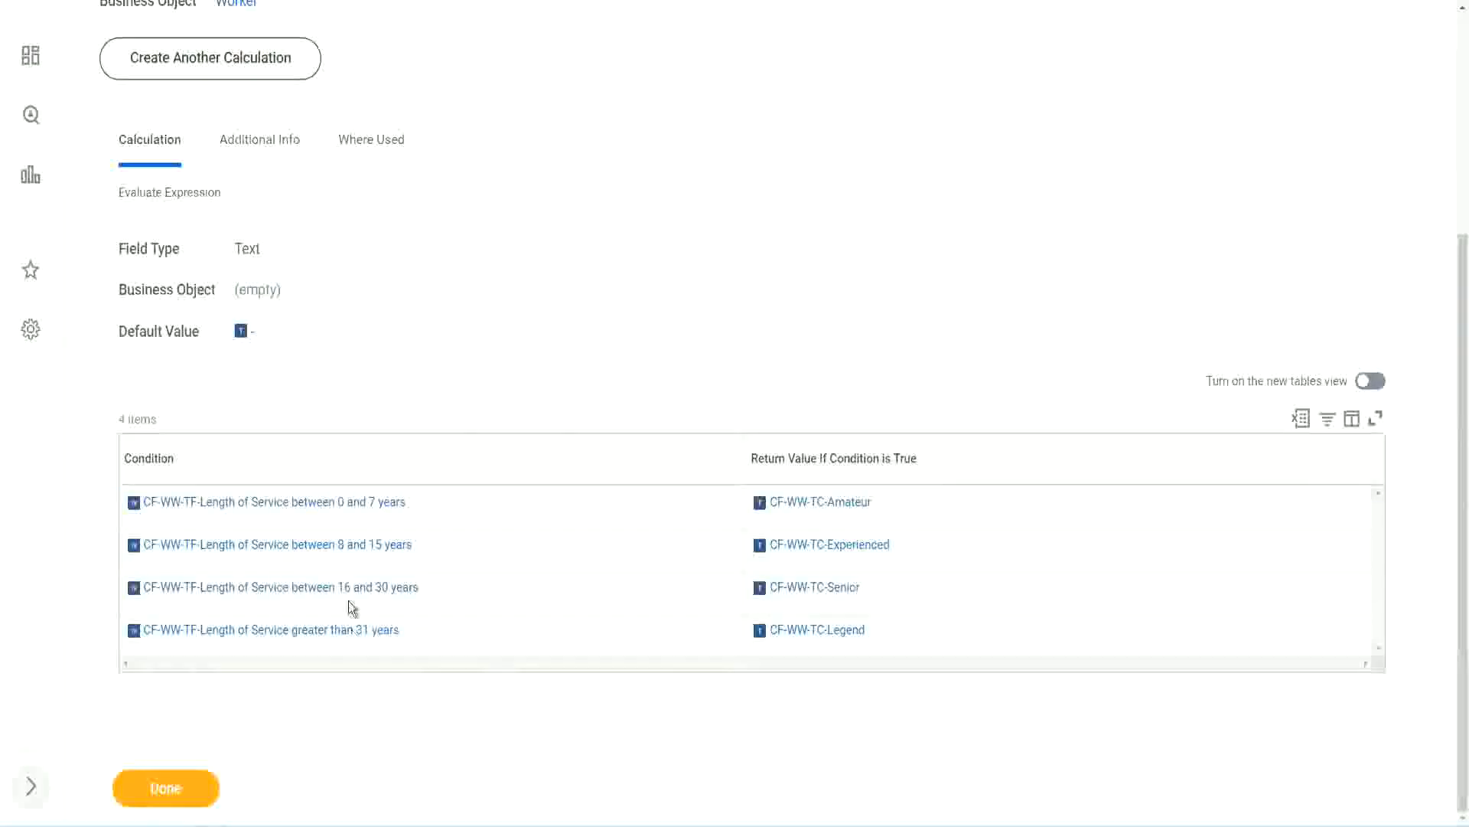
scroll(411, 456, "up", 4)
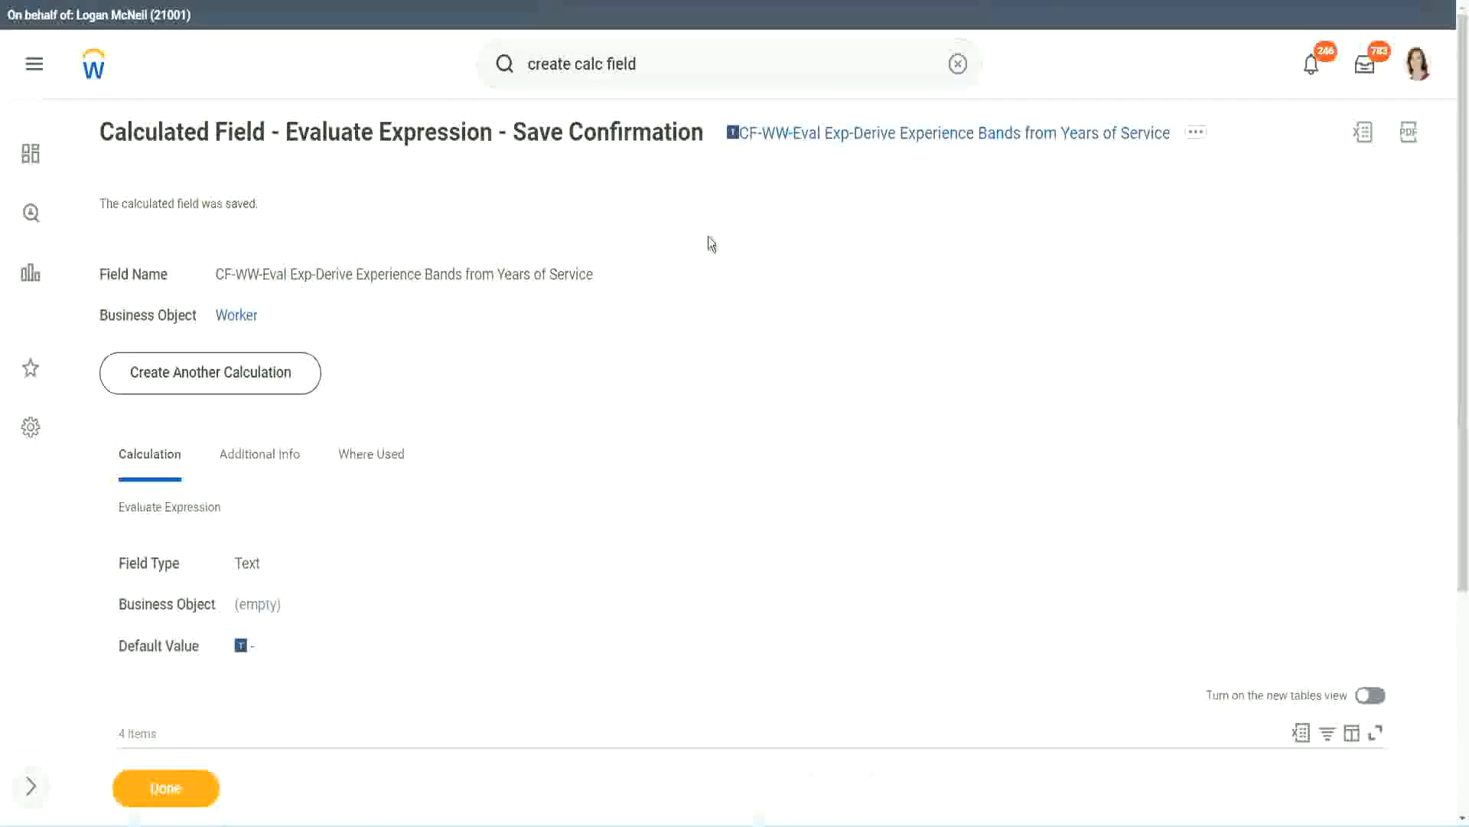
- Copy the saved calculated field's name and open the WW Employee Details custom report for editing
right_click(863, 142)
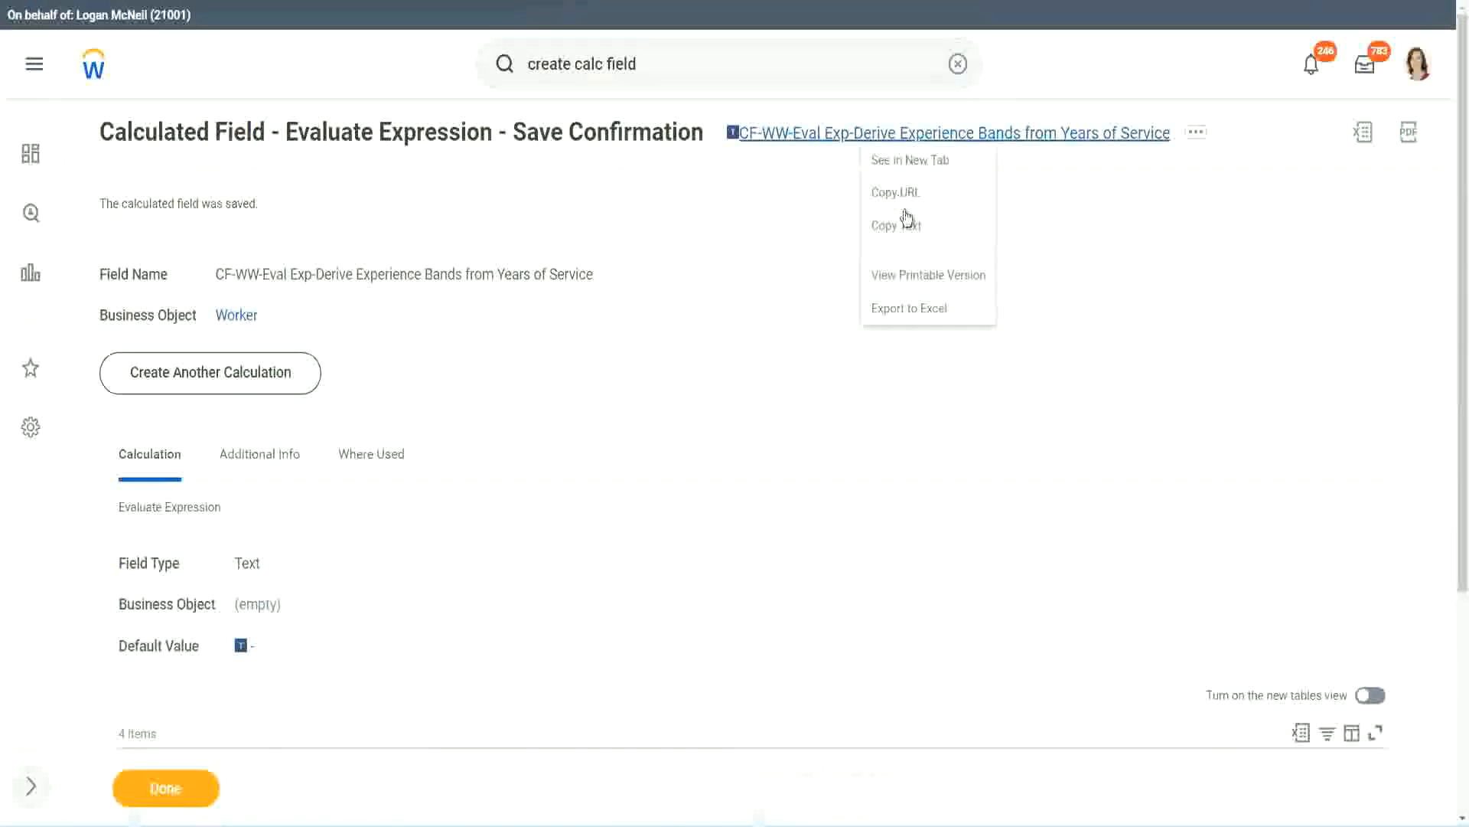
left_click(903, 233)
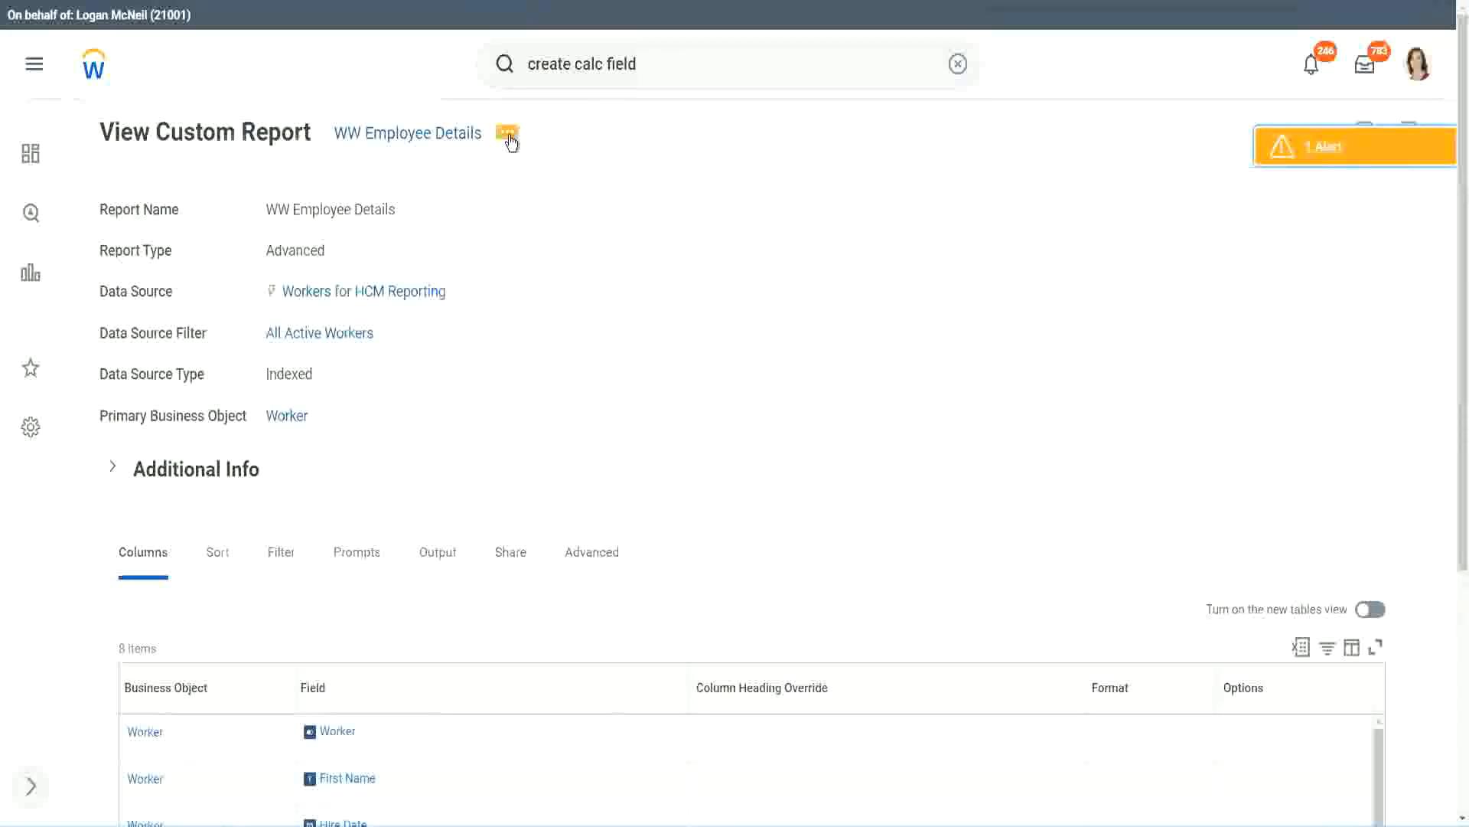
left_click(510, 136)
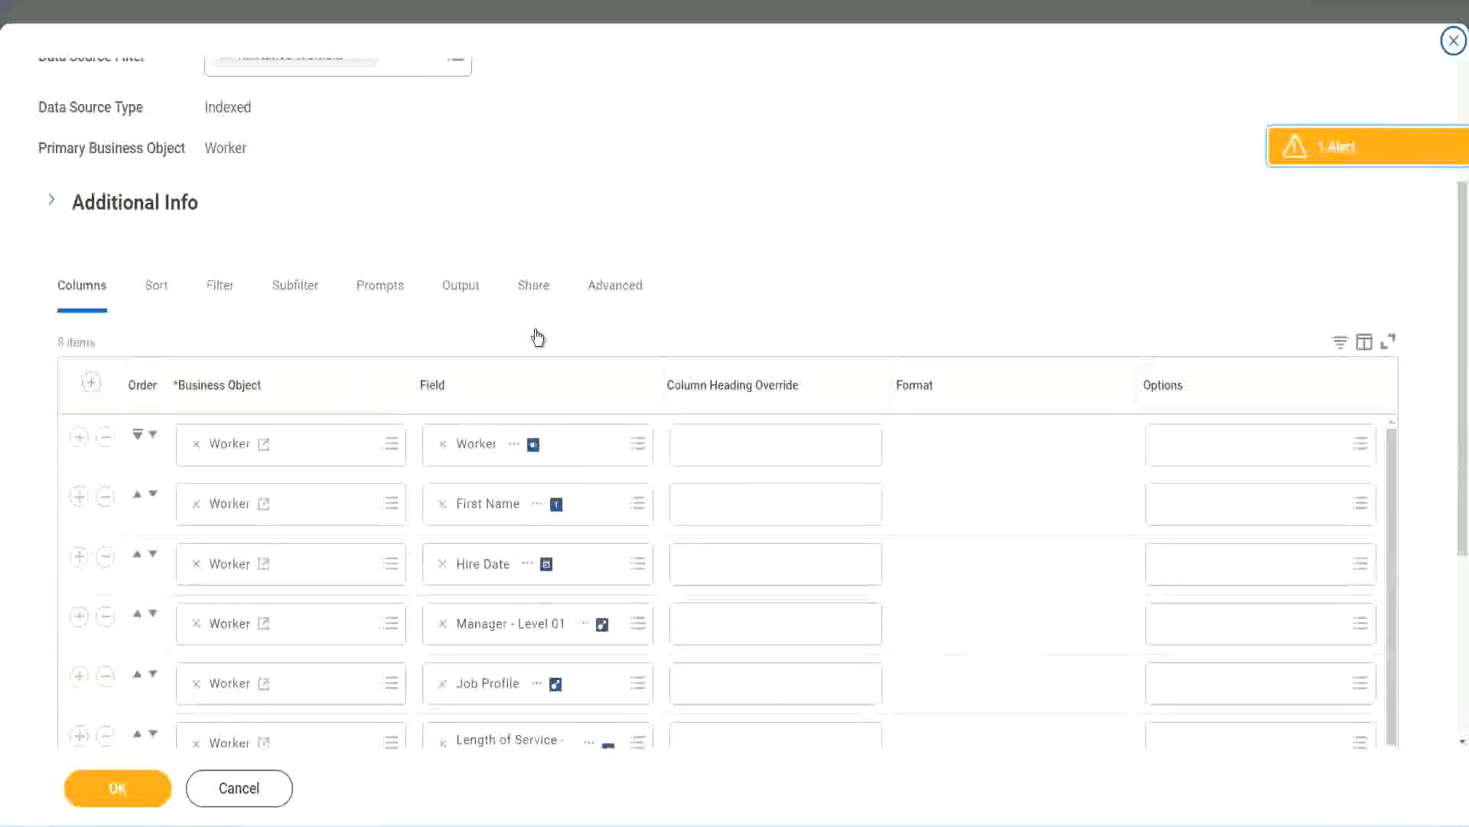
- Add a Worker column row at the end of the report's columns and remove the substring-based Years of Service column
scroll(538, 334, "down", 2)
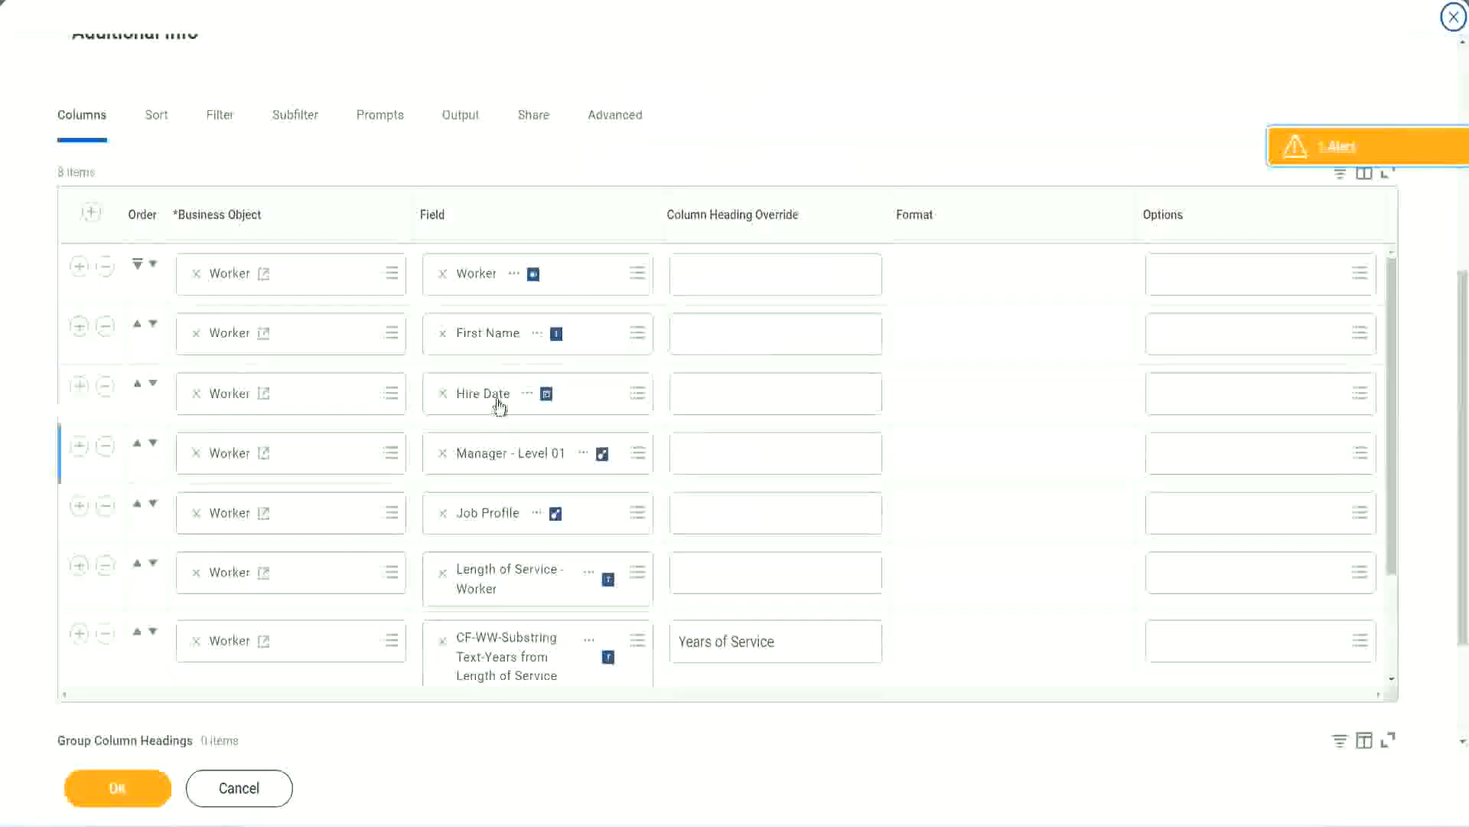
left_click(79, 635)
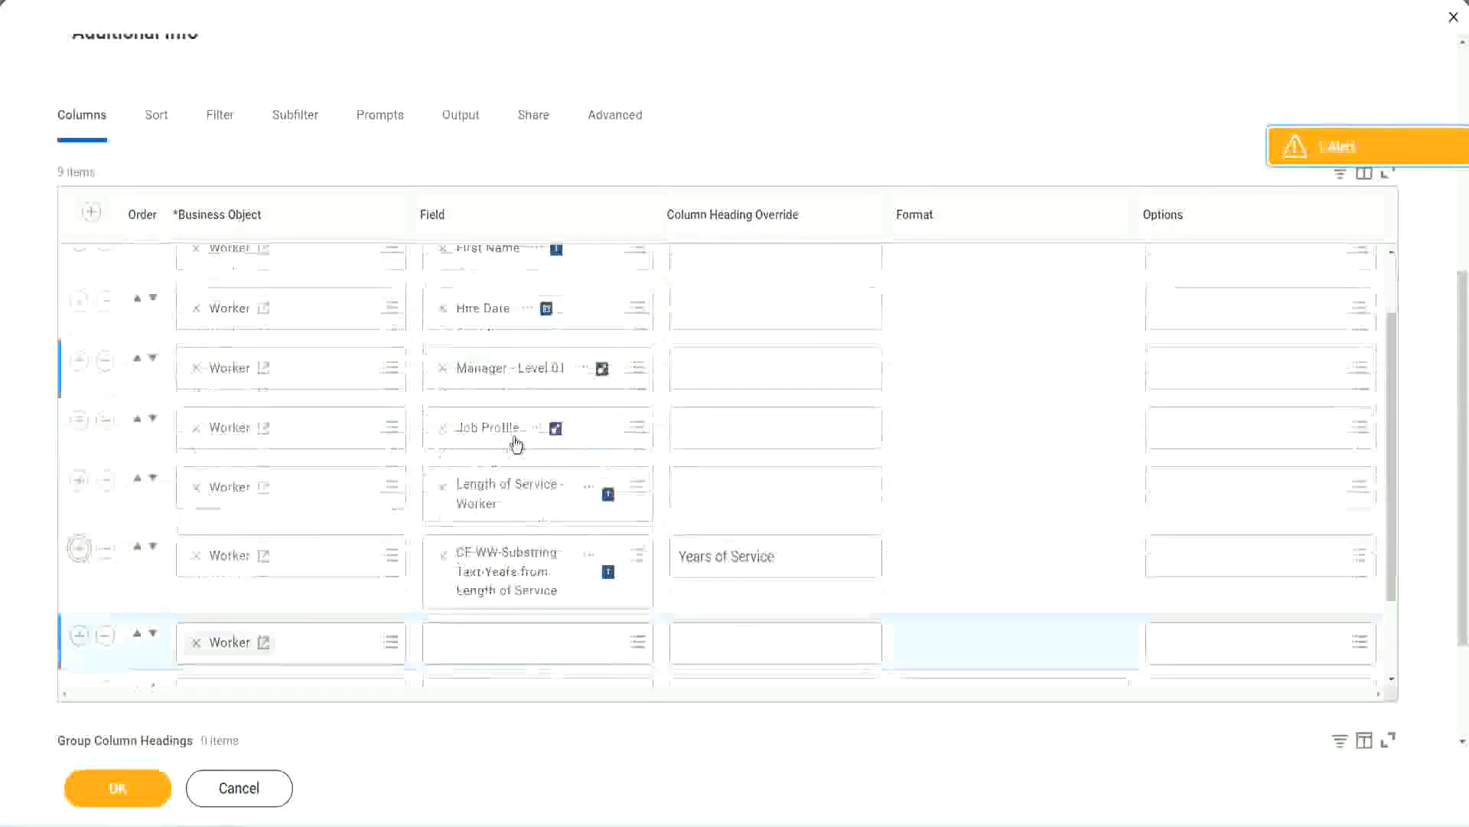
scroll(516, 444, "down", 5)
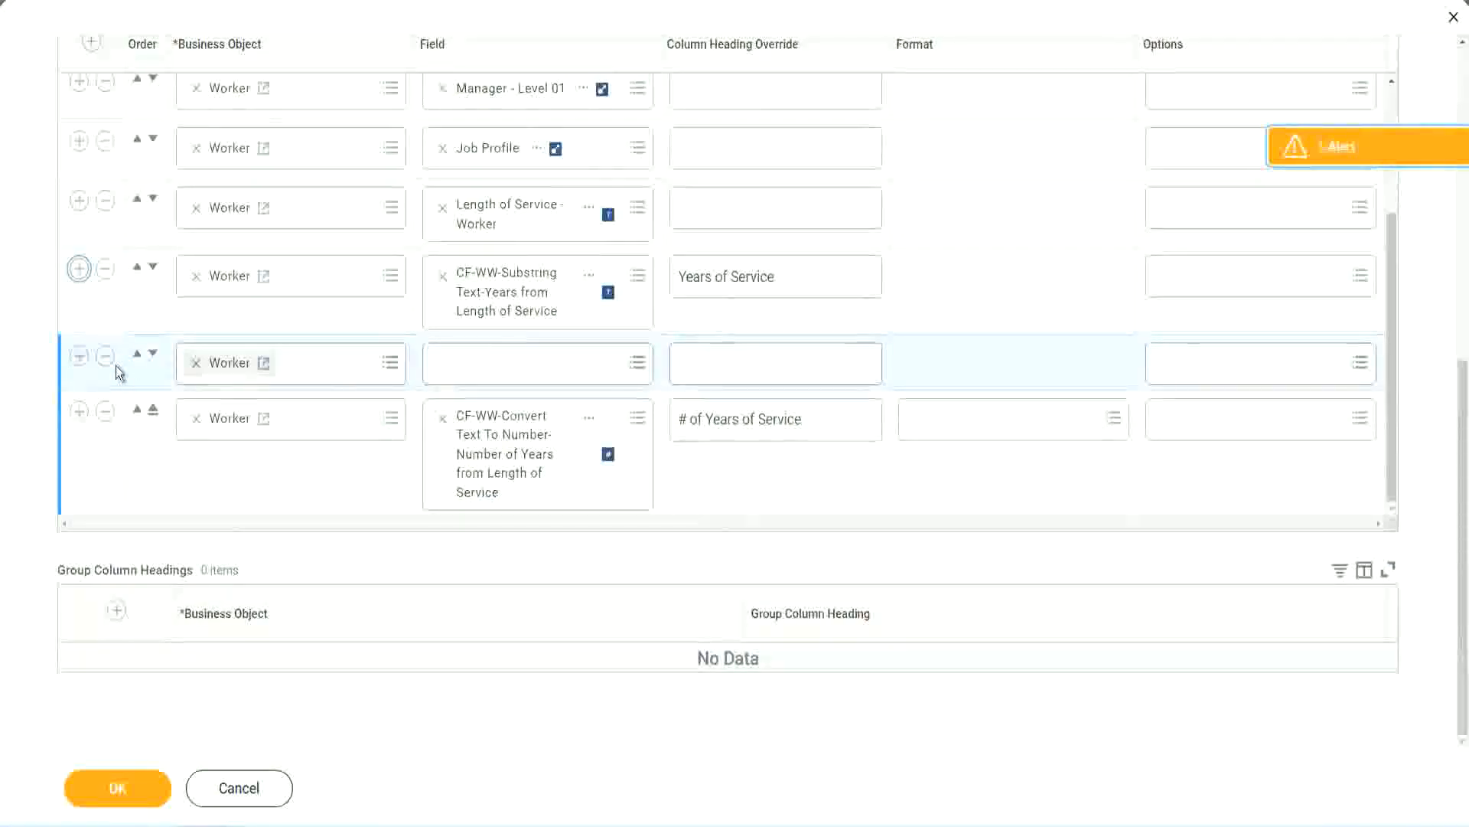
left_click(153, 356)
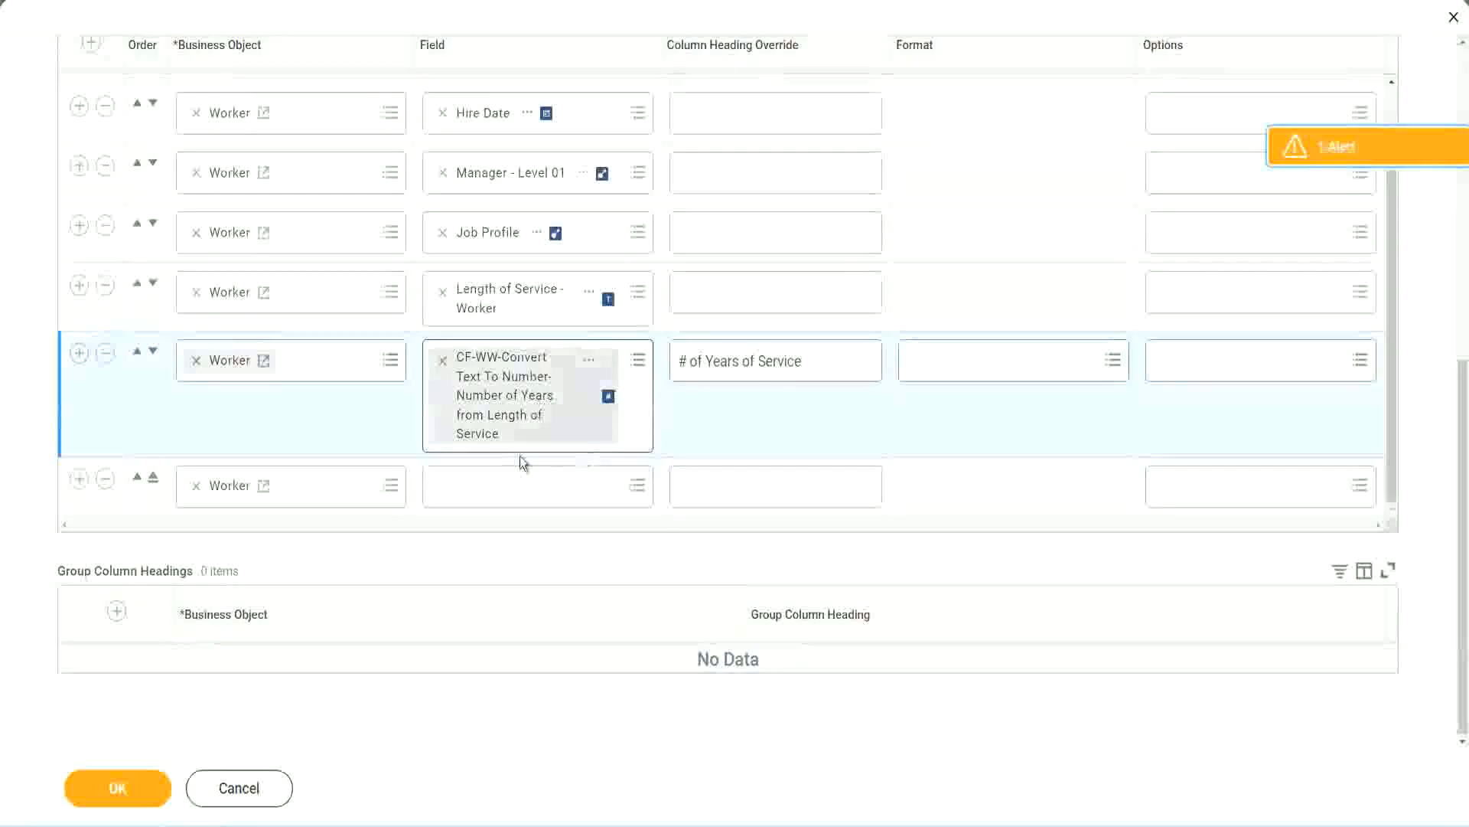
- Set the new column's field to CF-WW-Eval Exp-Derive Experience Bands from Years of Service, override its heading with Experience Bands, and save the report
left_click(481, 490)
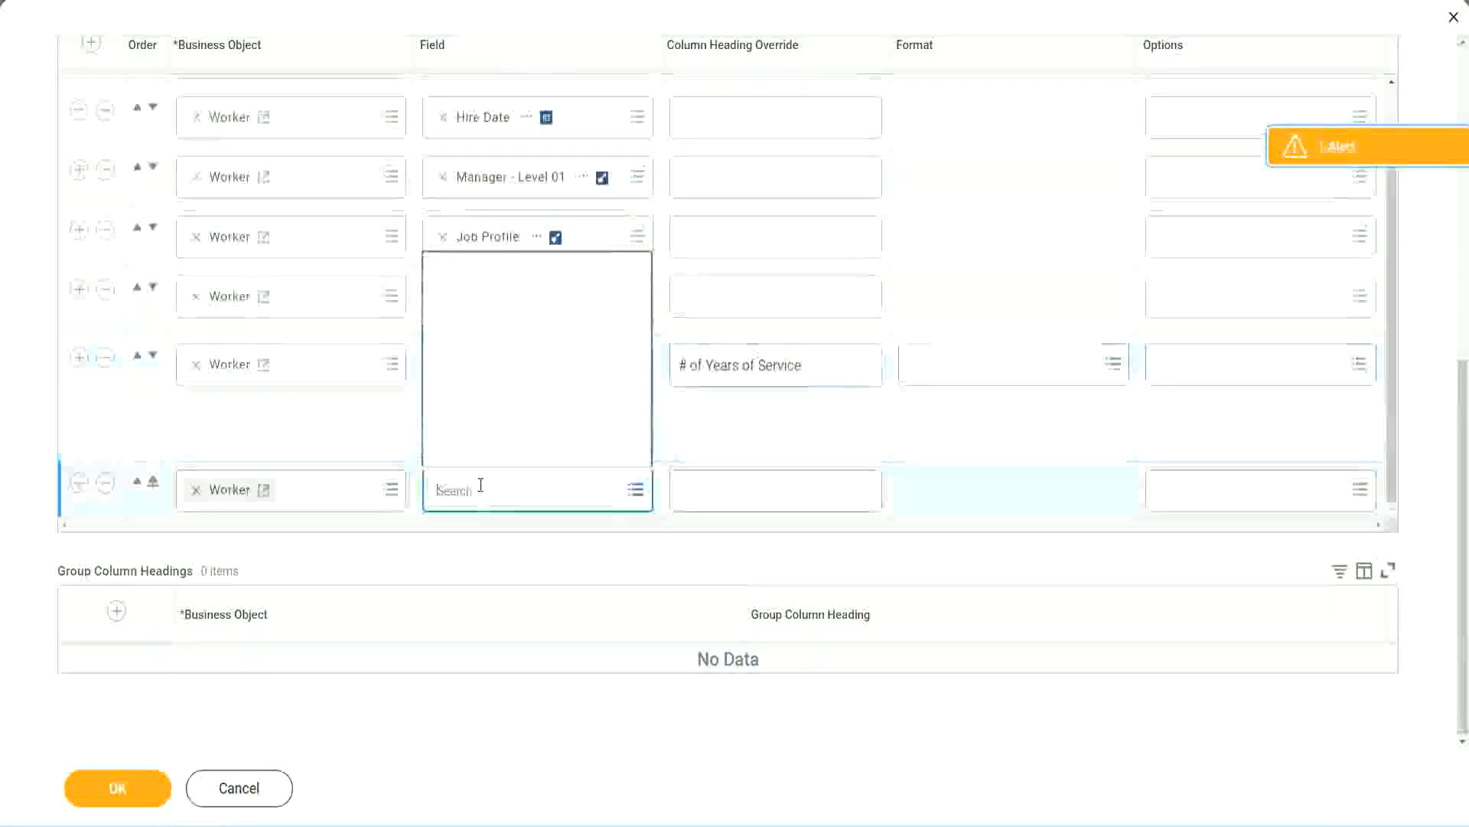
key("ctrl+v")
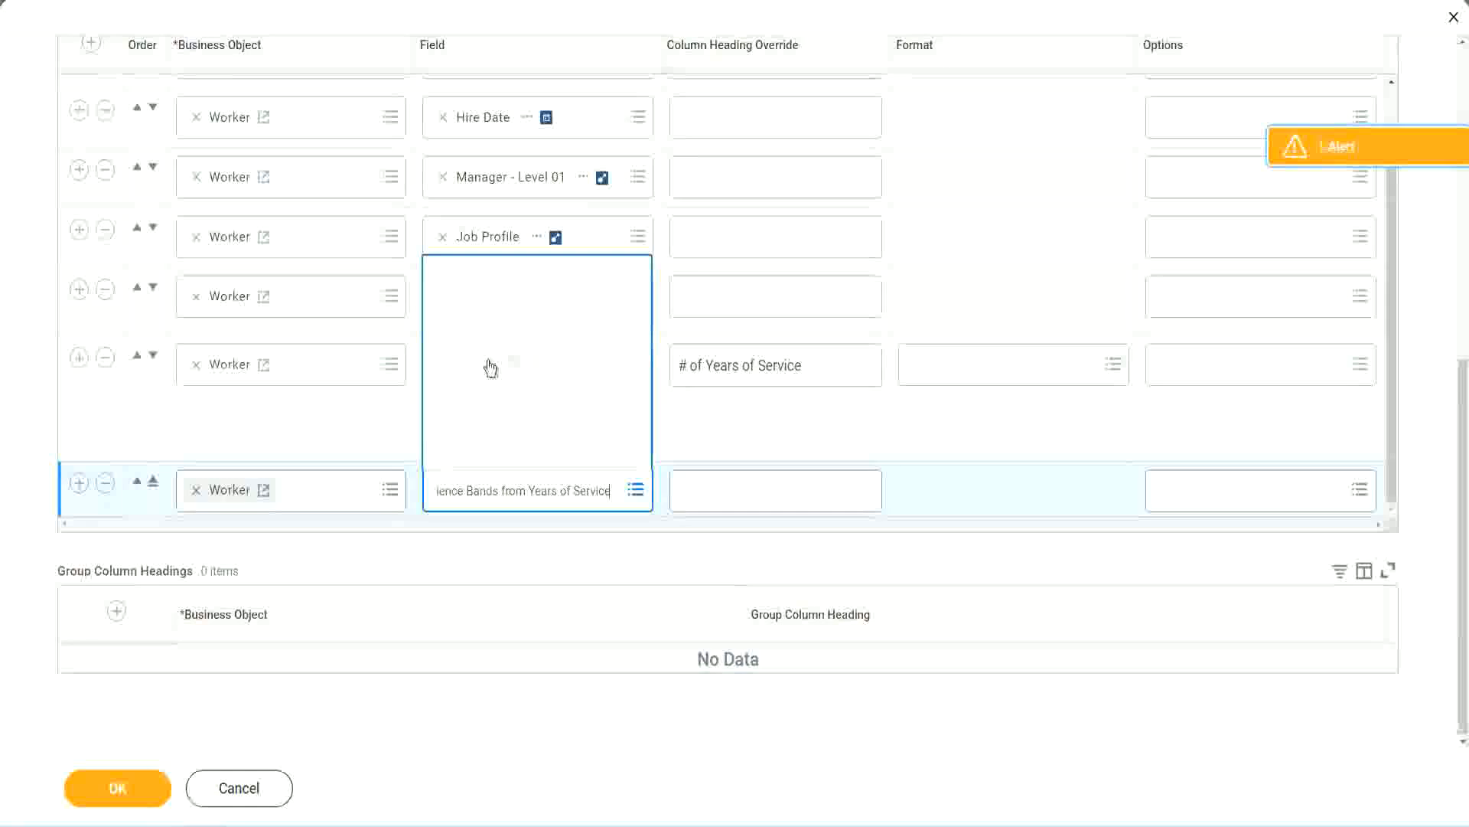
left_click(748, 441)
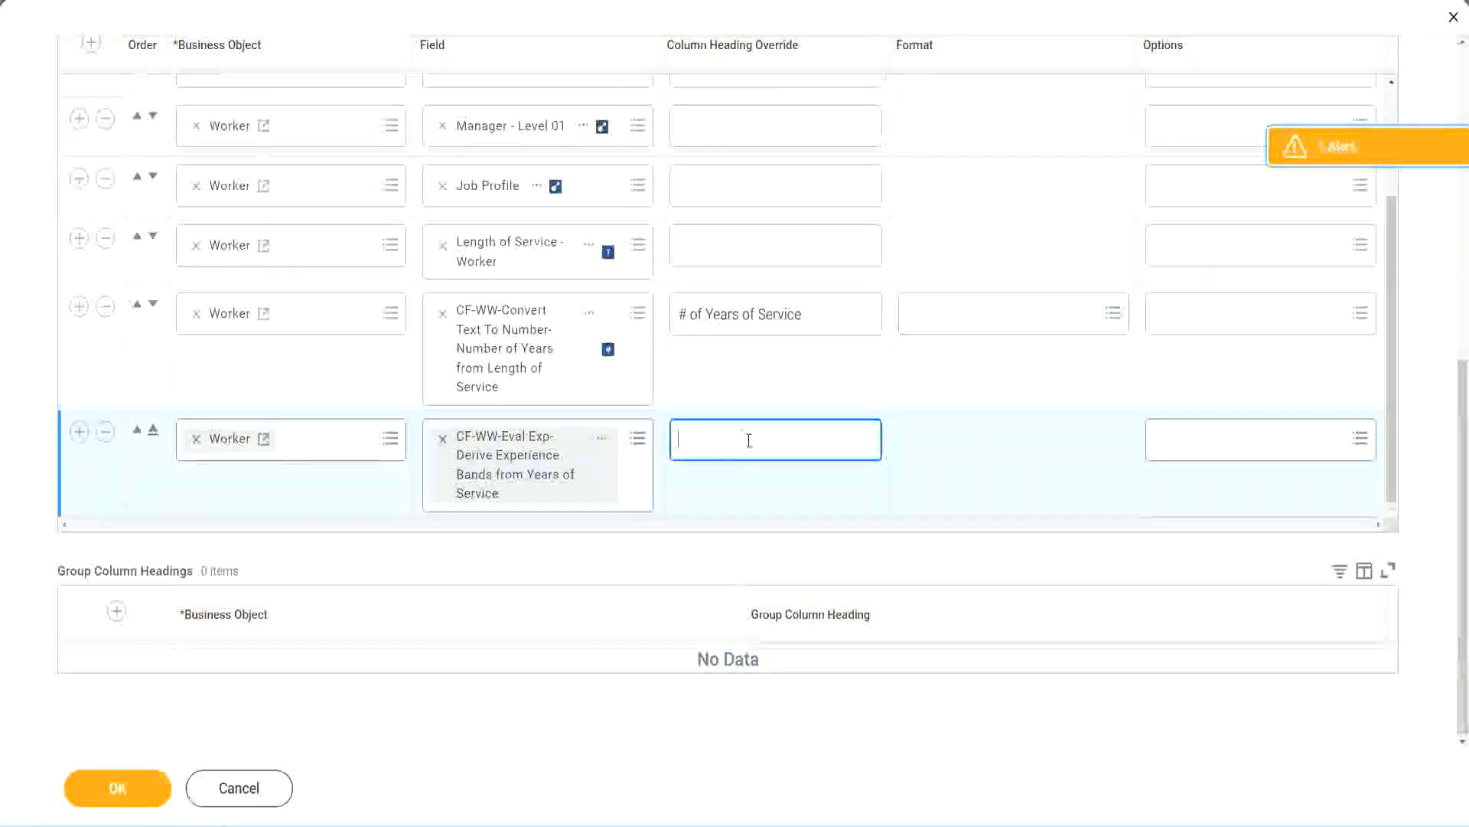
type("Experience B")
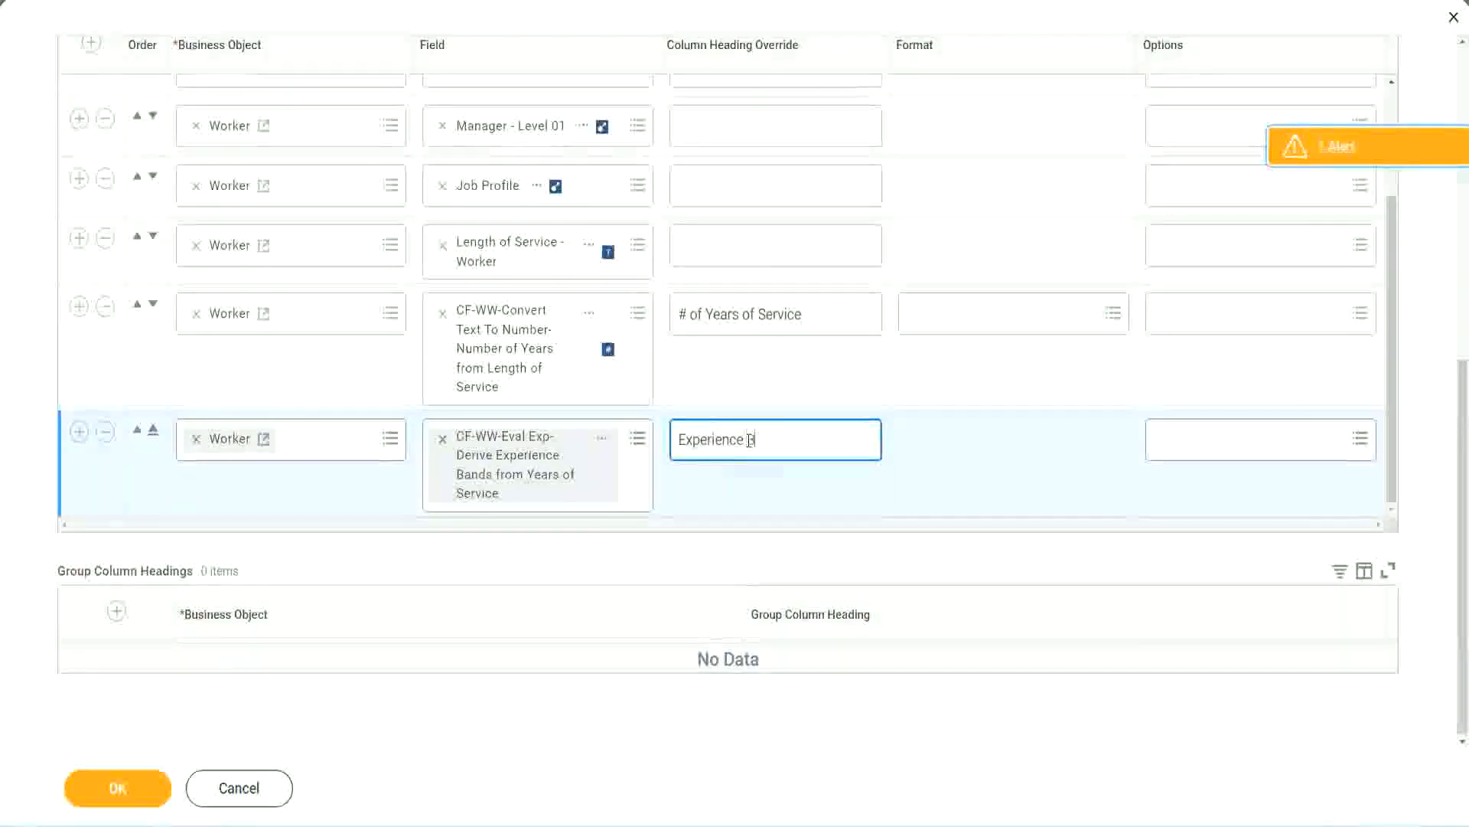
type("ands")
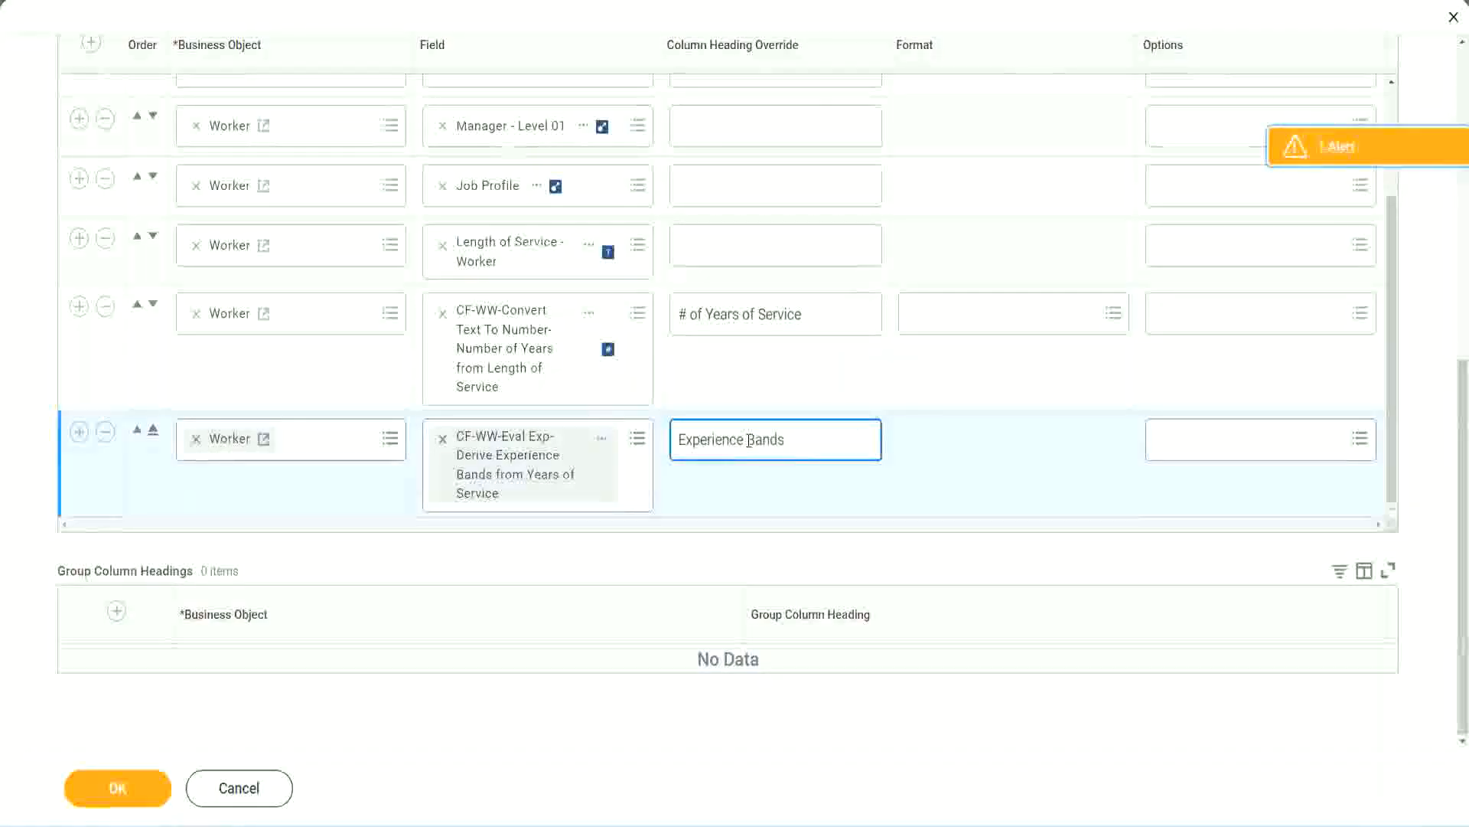
left_click(141, 792)
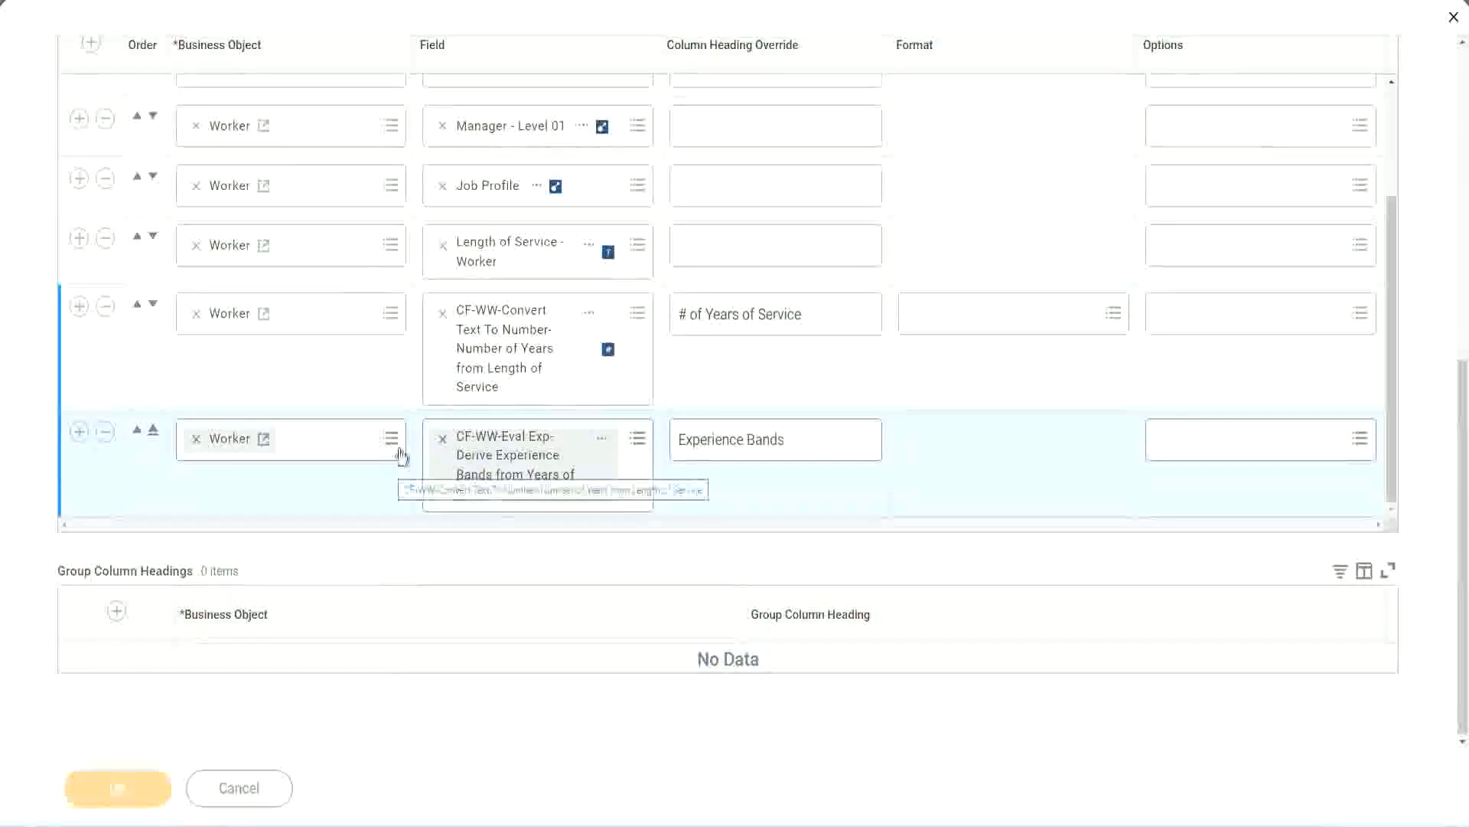
- Run the WW Employee Details report with all worker type prompts left blank
scroll(425, 548, "down", 5)
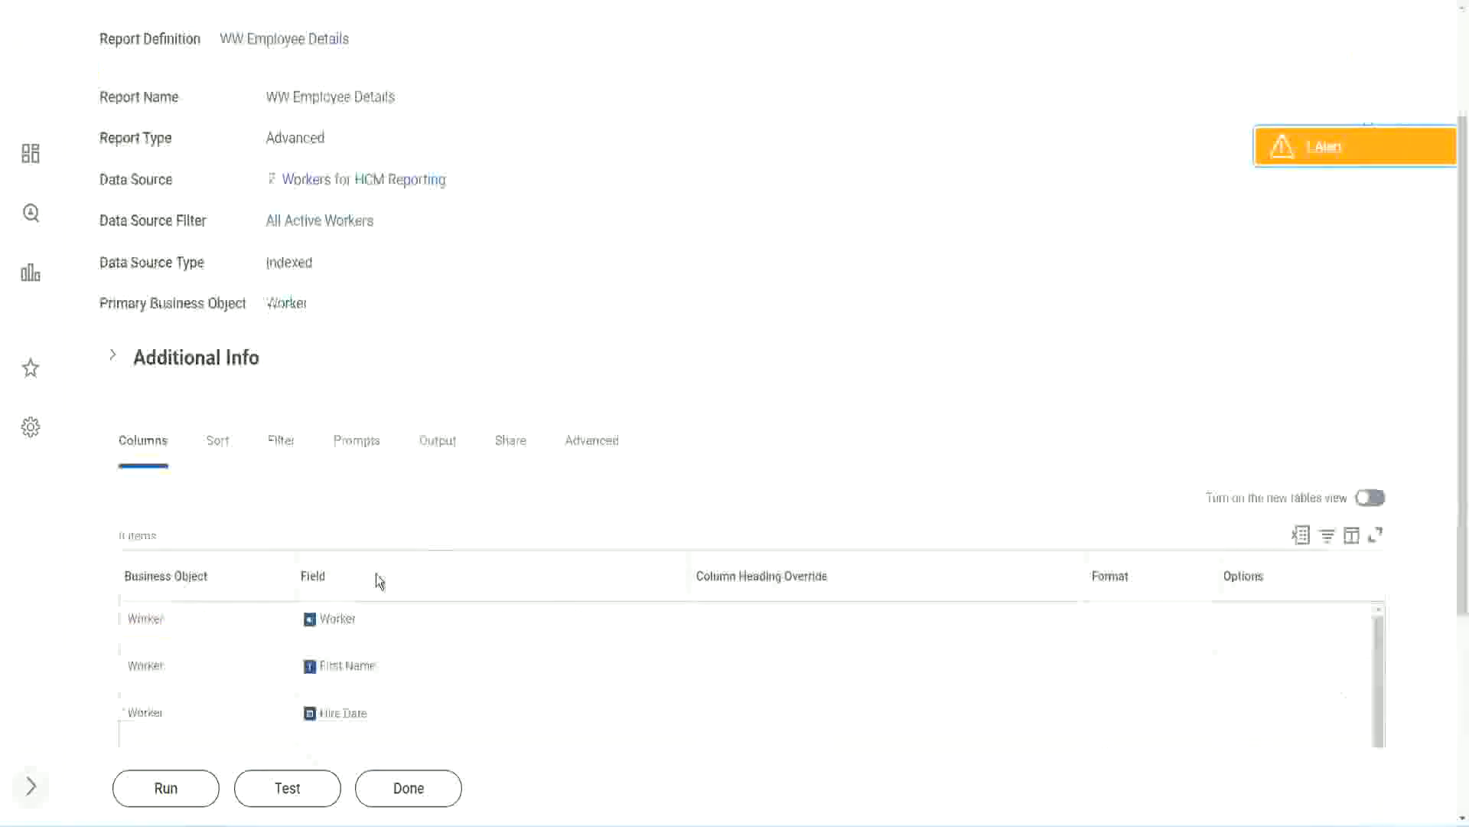
left_click(163, 789)
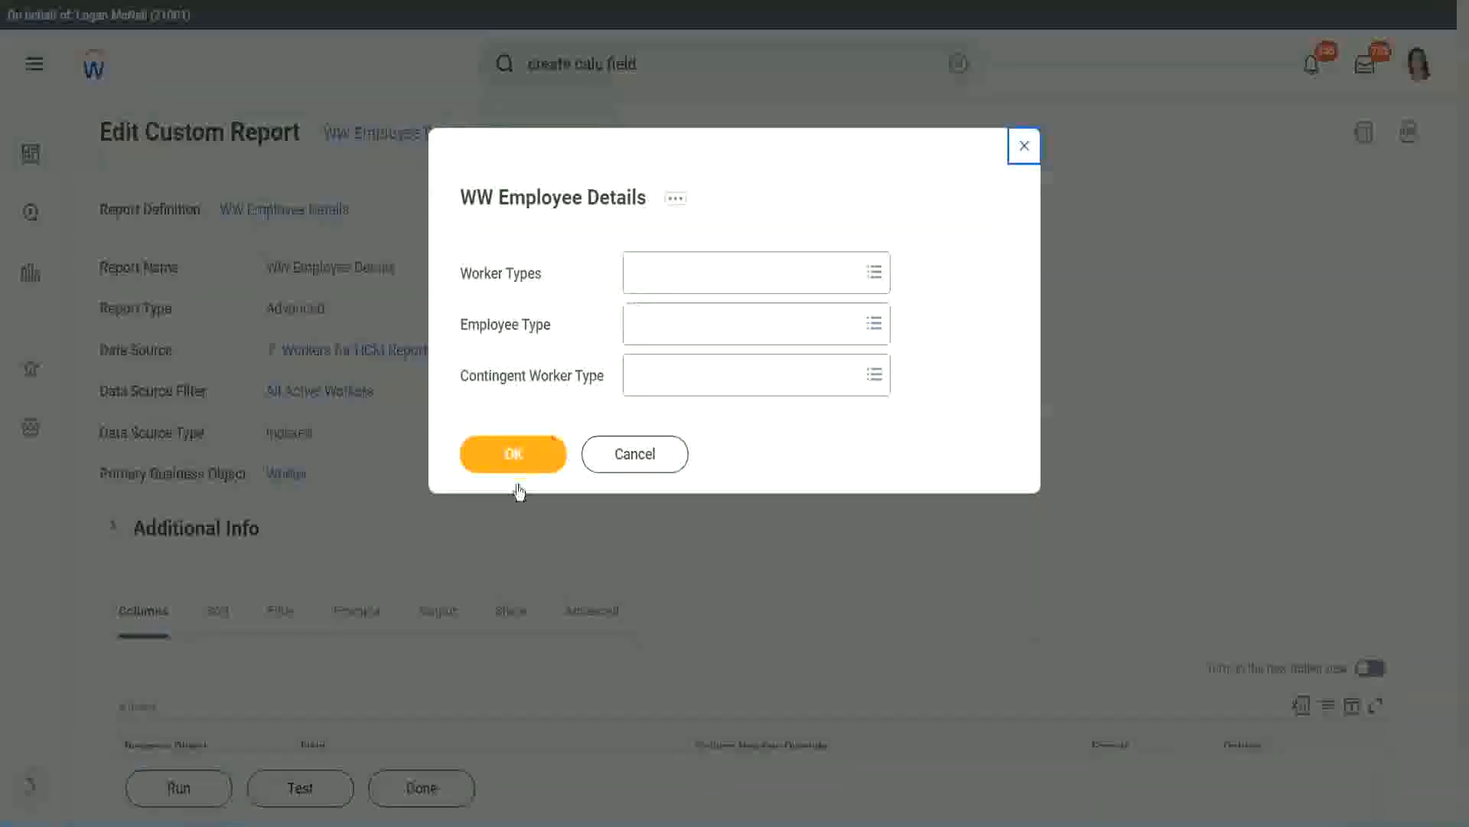
left_click(541, 447)
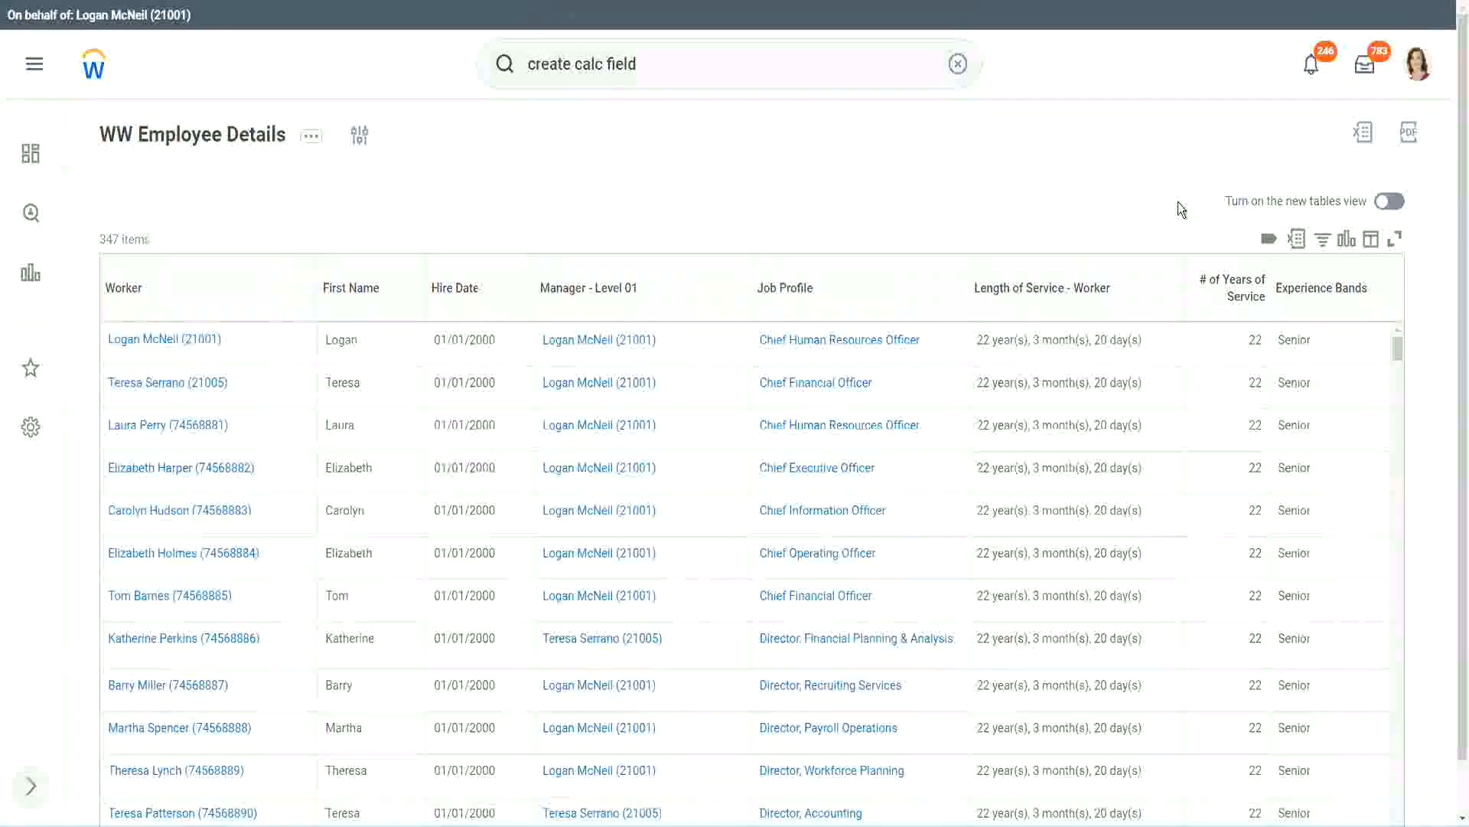
- Compare the first workers' years of service and experience band with the 16 - 30 years Senior range in the Notepad++ notes
scroll(1178, 202, "down", 1)
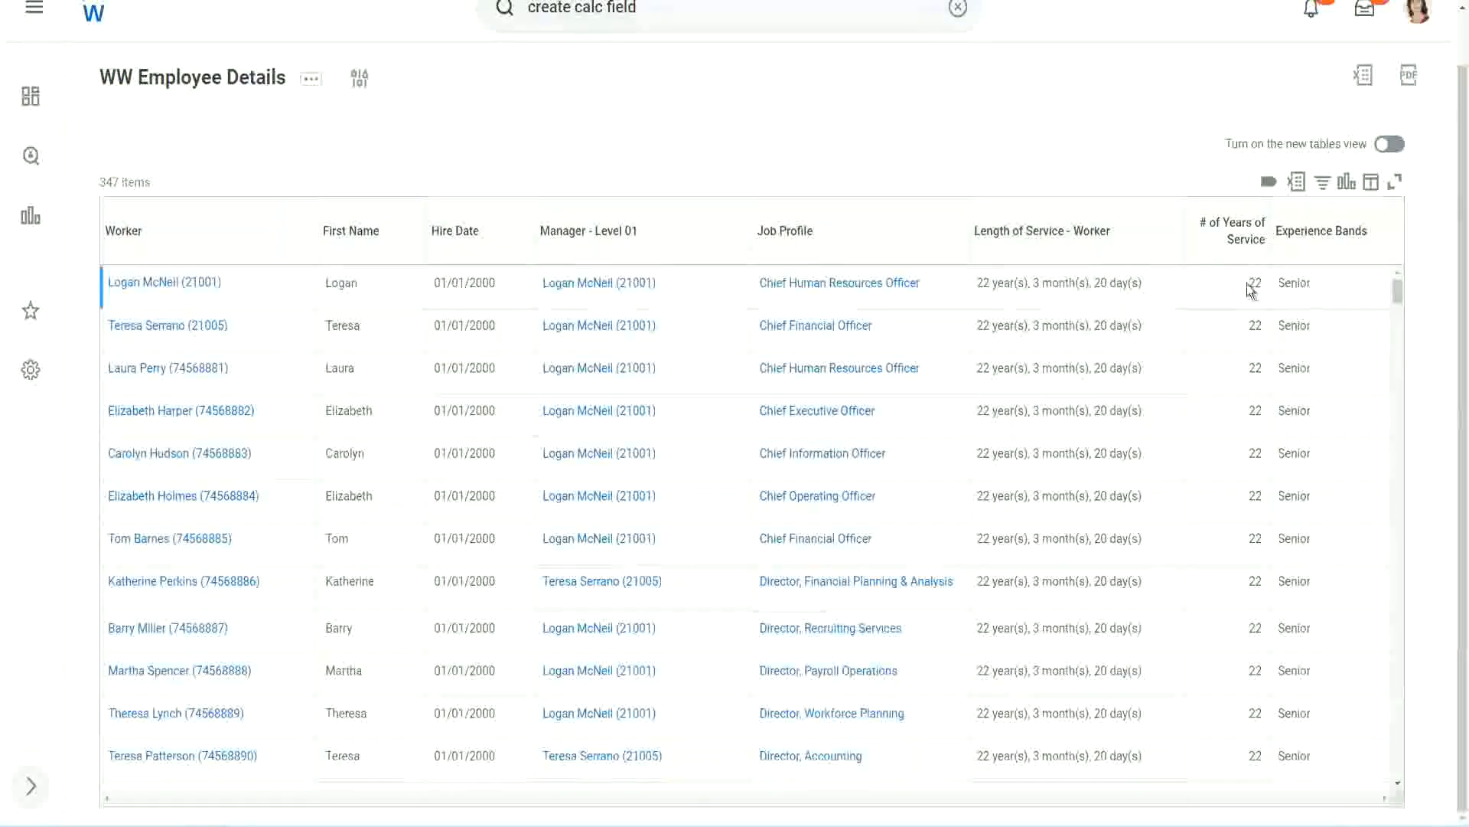
left_click_drag(1247, 284, 1264, 282)
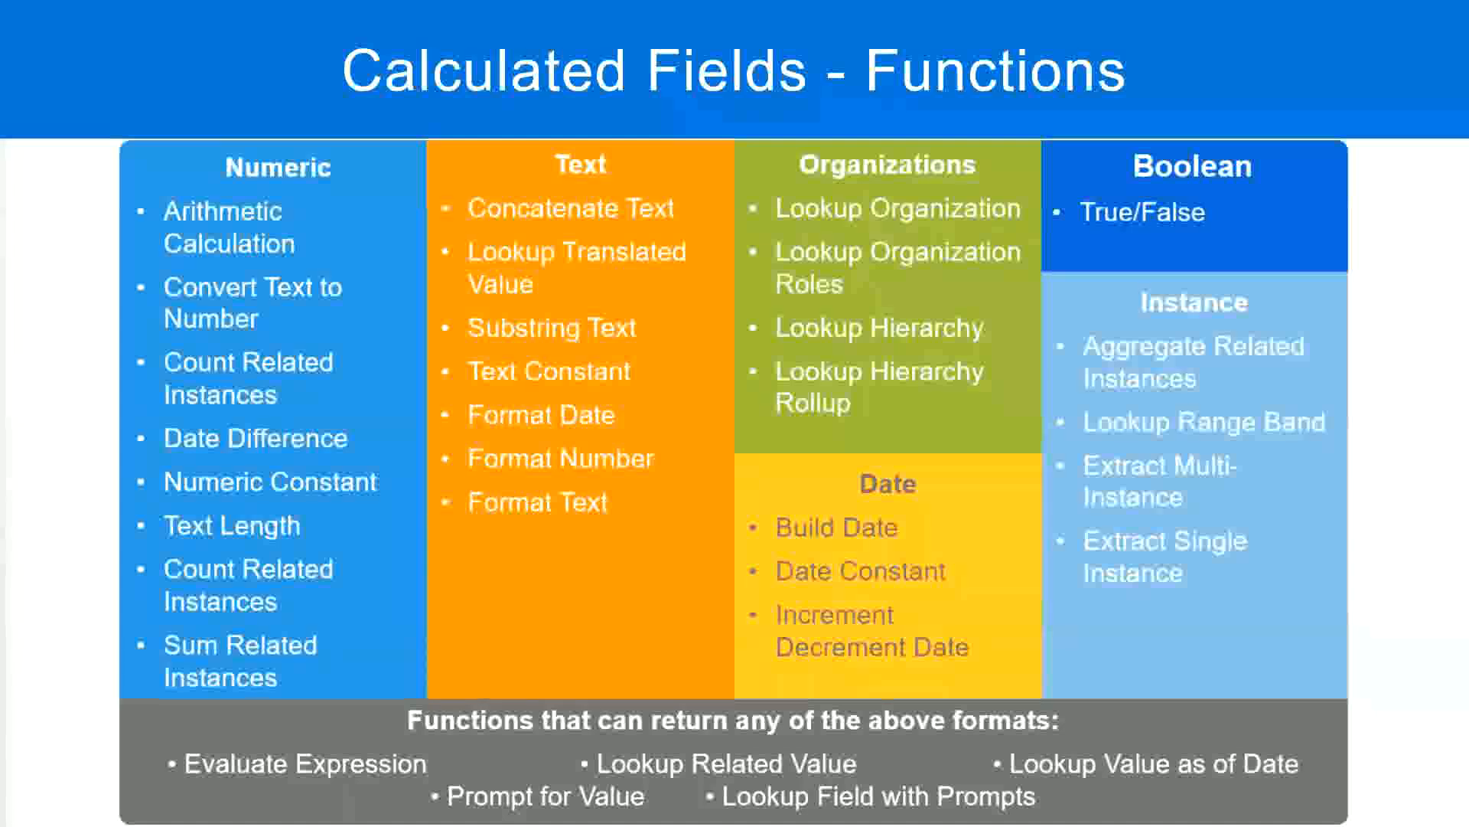
key("alt+Tab")
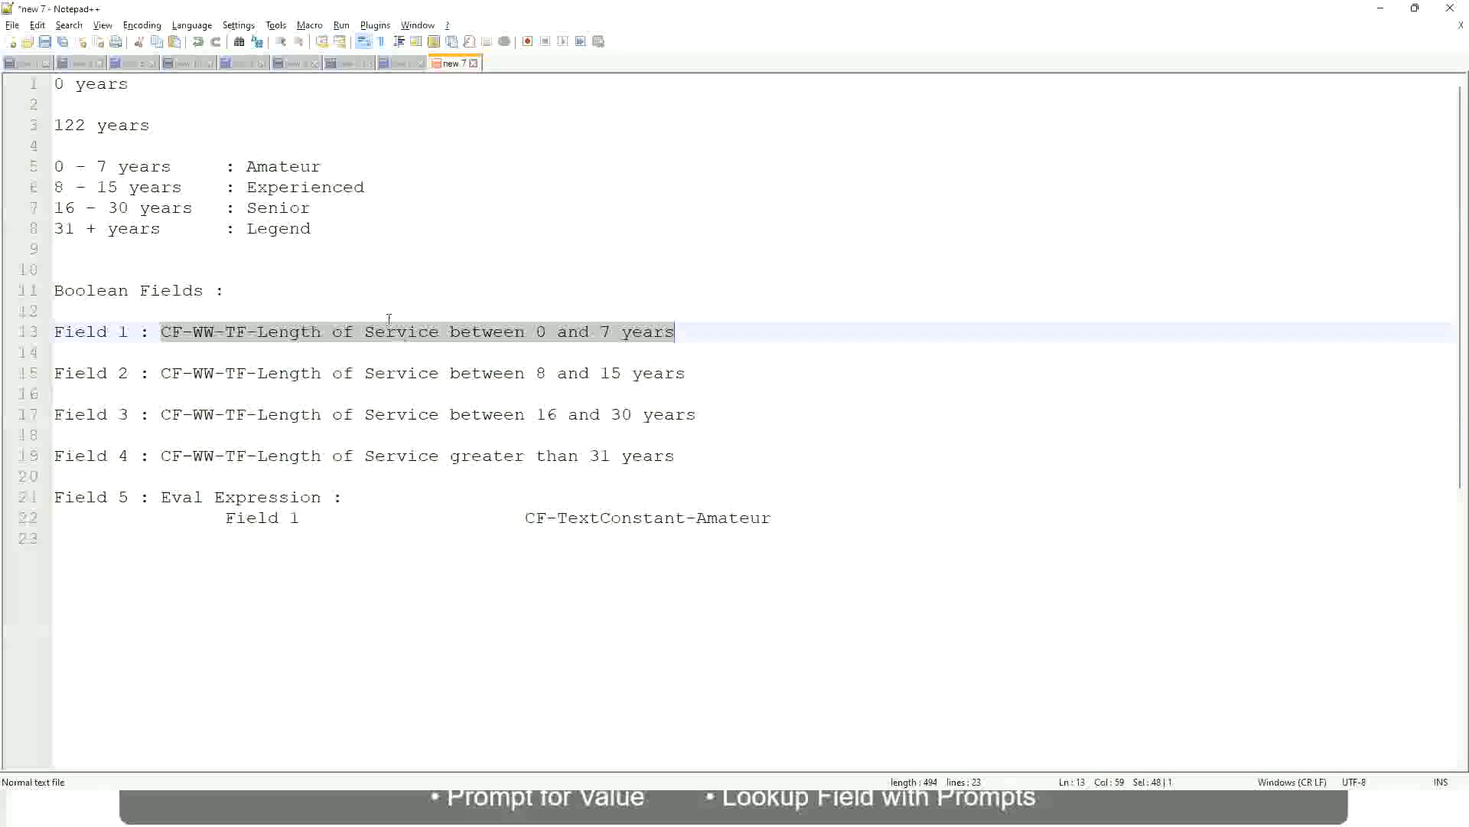
left_click(206, 268)
left_click(247, 207)
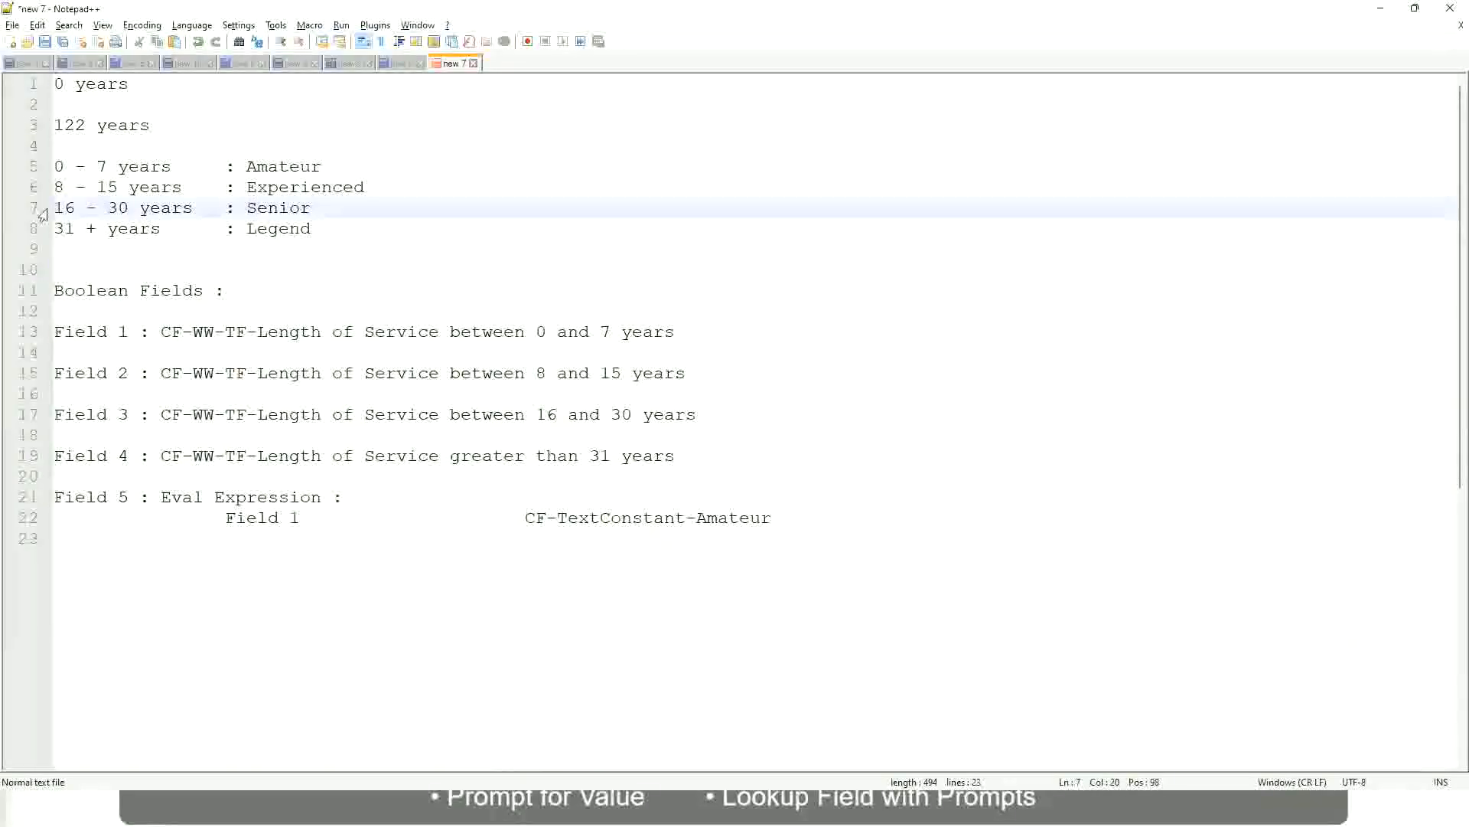
left_click_drag(54, 210, 140, 212)
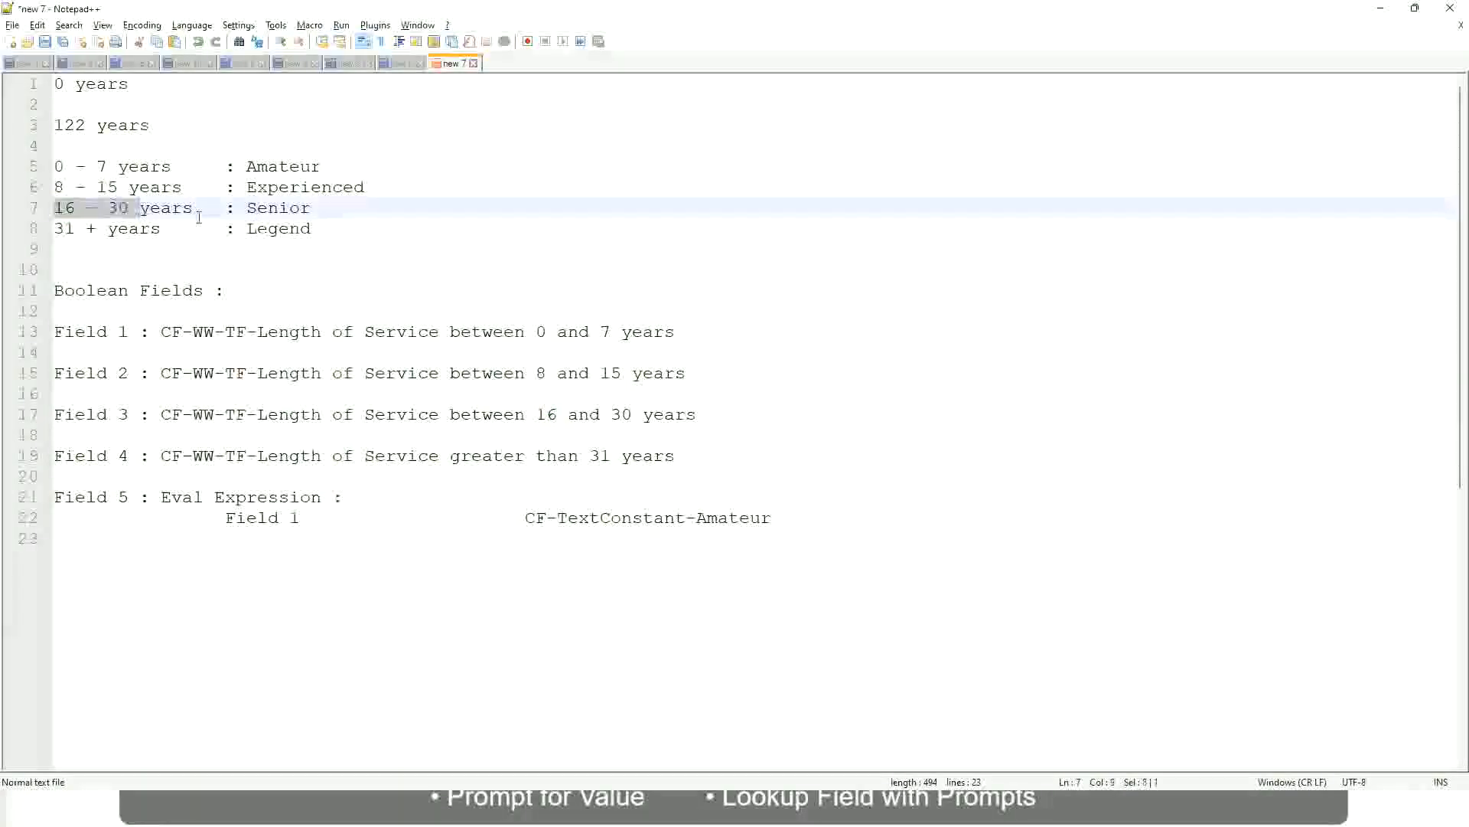
double_click(271, 211)
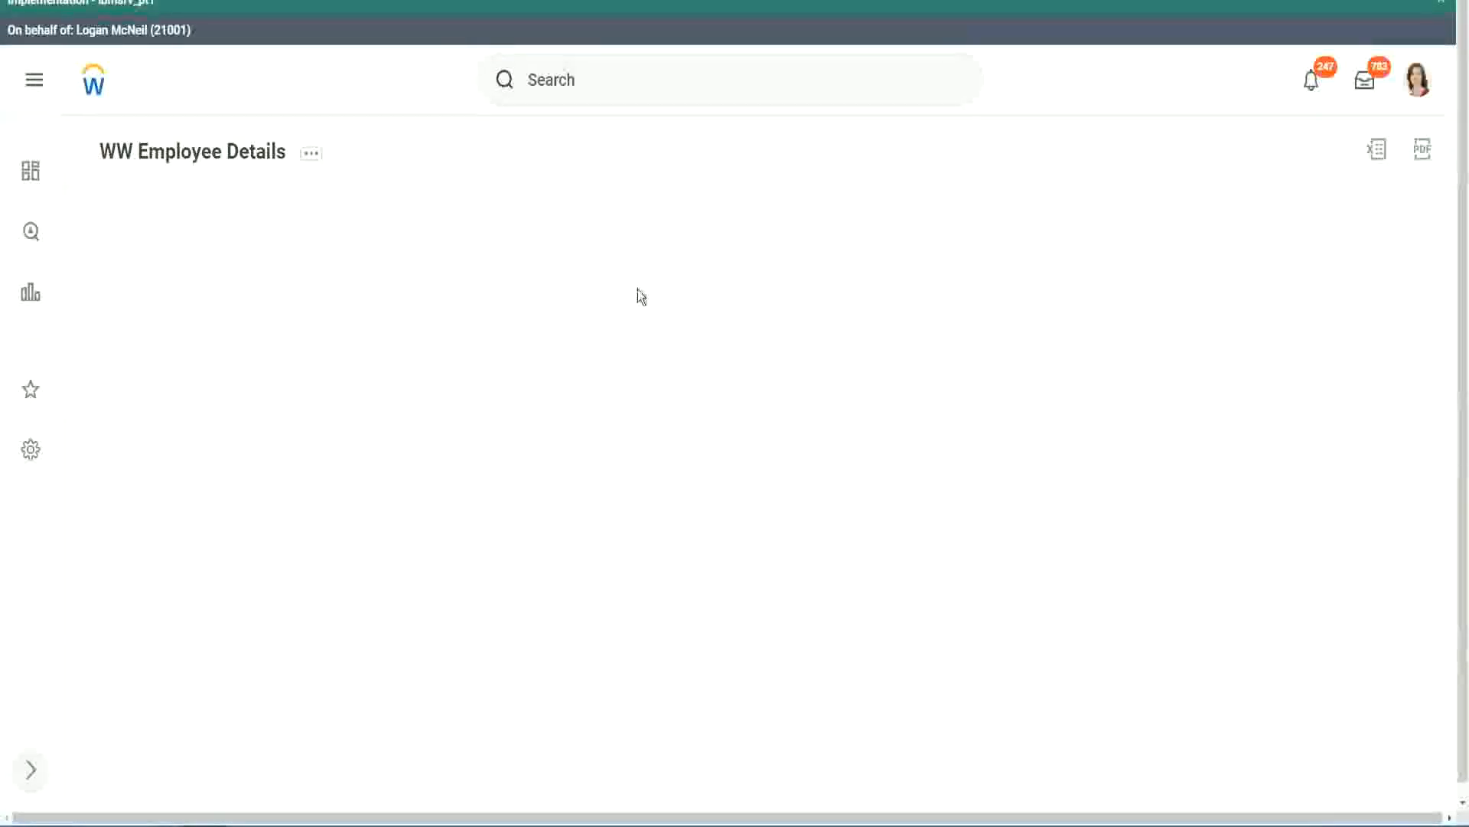
- Review the WW Employee Details rows, comparing each worker's number of years of service with the Experience Bands value
scroll(1268, 463, "down", 2)
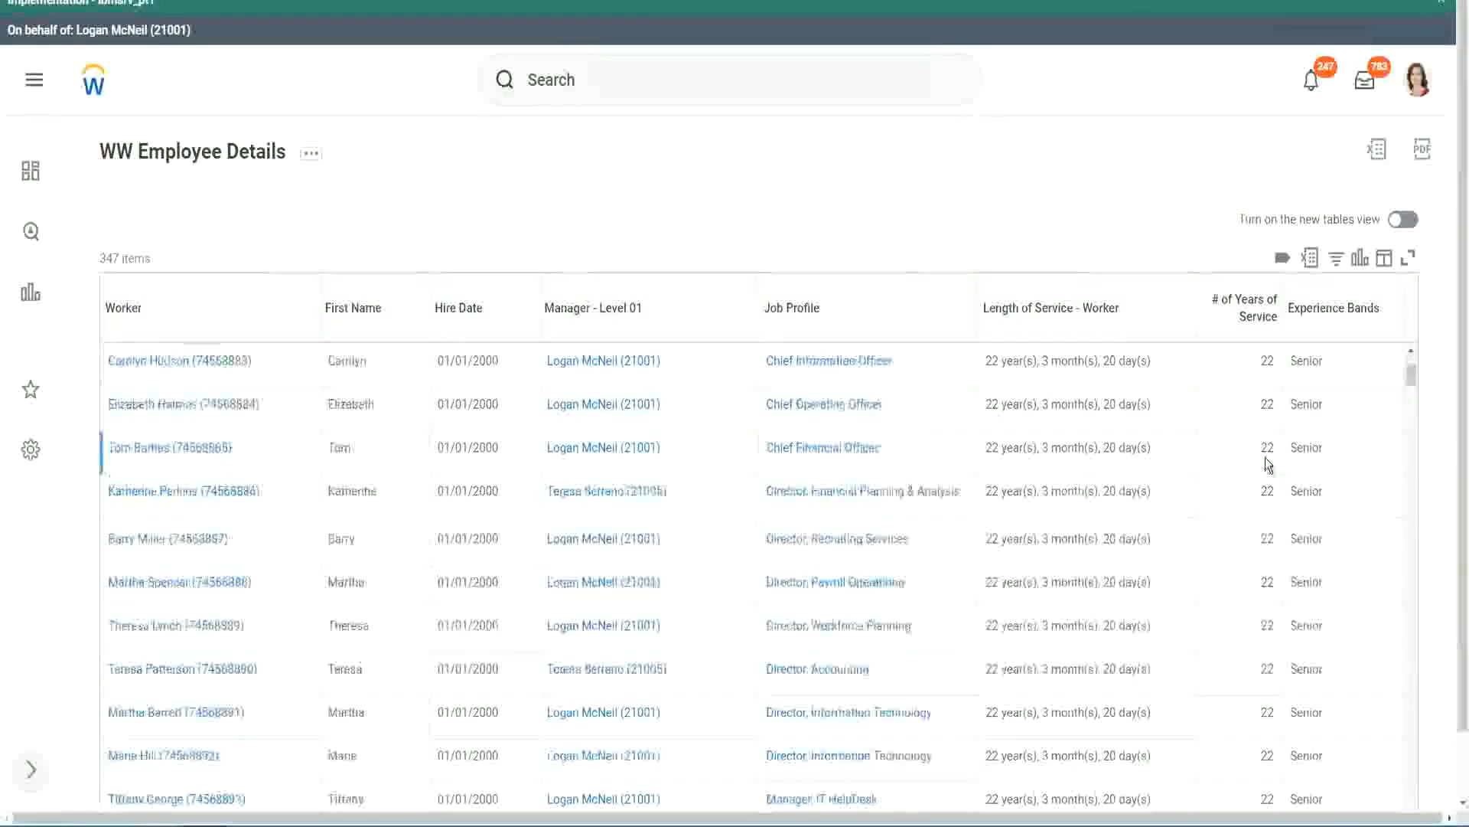
scroll(1268, 463, "down", 5)
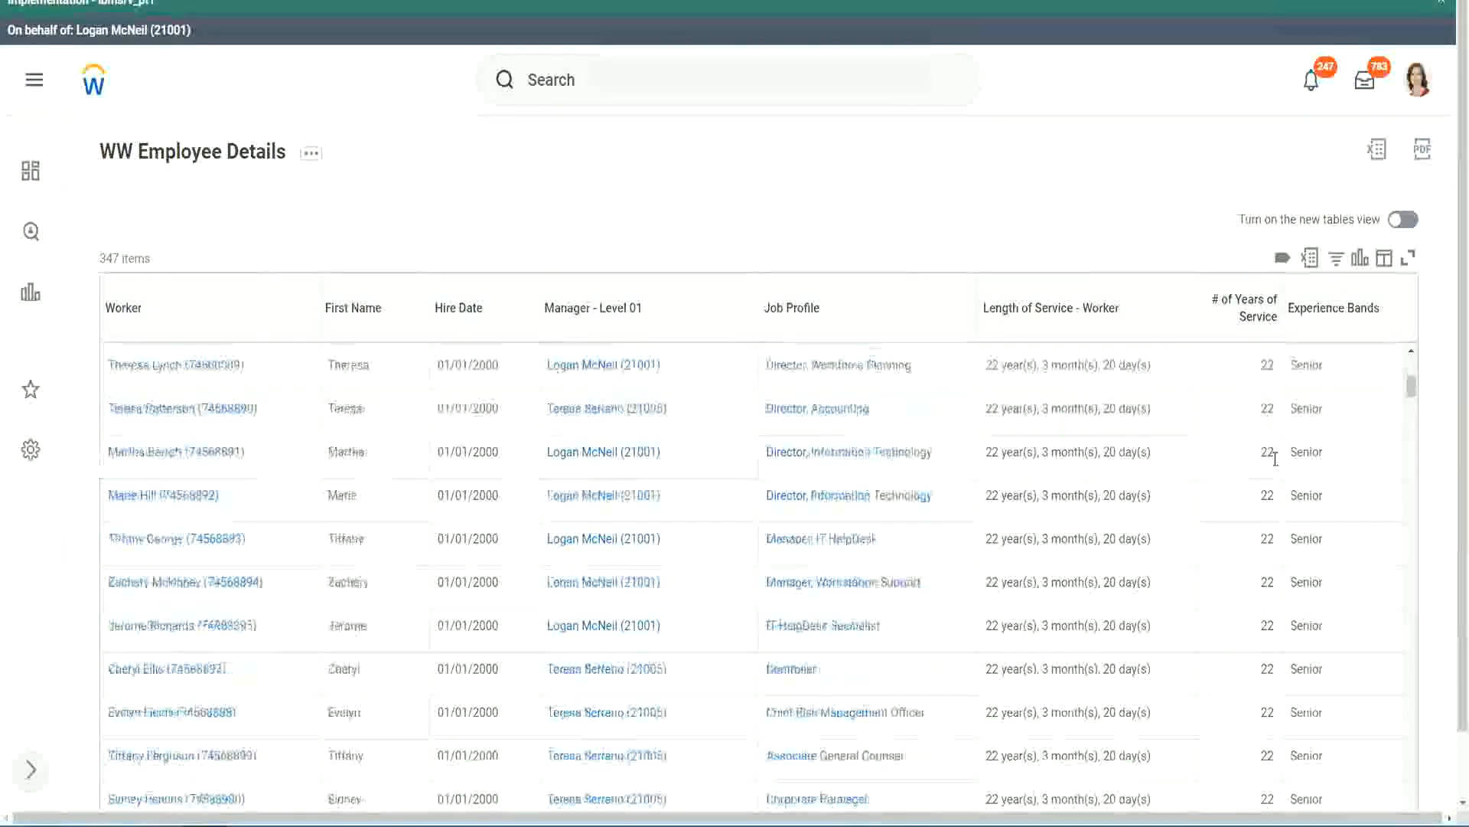
scroll(1279, 507, "down", 5)
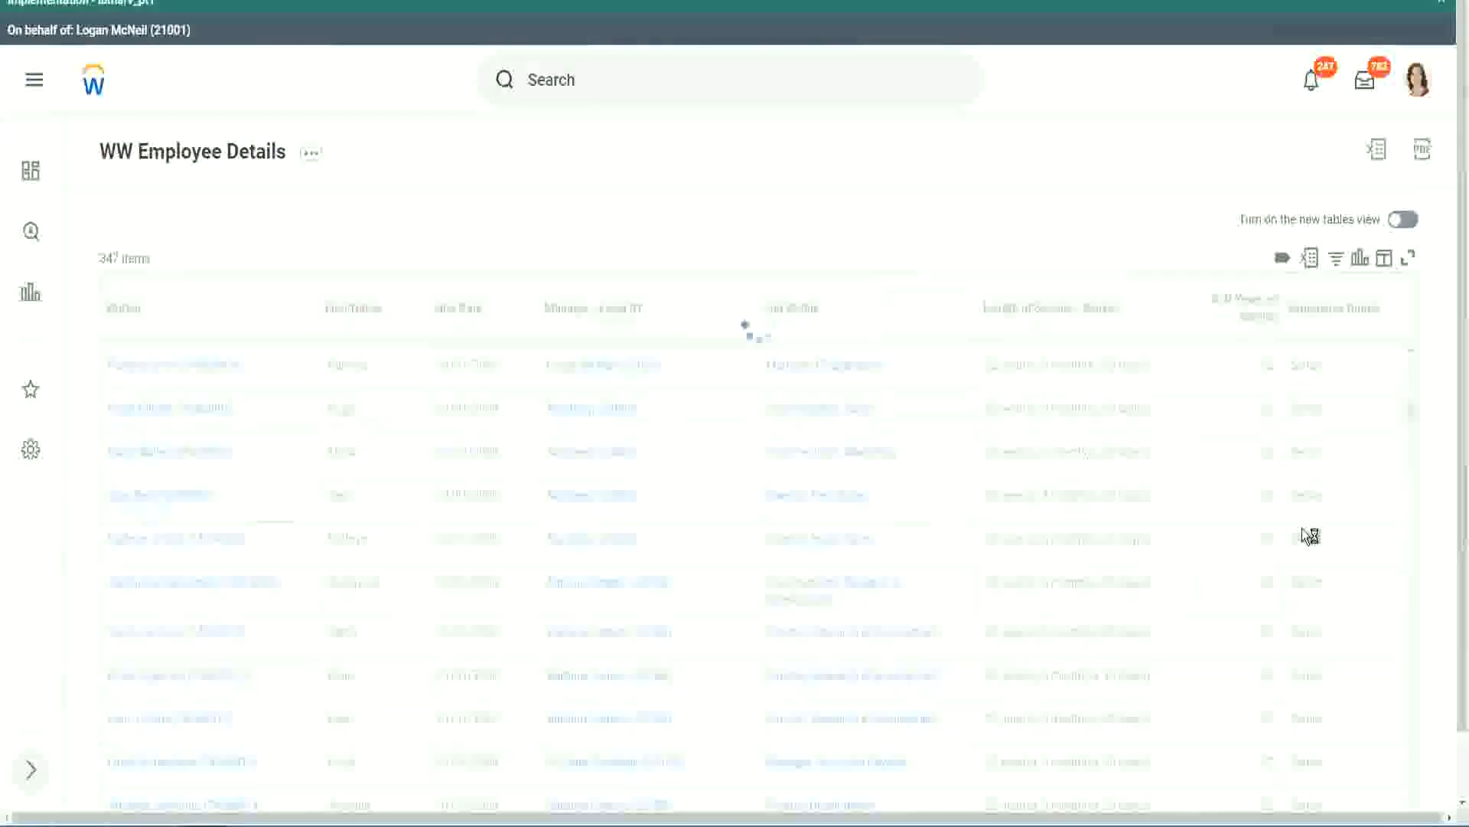
scroll(1302, 528, "down", 1)
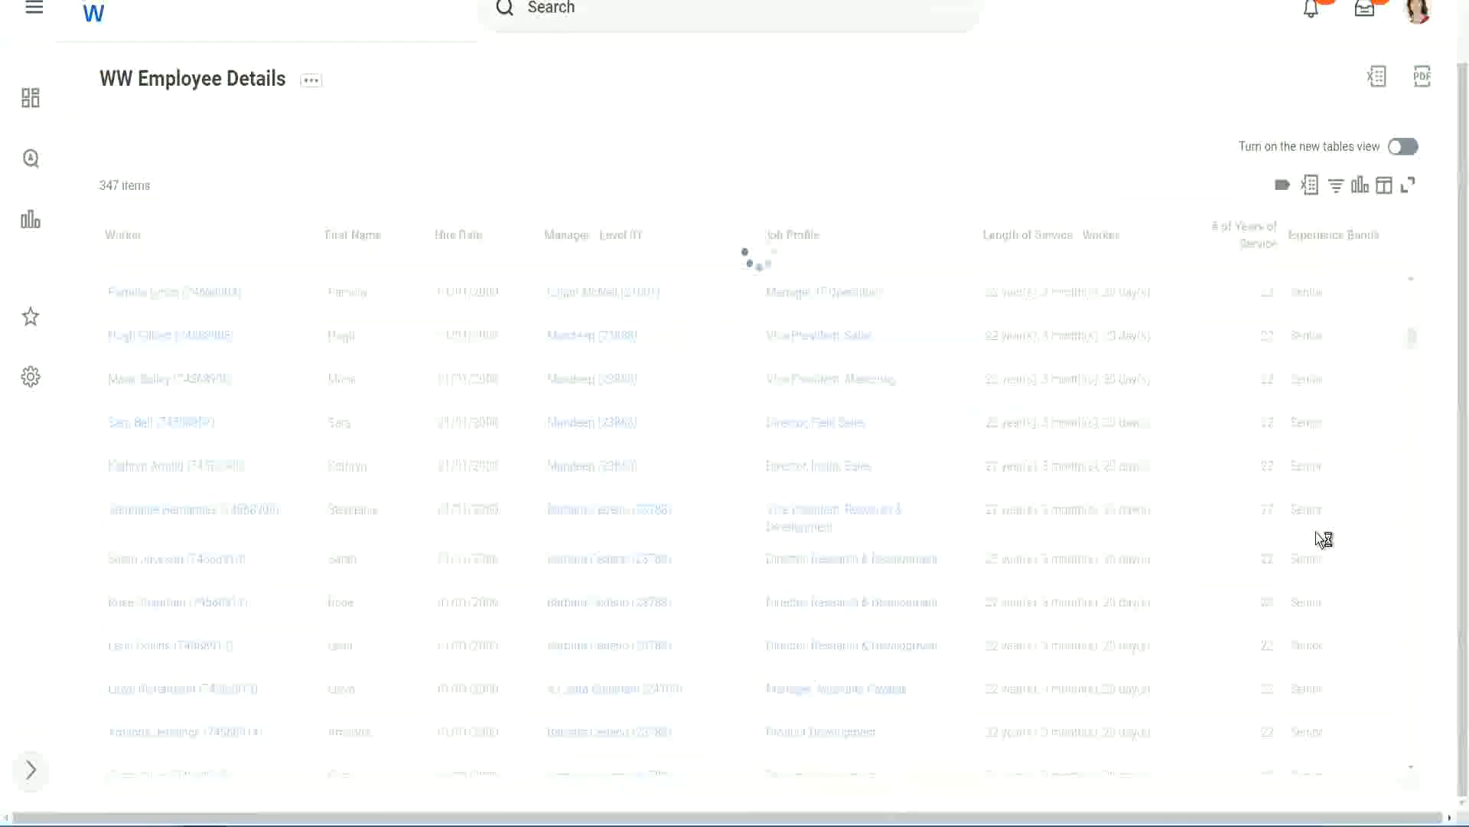
scroll(1361, 430, "down", 5)
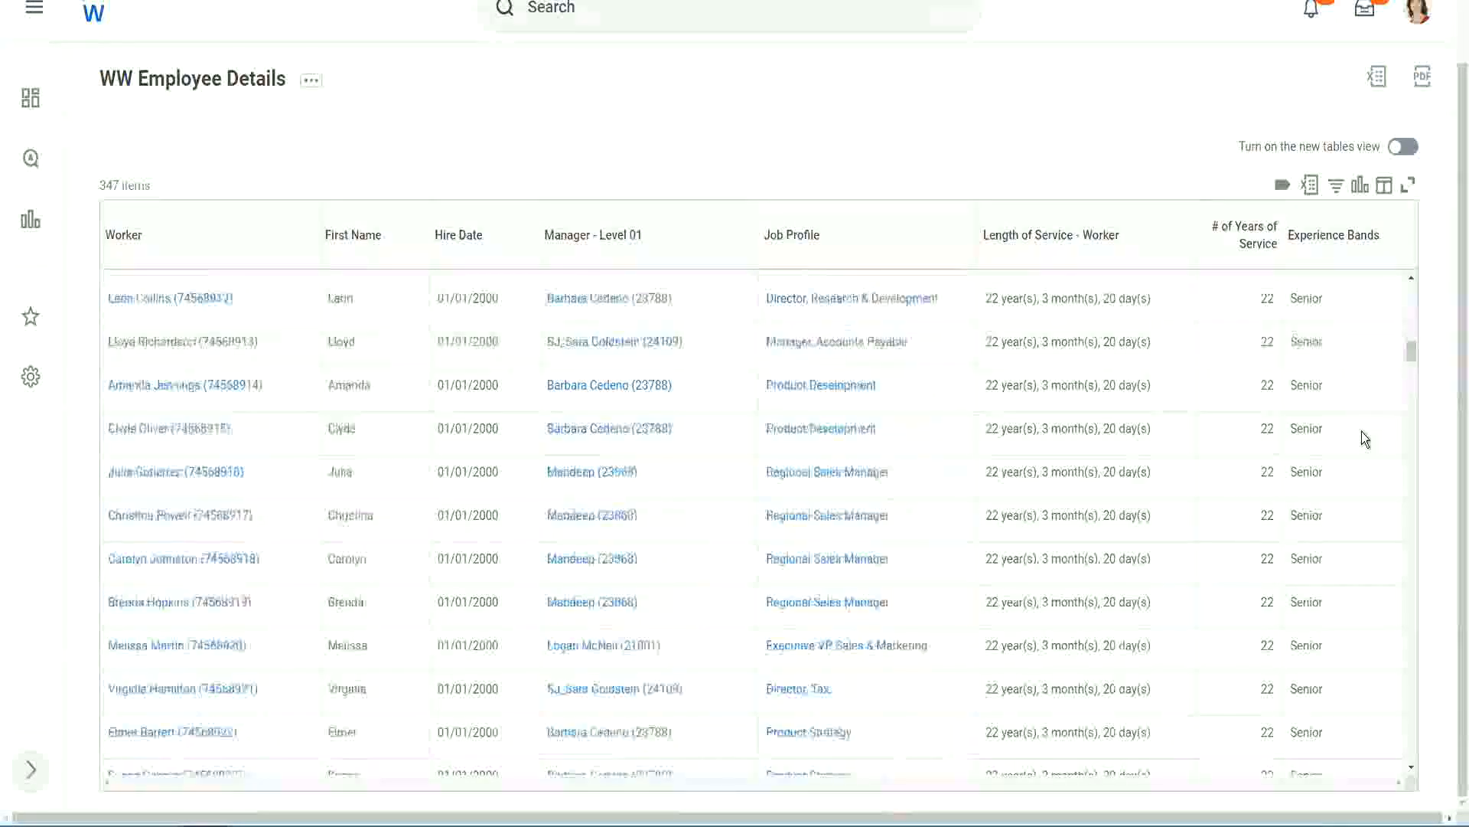
scroll(1363, 438, "down", 3)
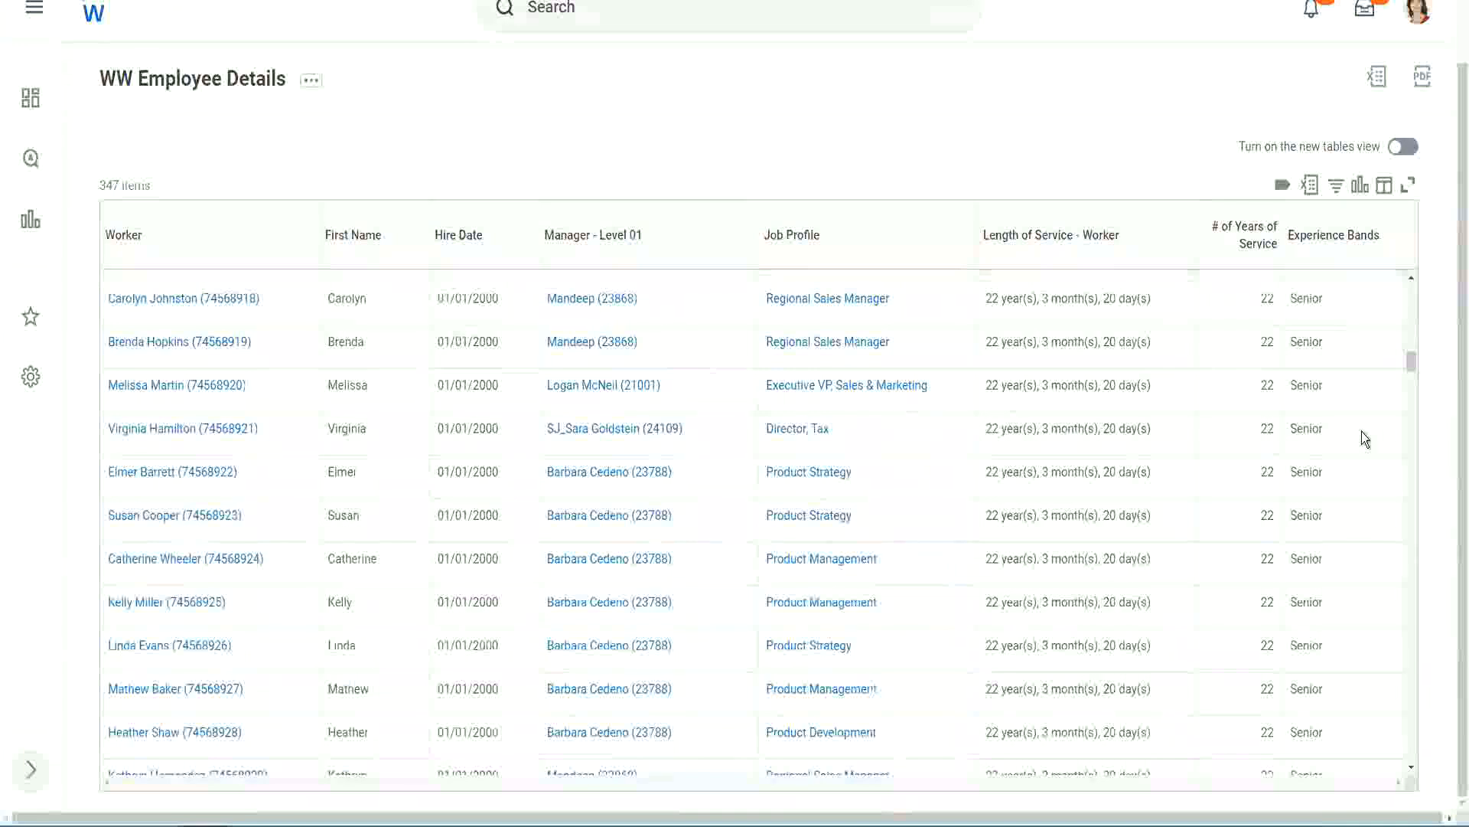
scroll(1362, 431, "down", 15)
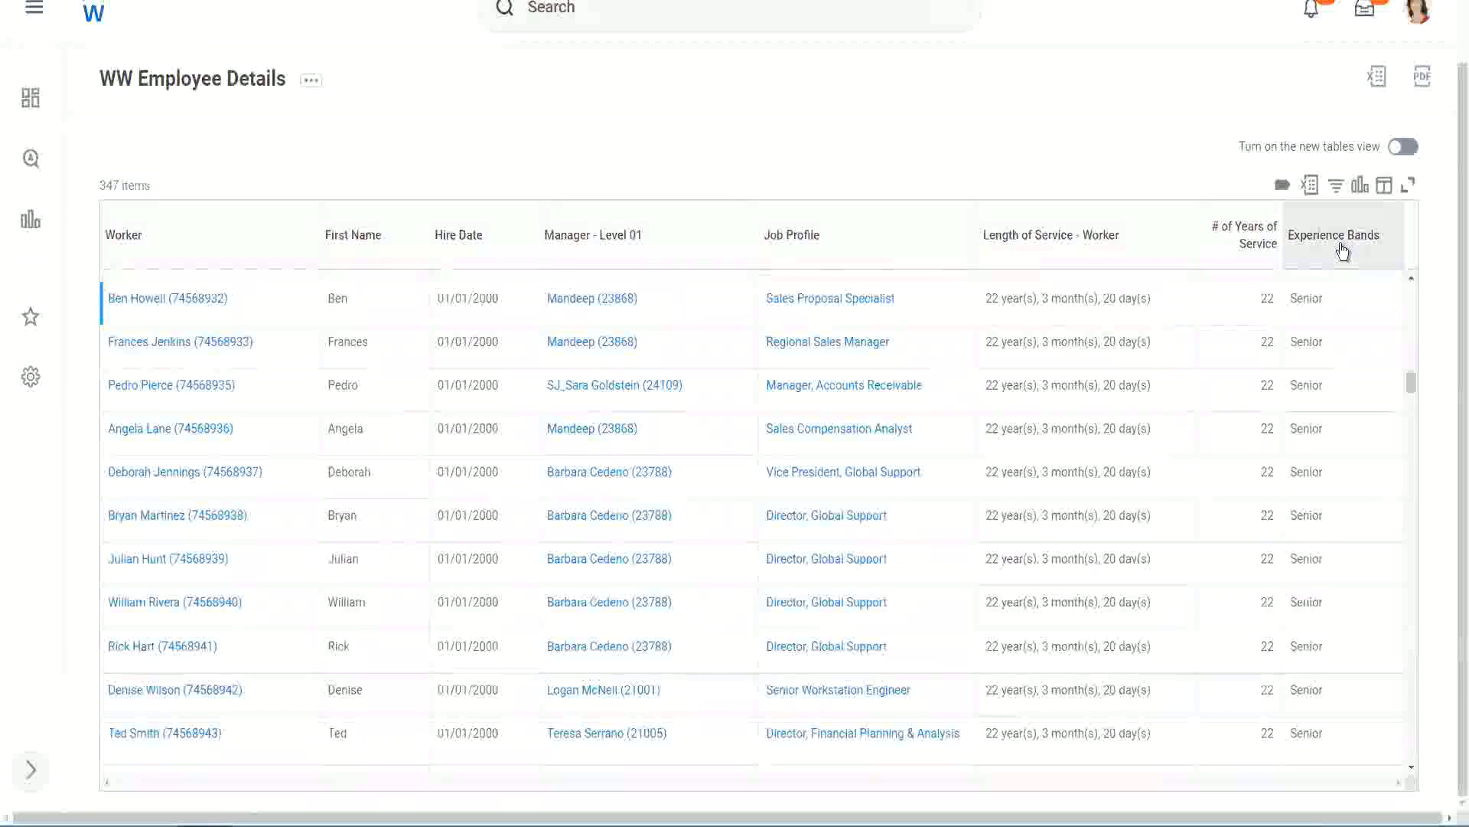
- Filter the Experience Bands column to values containing Amateur
left_click(1339, 247)
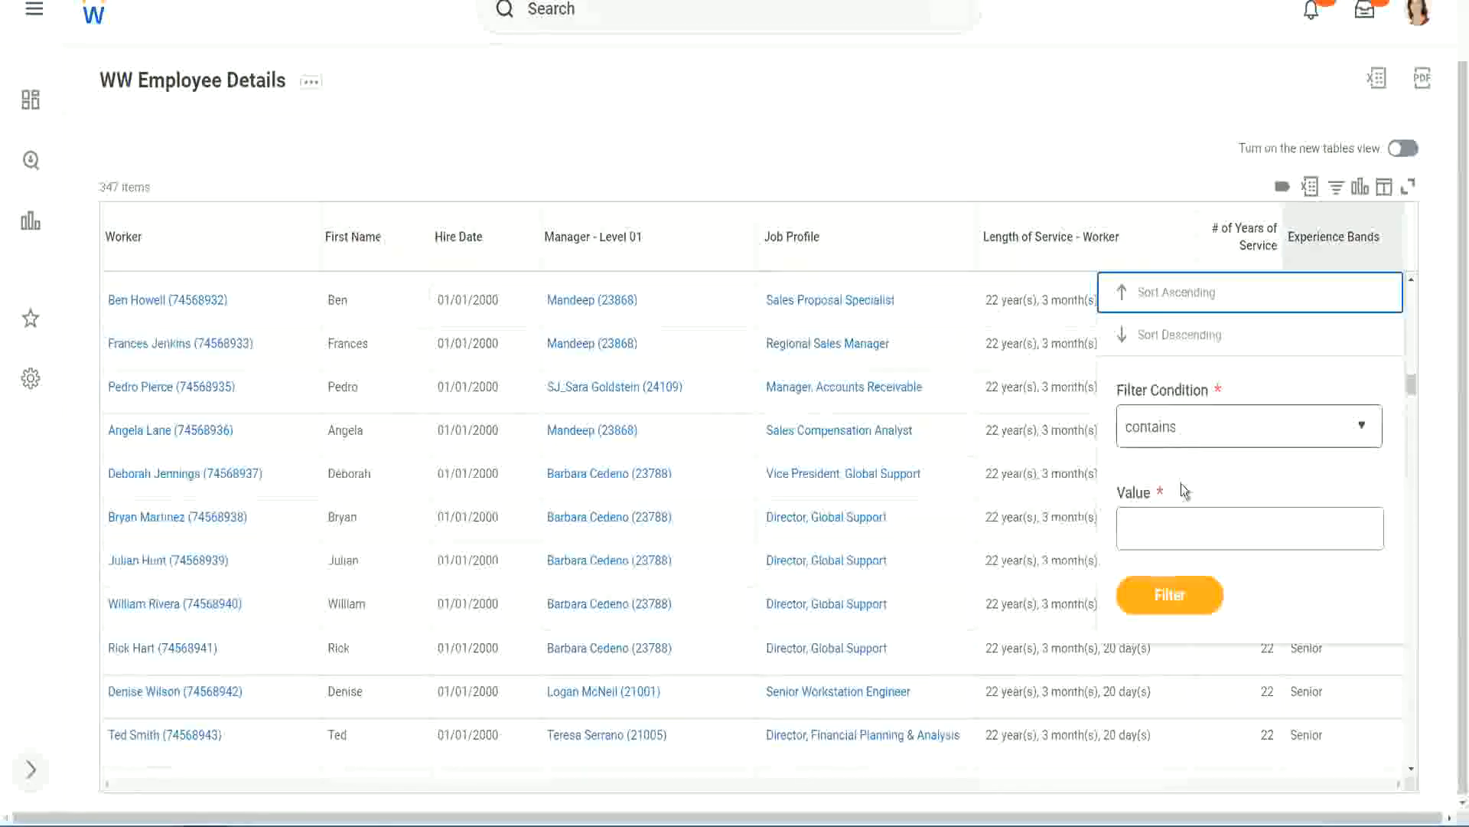
left_click(1164, 517)
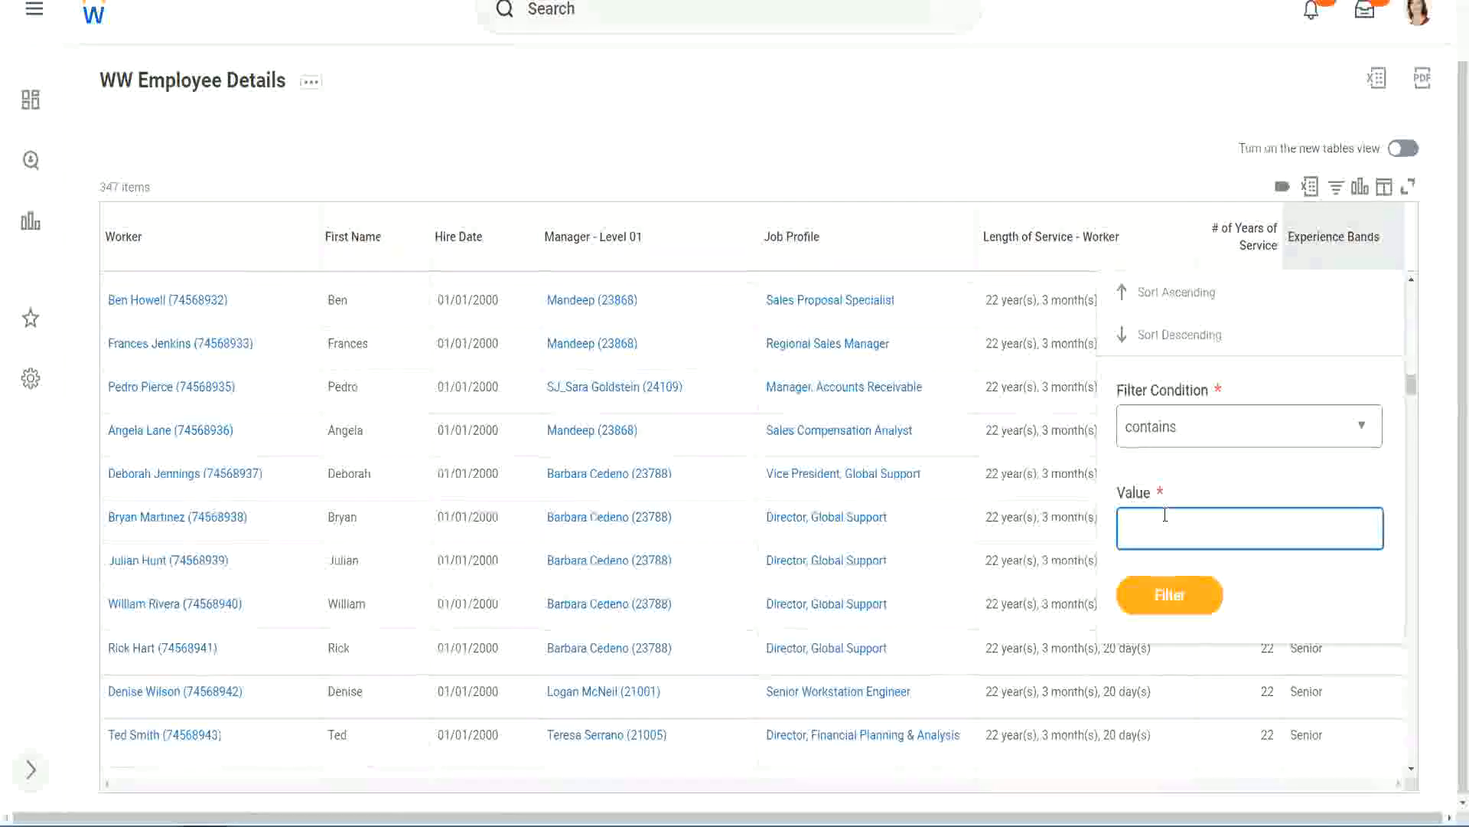
type("Amate")
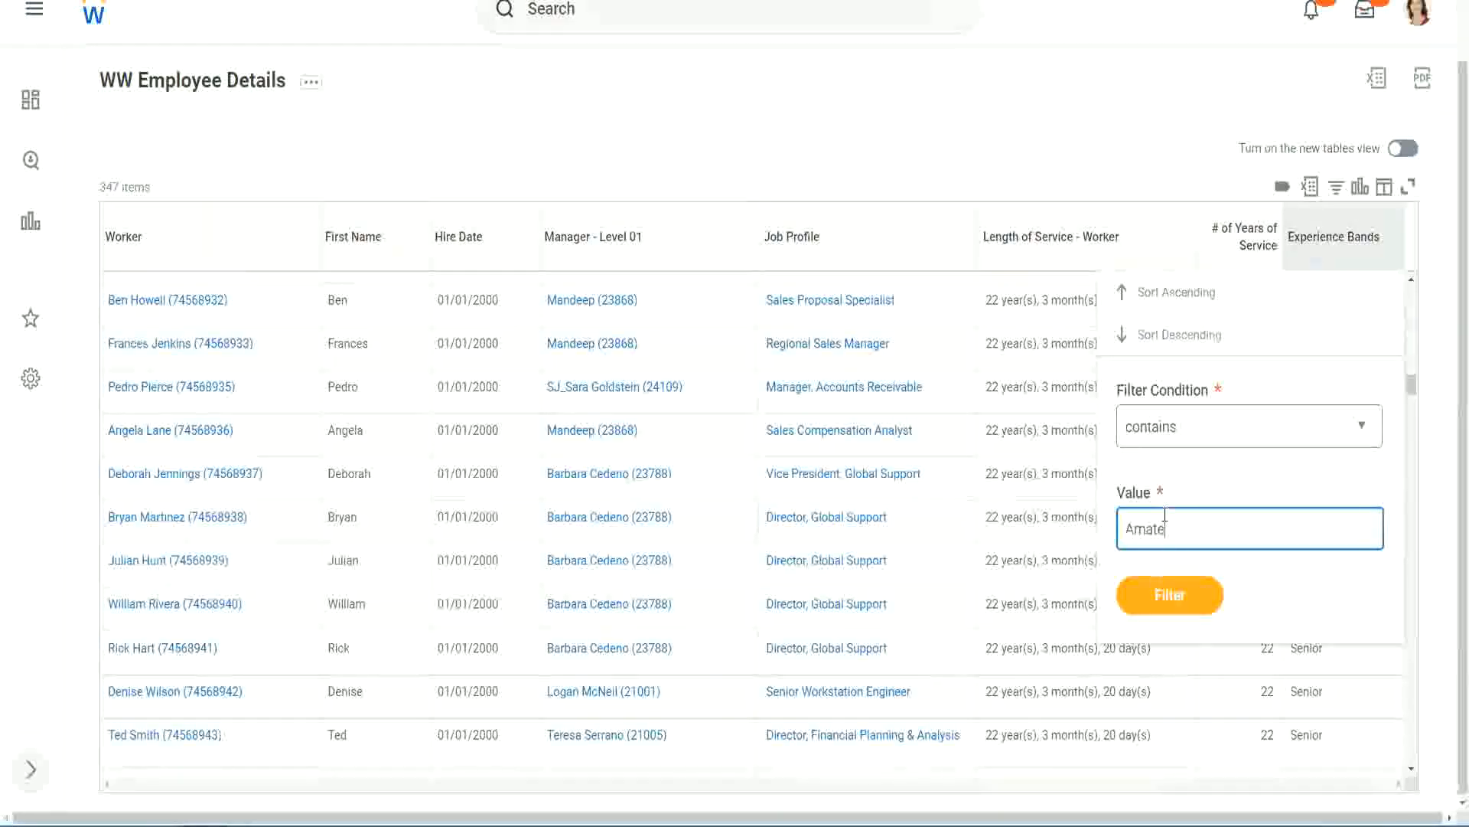
type("ur")
left_click(1159, 600)
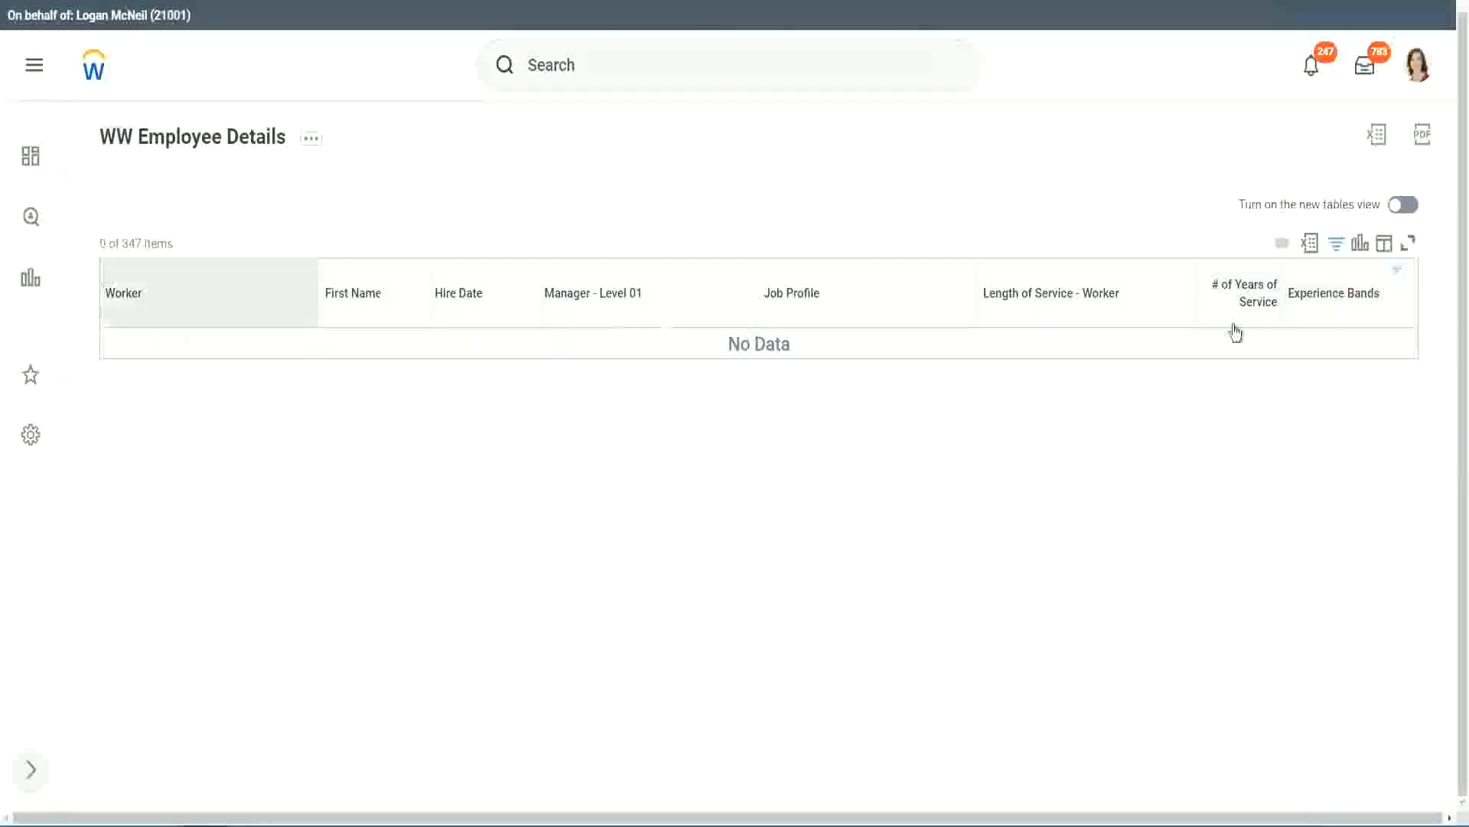
- Change the Experience Bands filter value to Legend and check the listed workers' hire dates and years of service against that band
left_click(1329, 298)
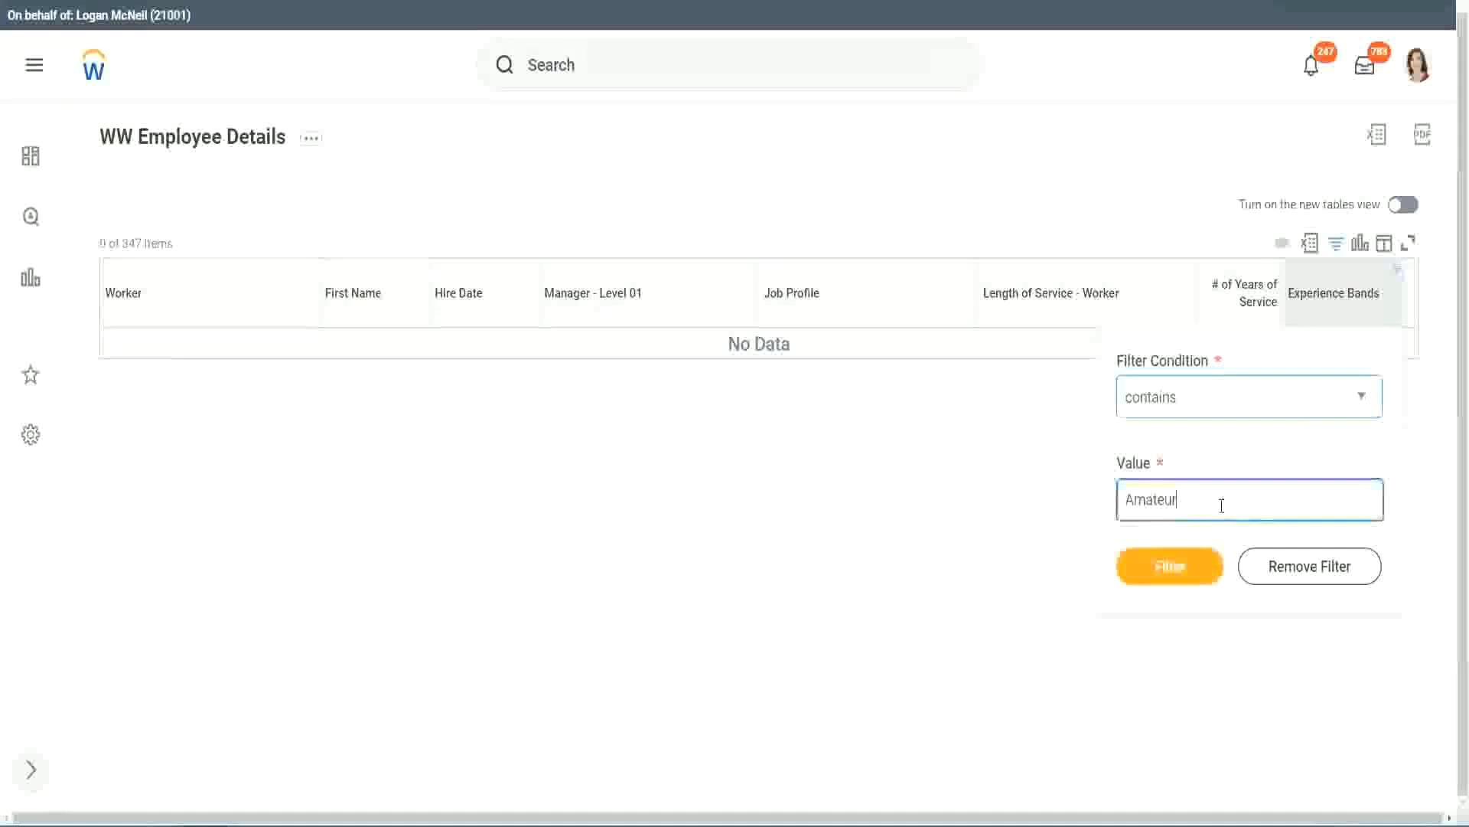
left_click_drag(1081, 505, 1050, 503)
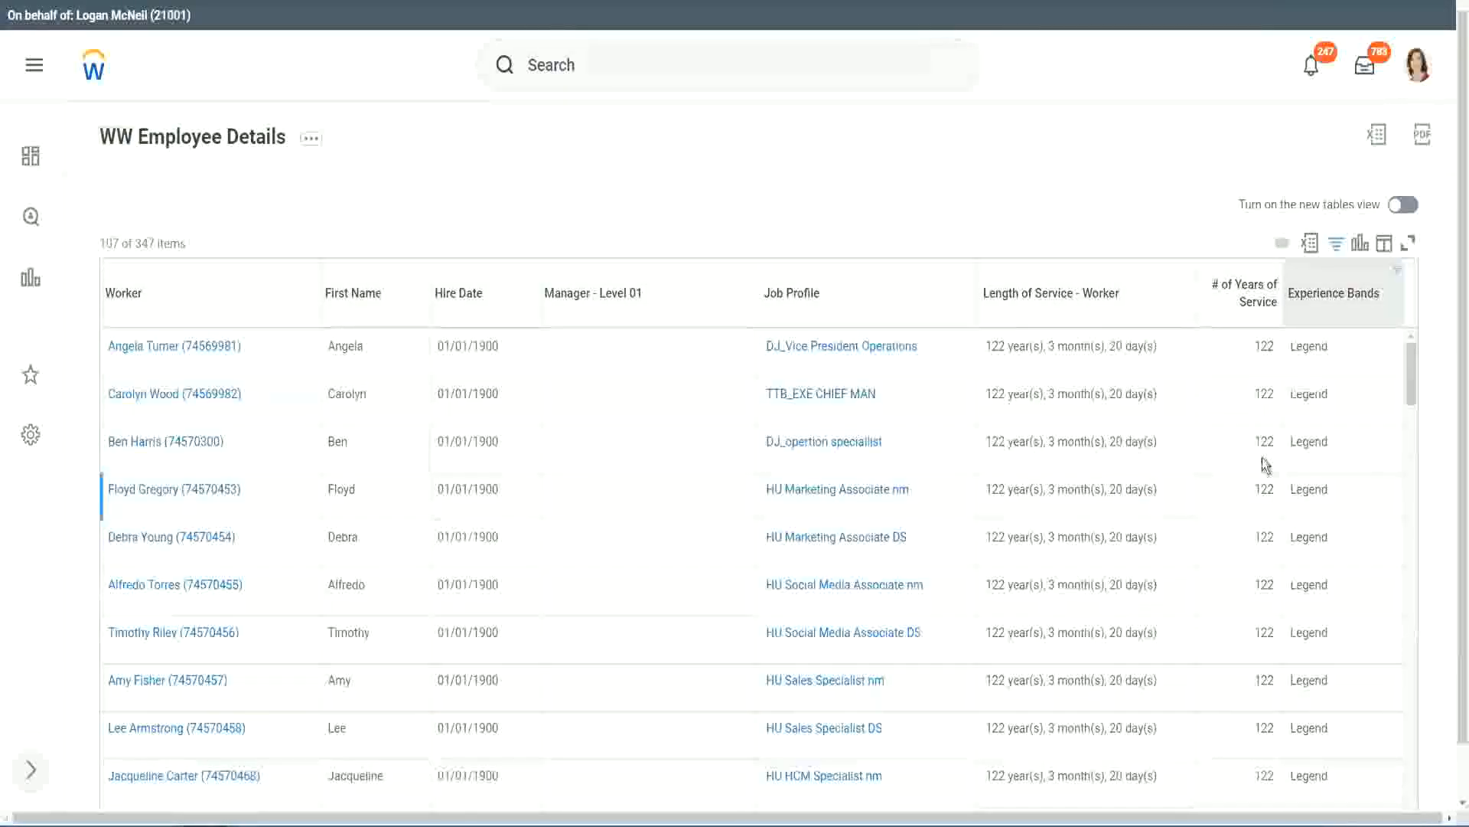
scroll(1263, 459, "down", 10)
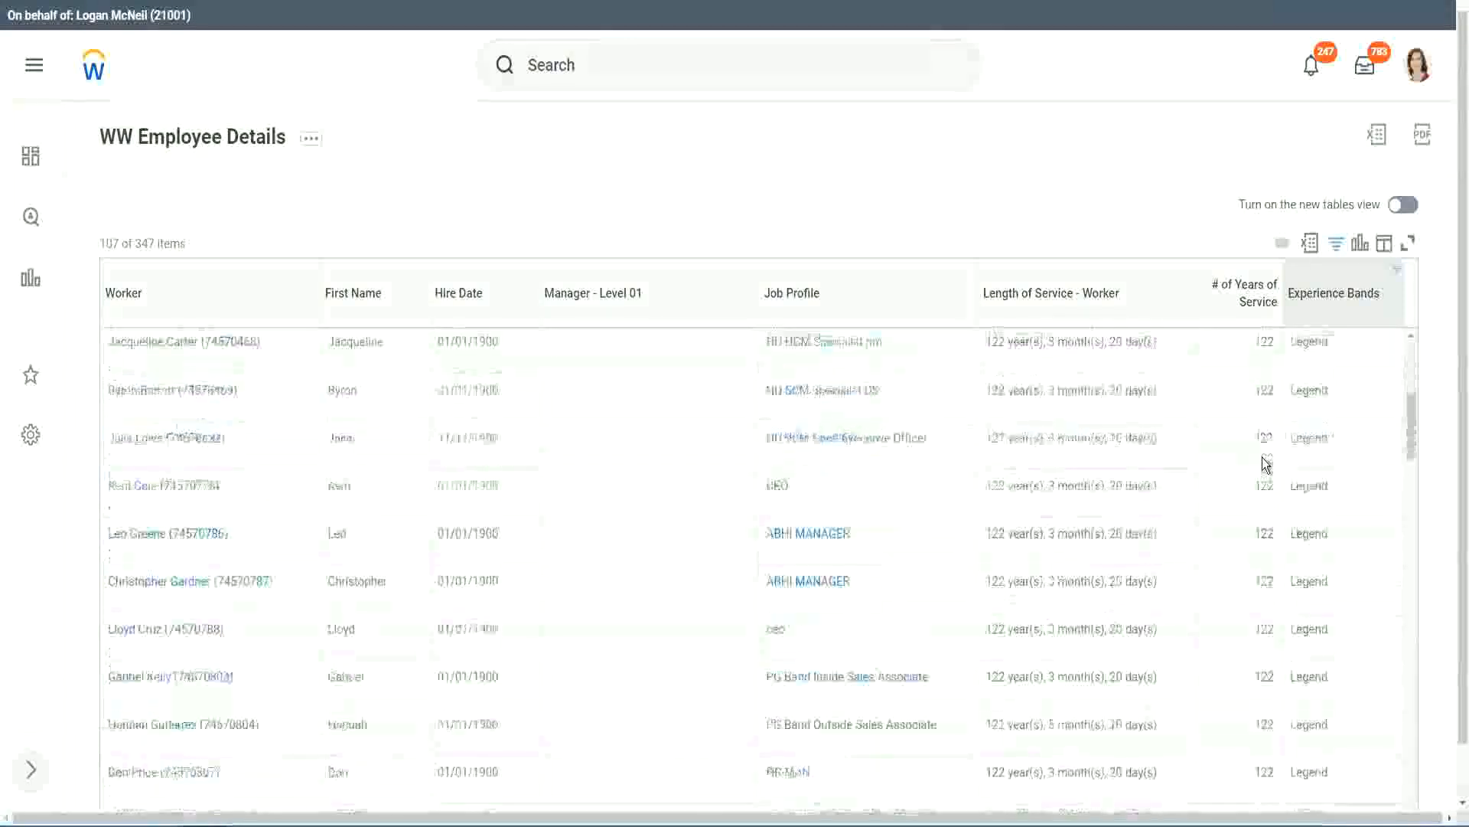
scroll(1261, 457, "down", 3)
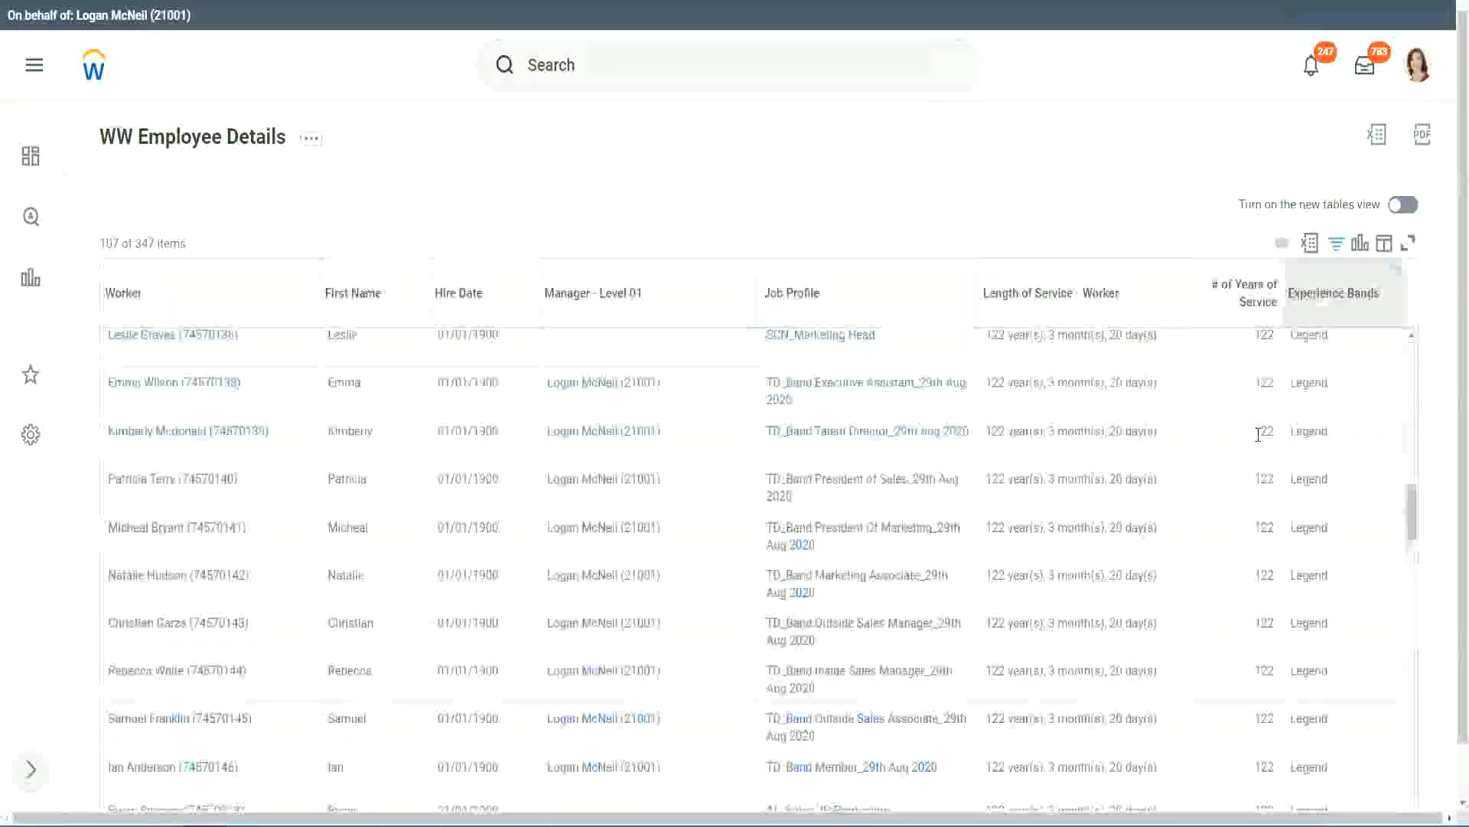
scroll(1225, 436, "down", 10)
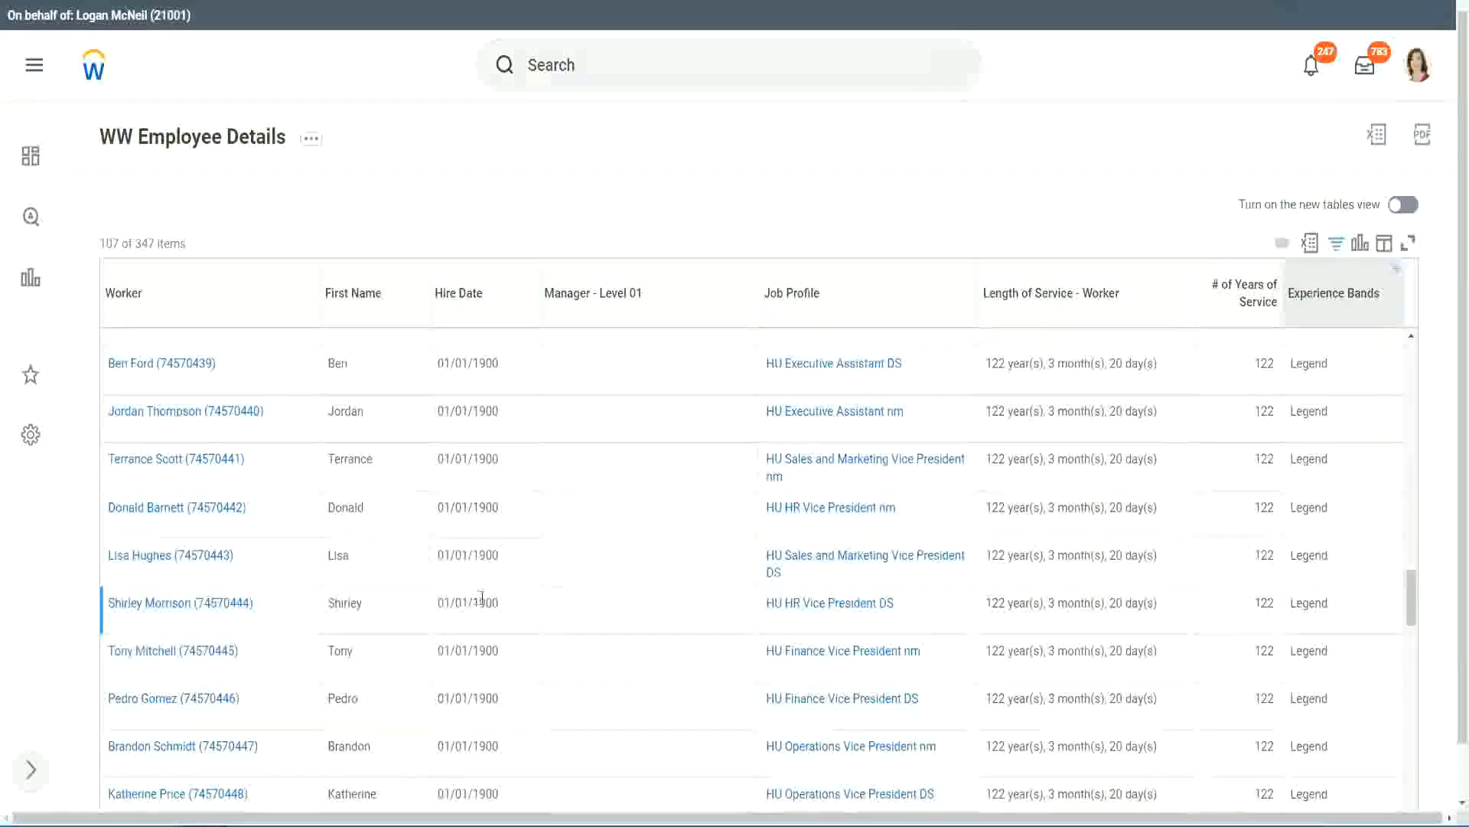
double_click(481, 602)
scroll(1251, 575, "down", 5)
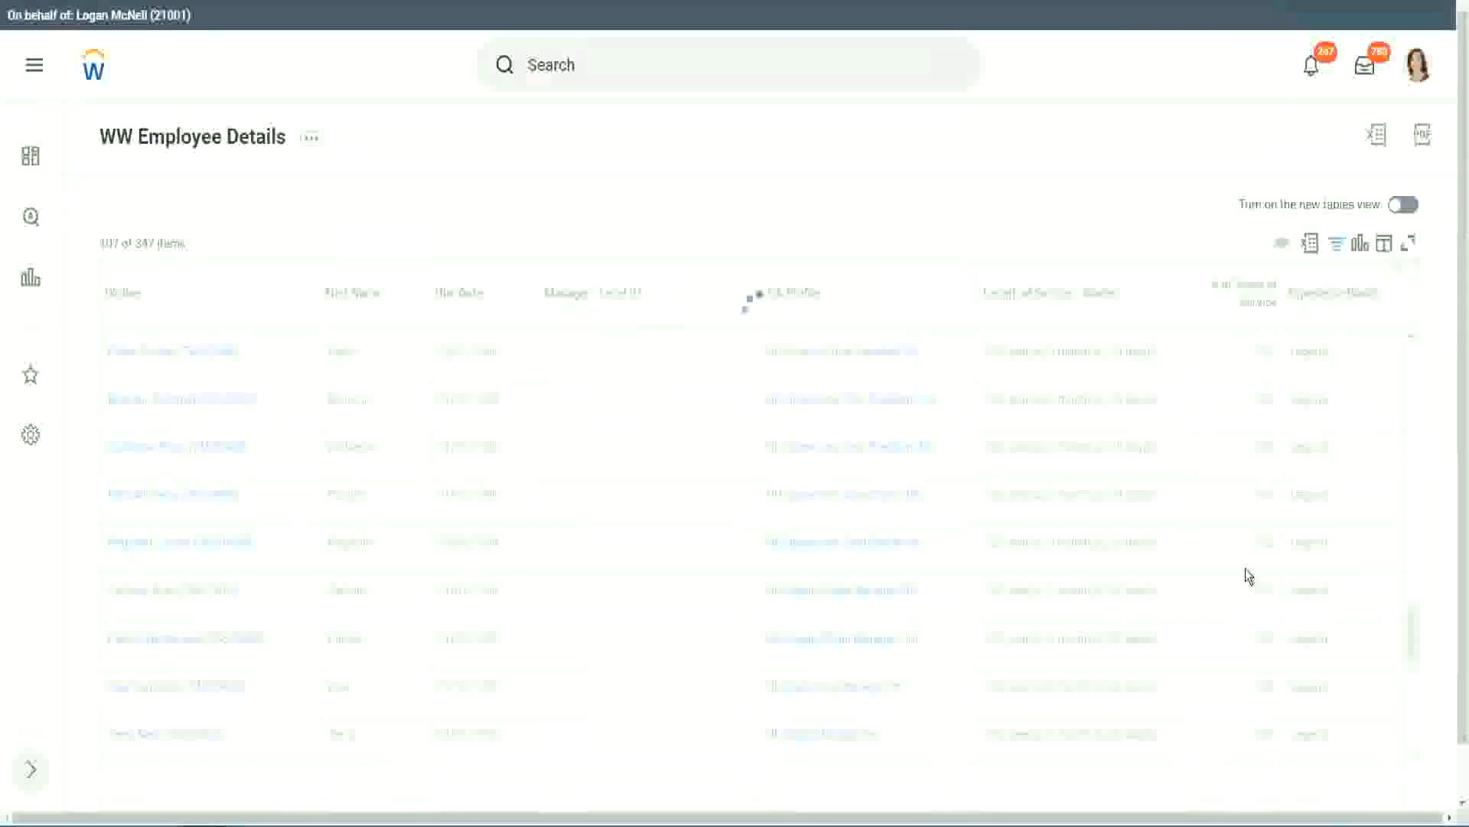
scroll(1247, 575, "down", 5)
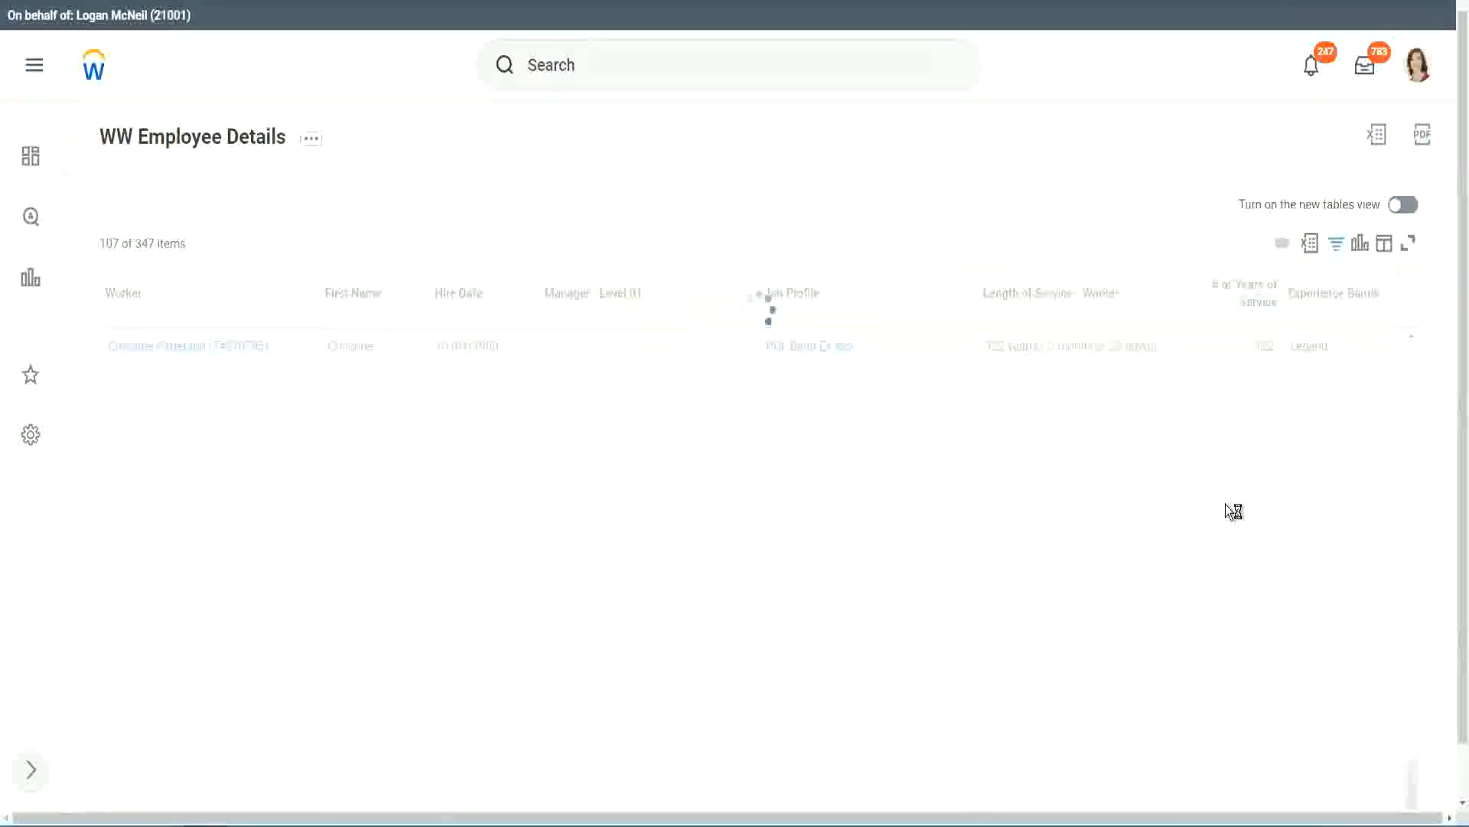
scroll(1225, 504, "down", 5)
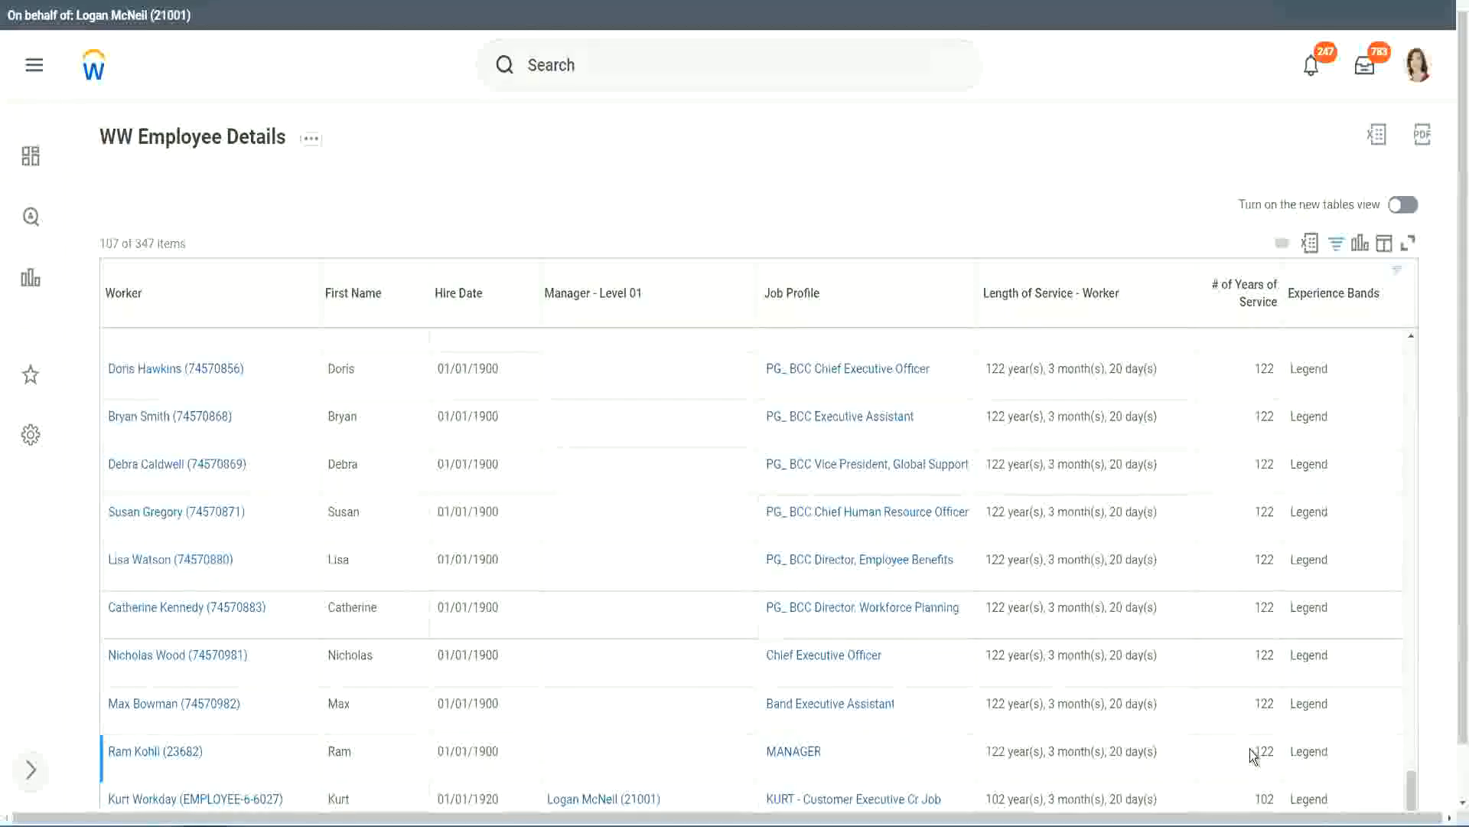
double_click(1262, 798)
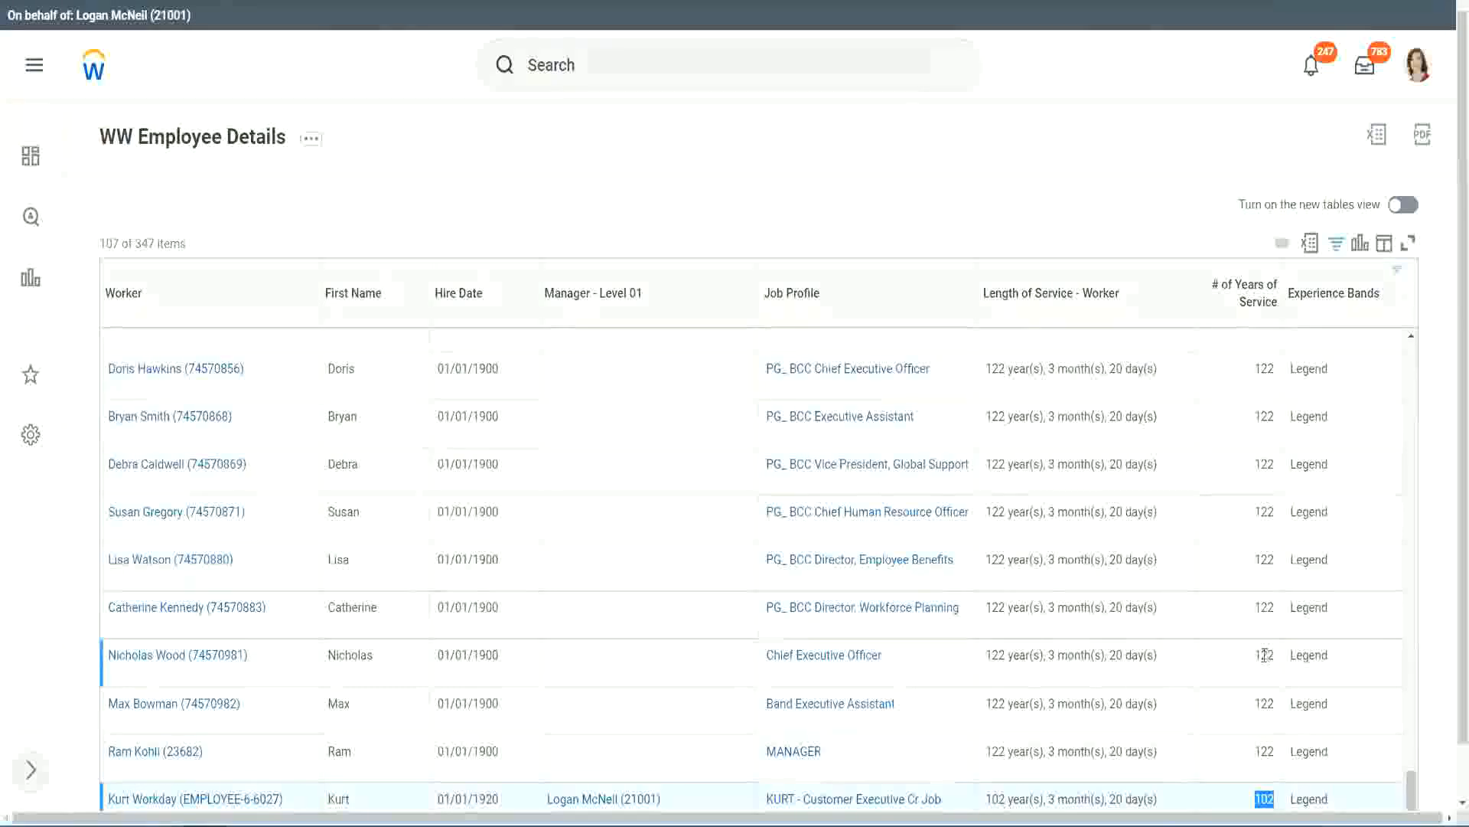
left_click_drag(1264, 654, 1276, 656)
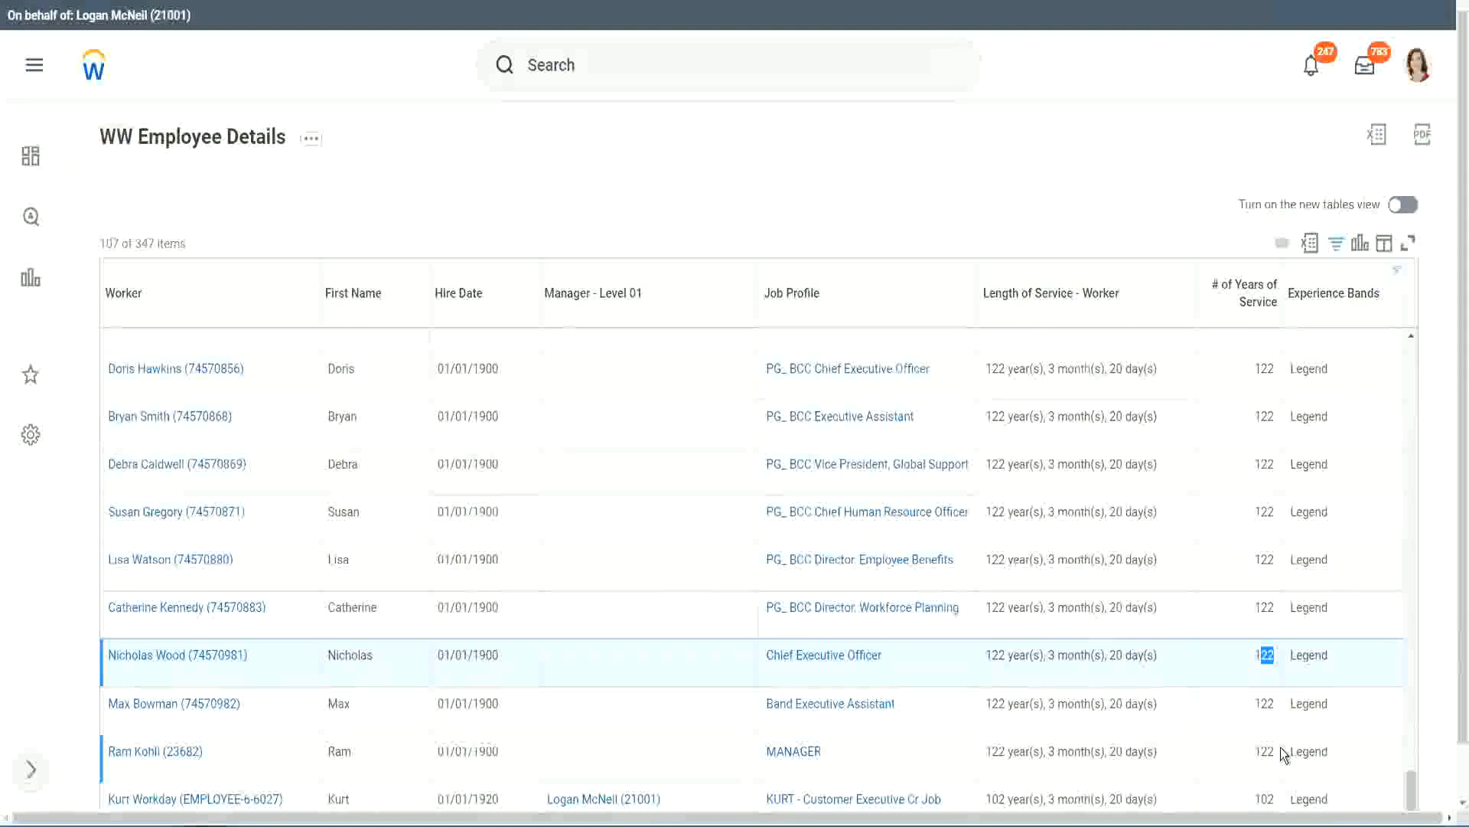
left_click(1238, 616)
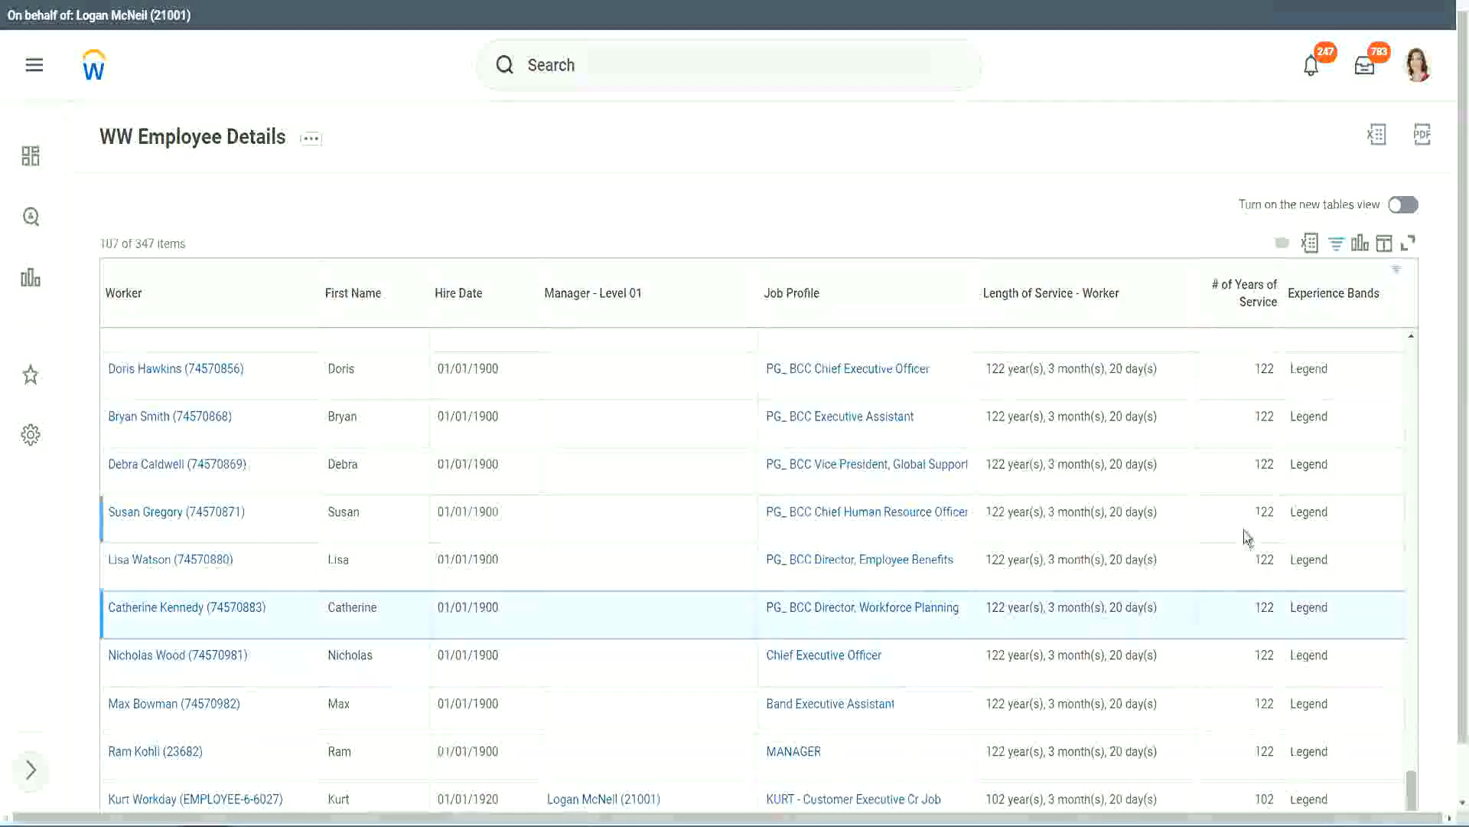
- Change the Experience Bands filter value to Experienced and apply it to the report
left_click(1343, 314)
left_click(1203, 586)
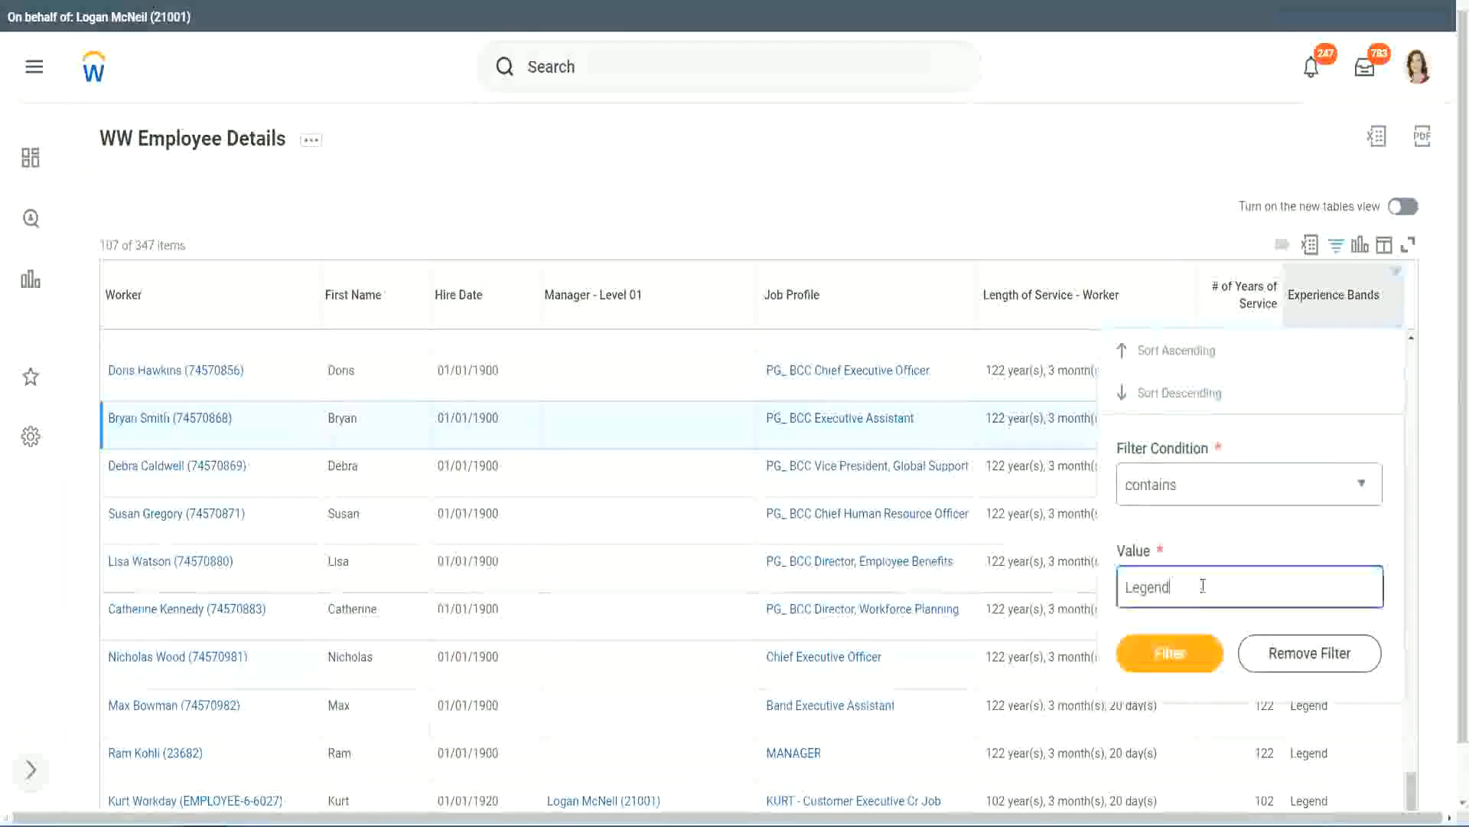
left_click_drag(1203, 587, 1014, 591)
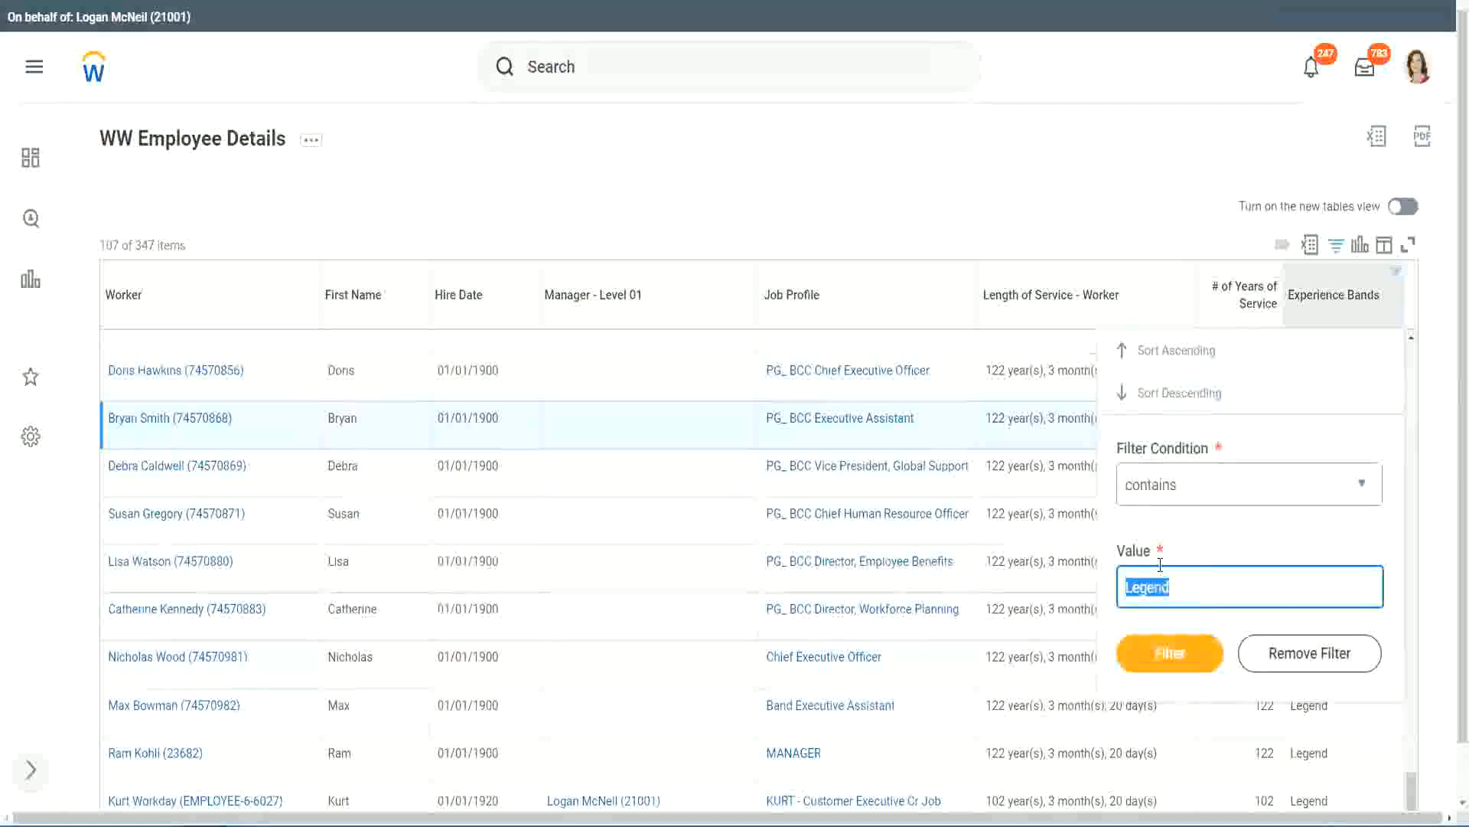
type("Ex")
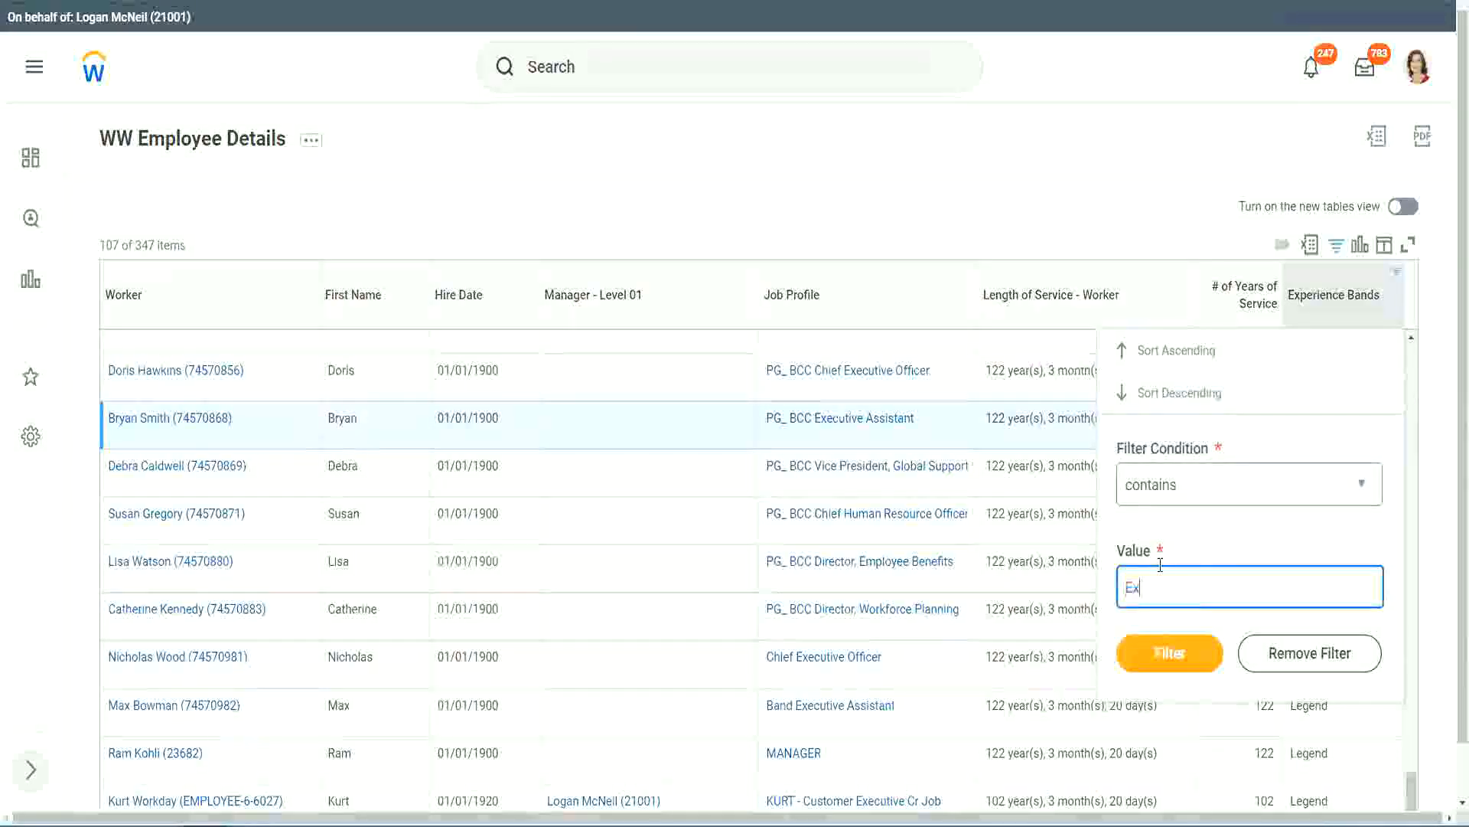
type("per")
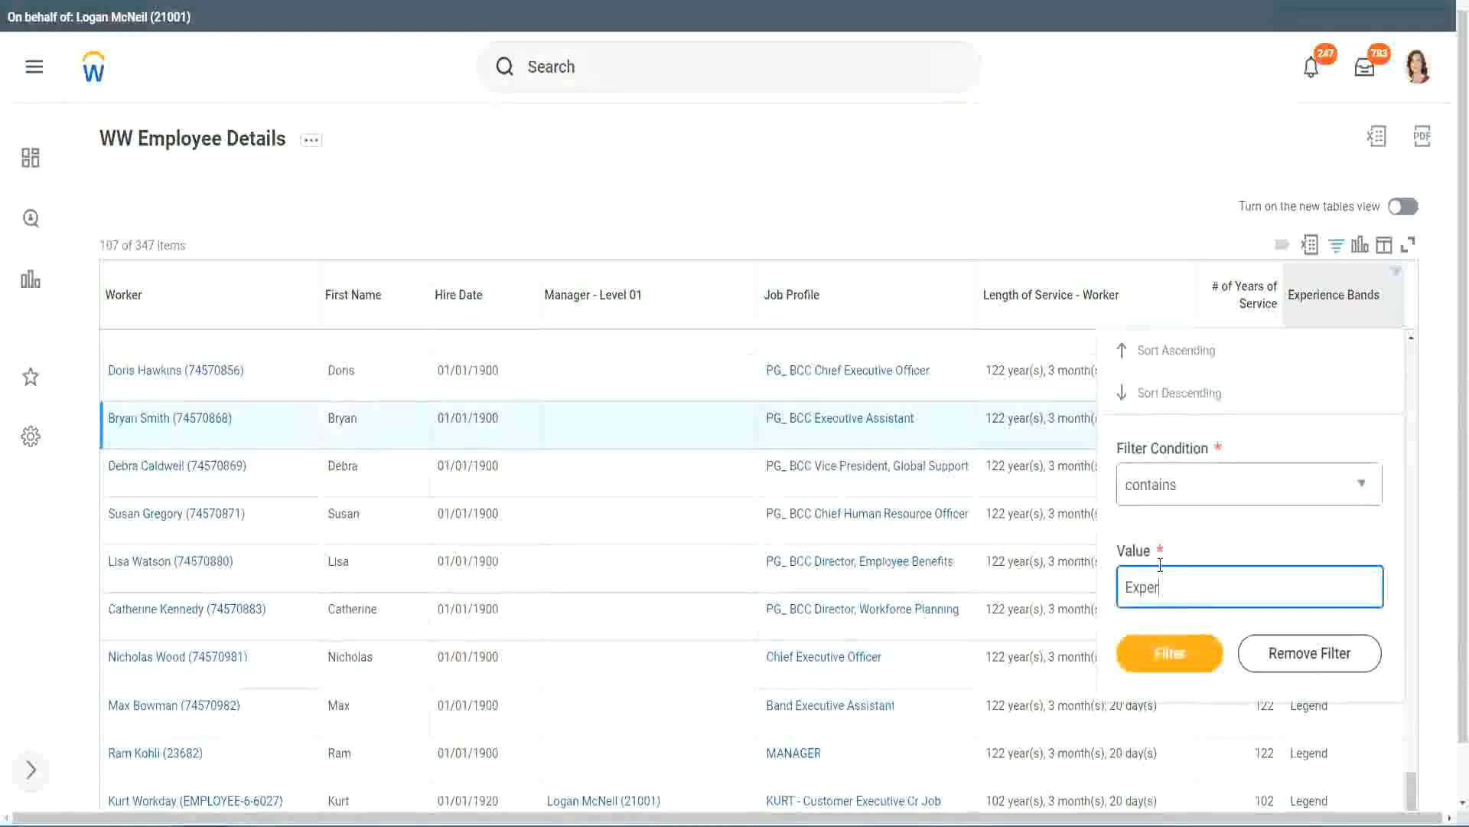
type("ienced")
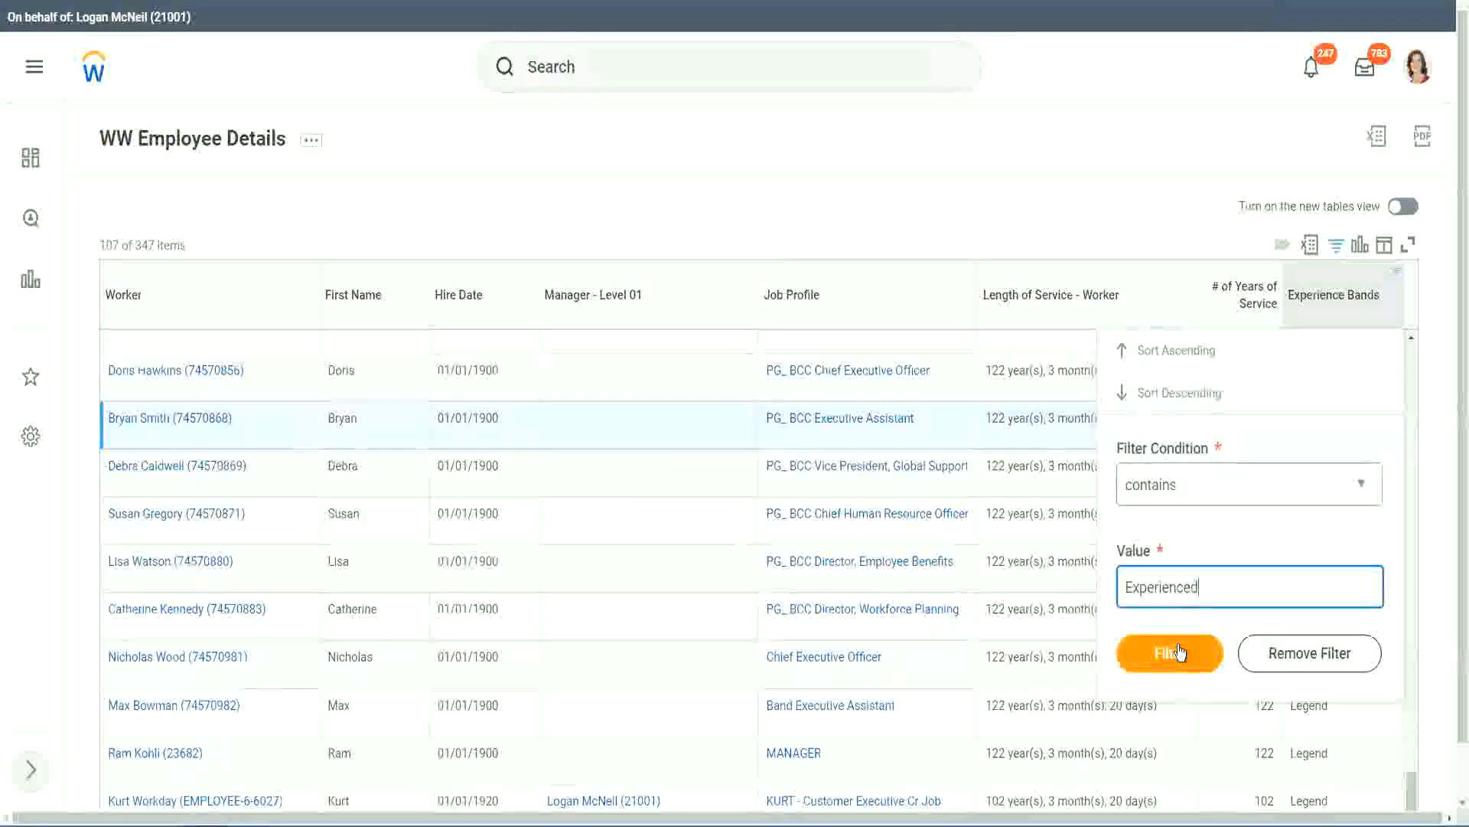
left_click(1180, 652)
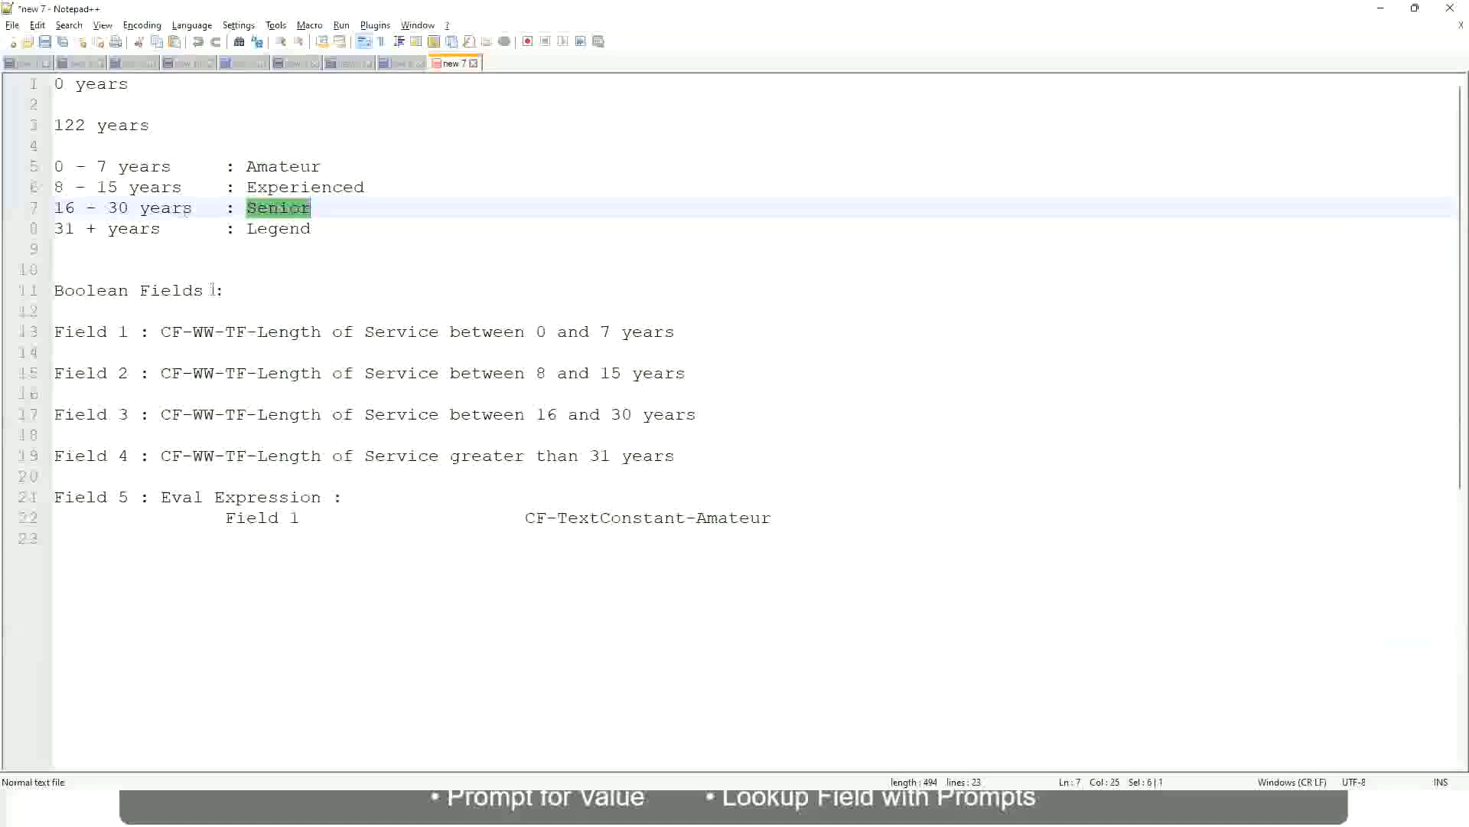
- Check the year range defined for the Experienced band in the Notepad++ notes
left_click(140, 189)
left_click_drag(67, 189, 109, 189)
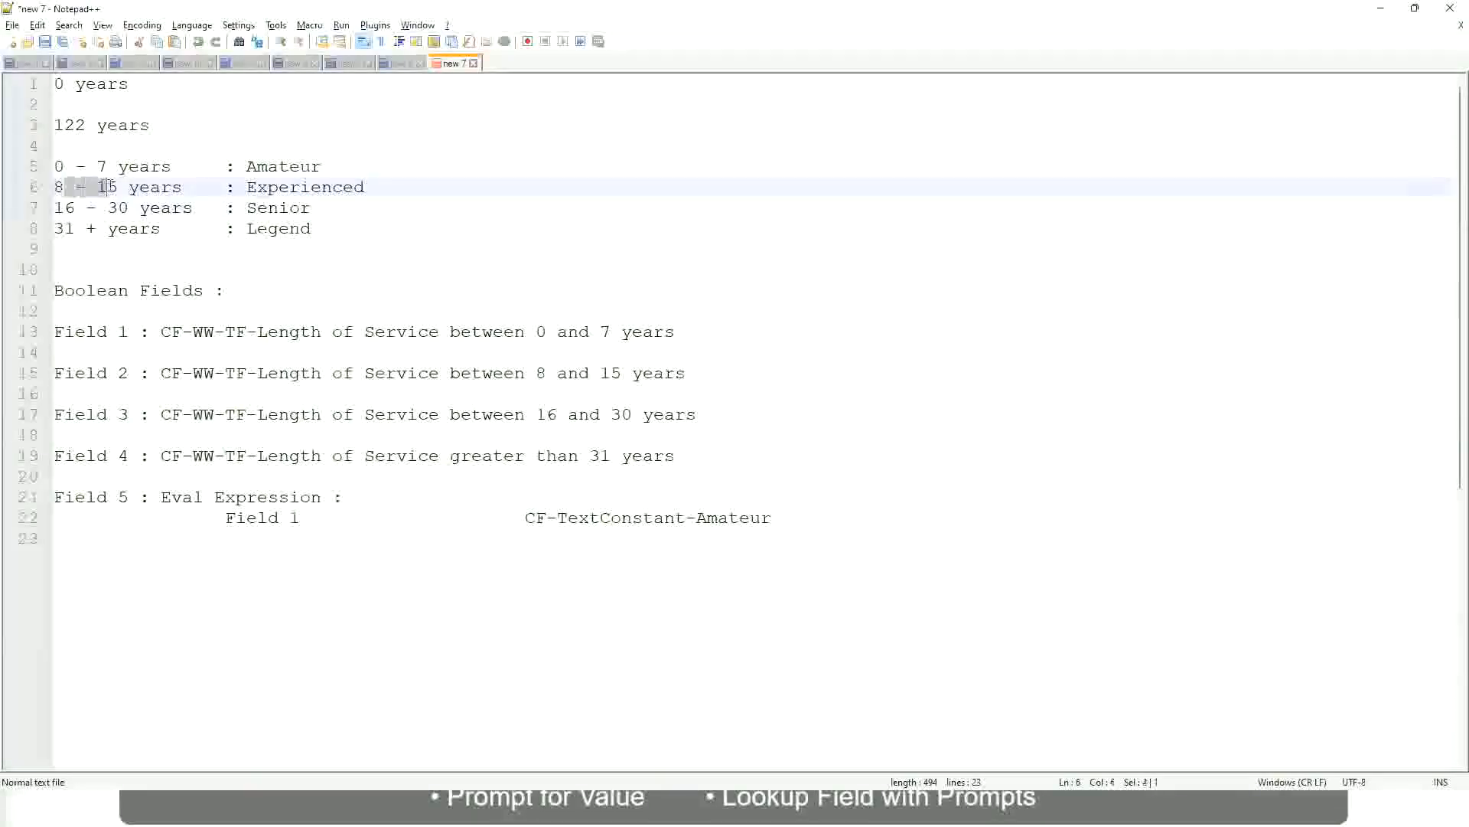
left_click(118, 189)
left_click(168, 189)
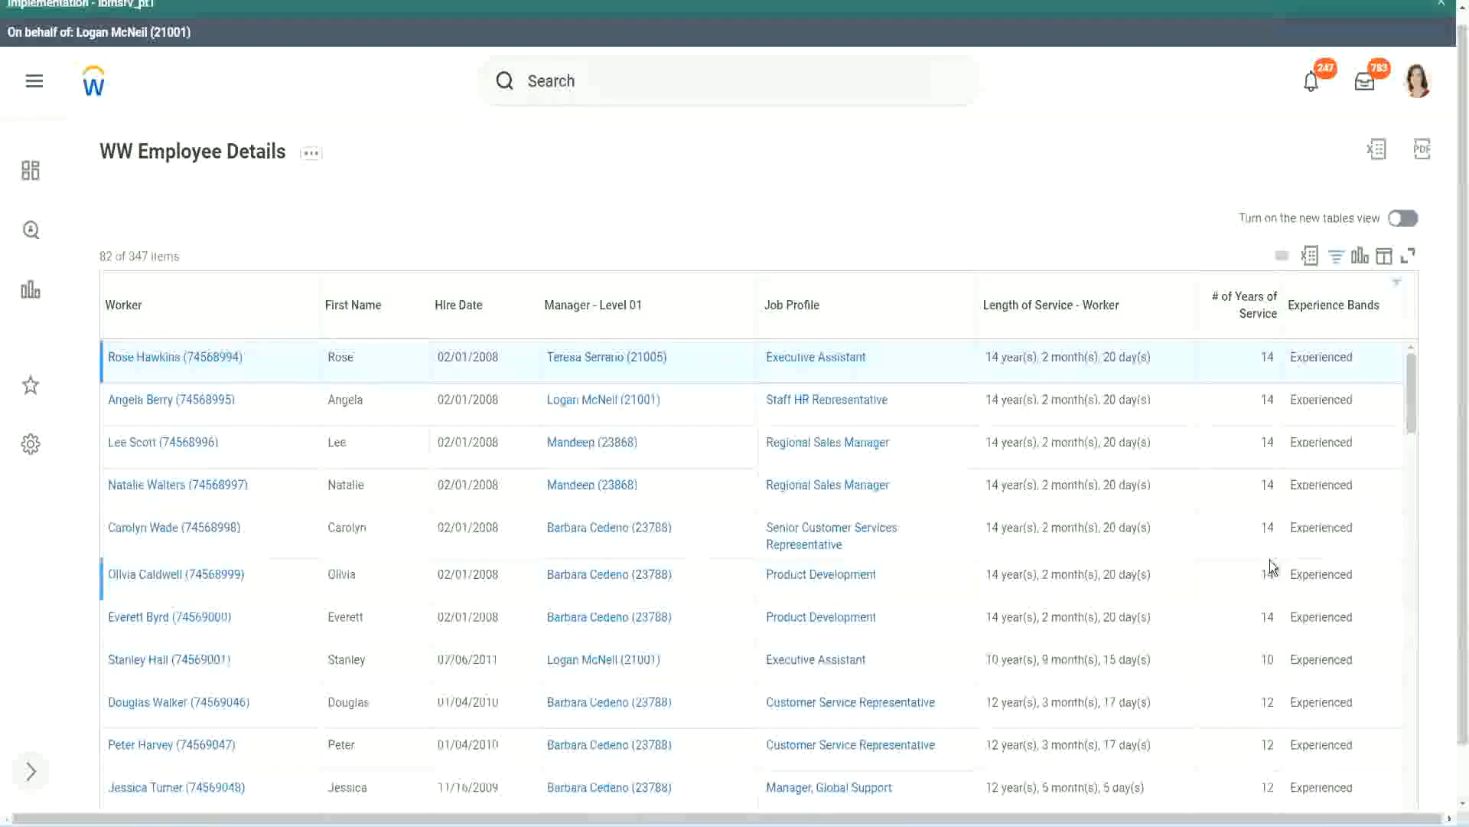
- Return to the WW Employee Details report in Workday and compare the filtered workers' years of service with the Experienced band's range
scroll(1273, 566, "down", 5)
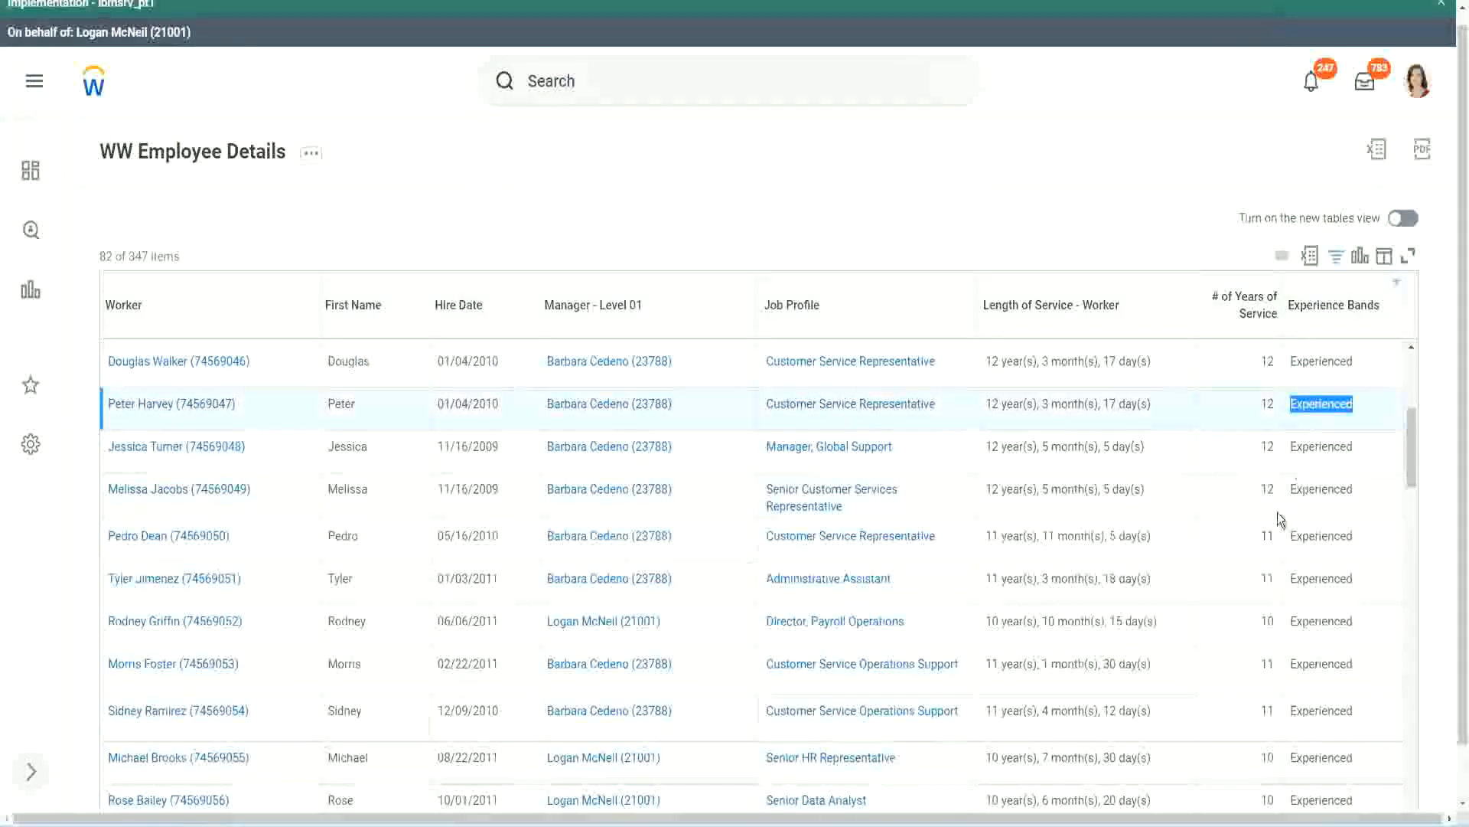
scroll(1267, 536, "down", 3)
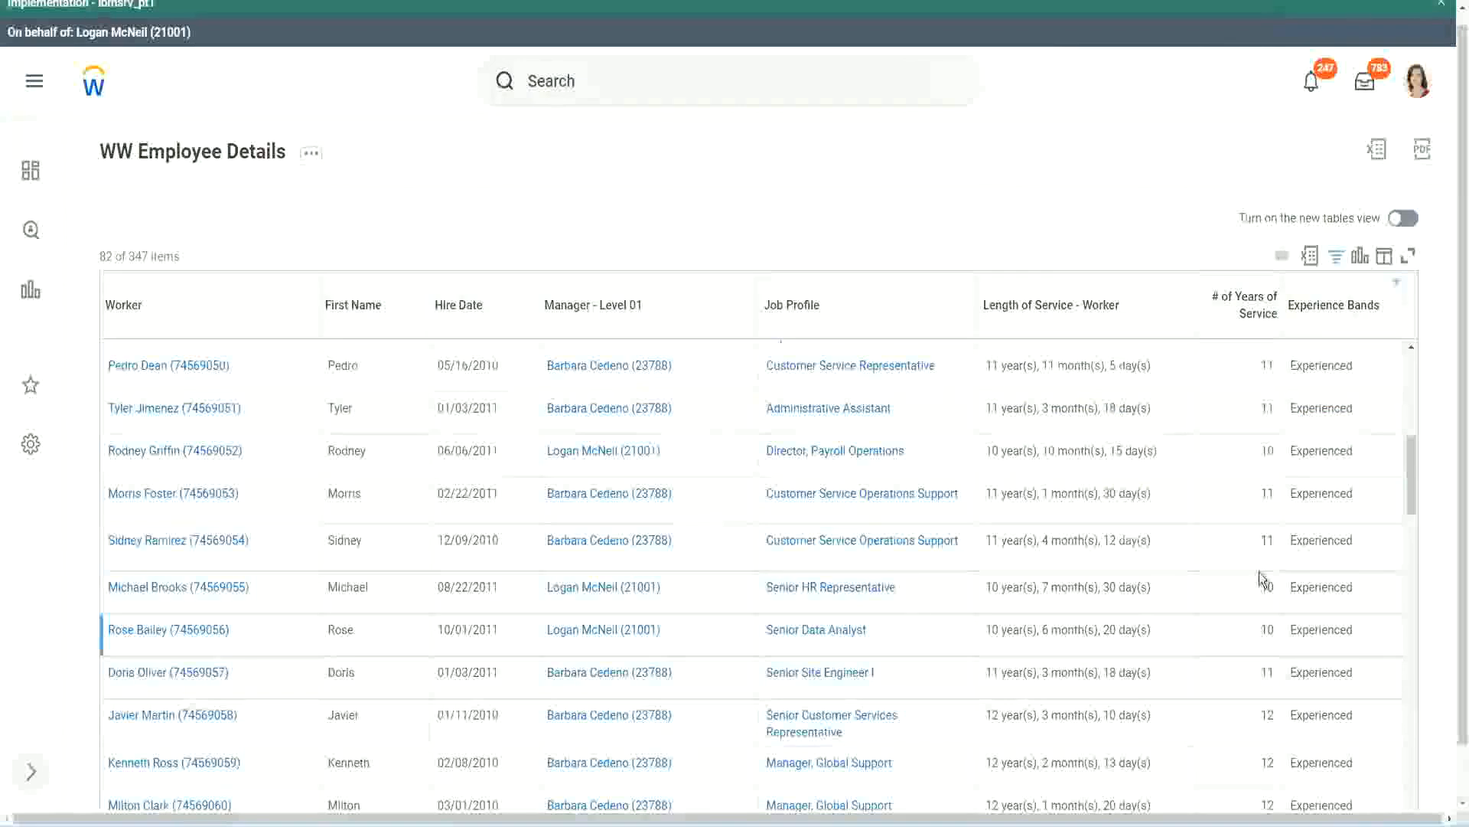
left_click(1268, 540)
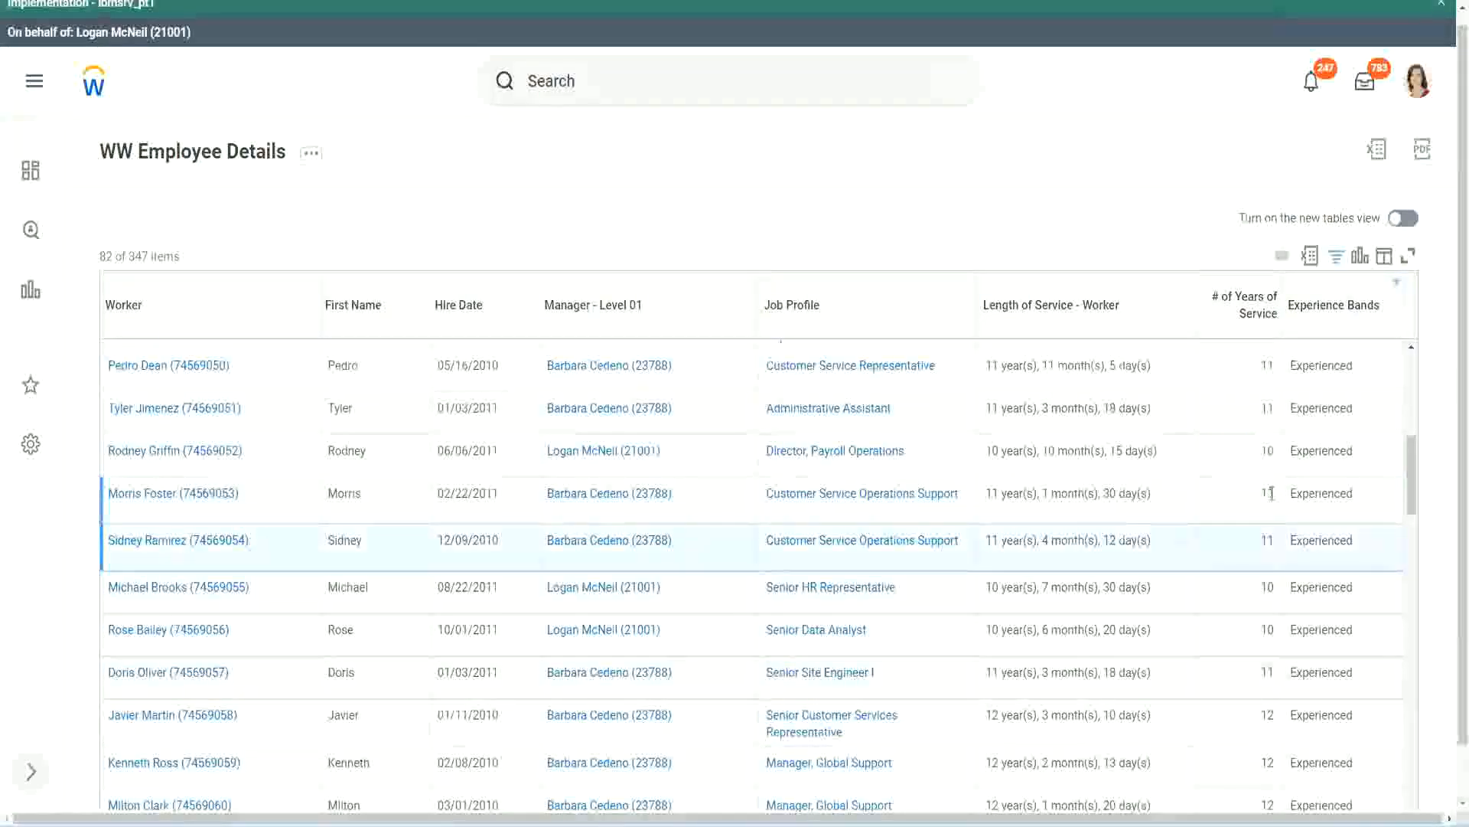
left_click(1336, 493)
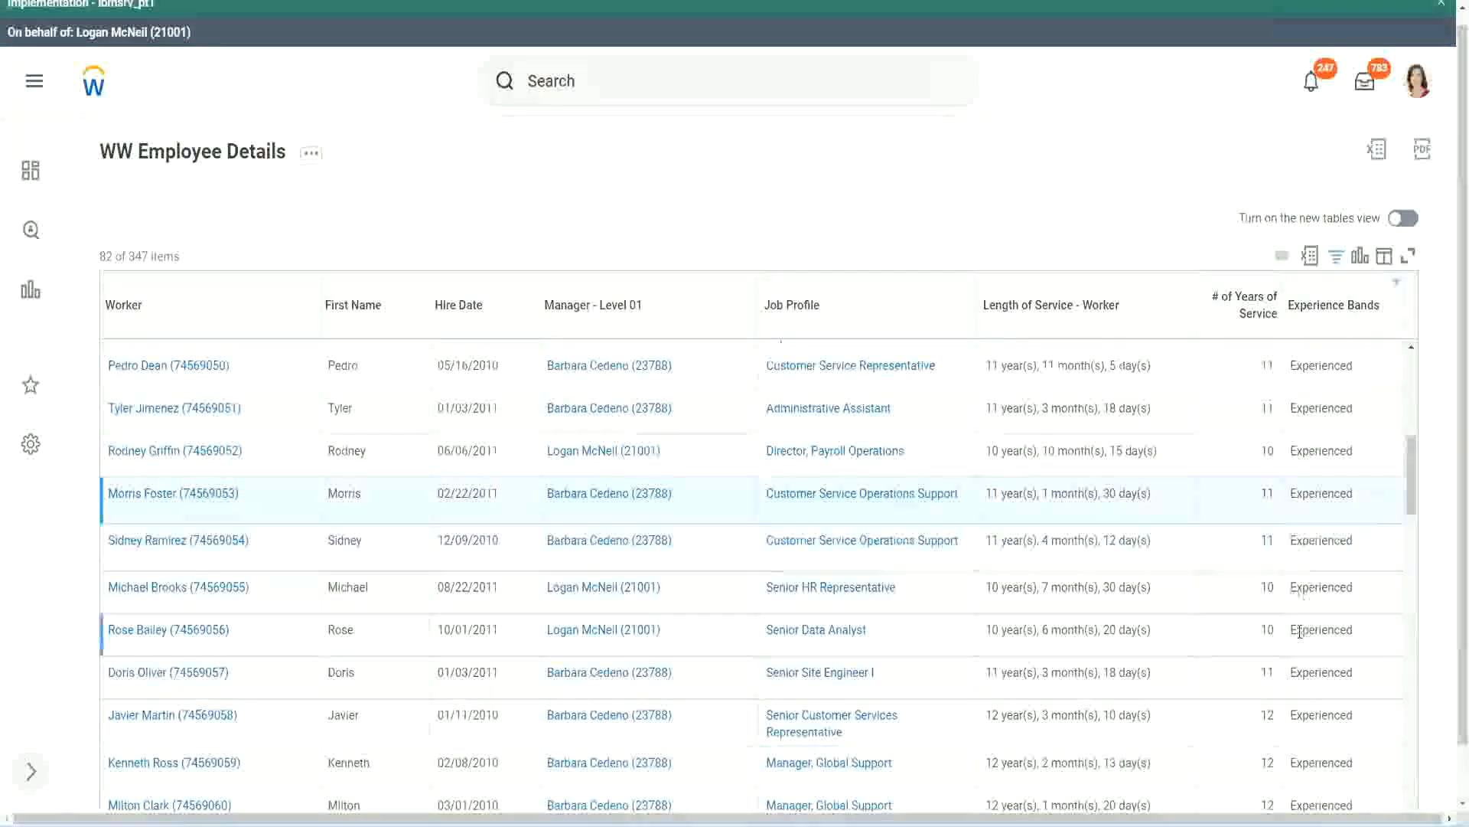
scroll(1301, 631, "down", 10)
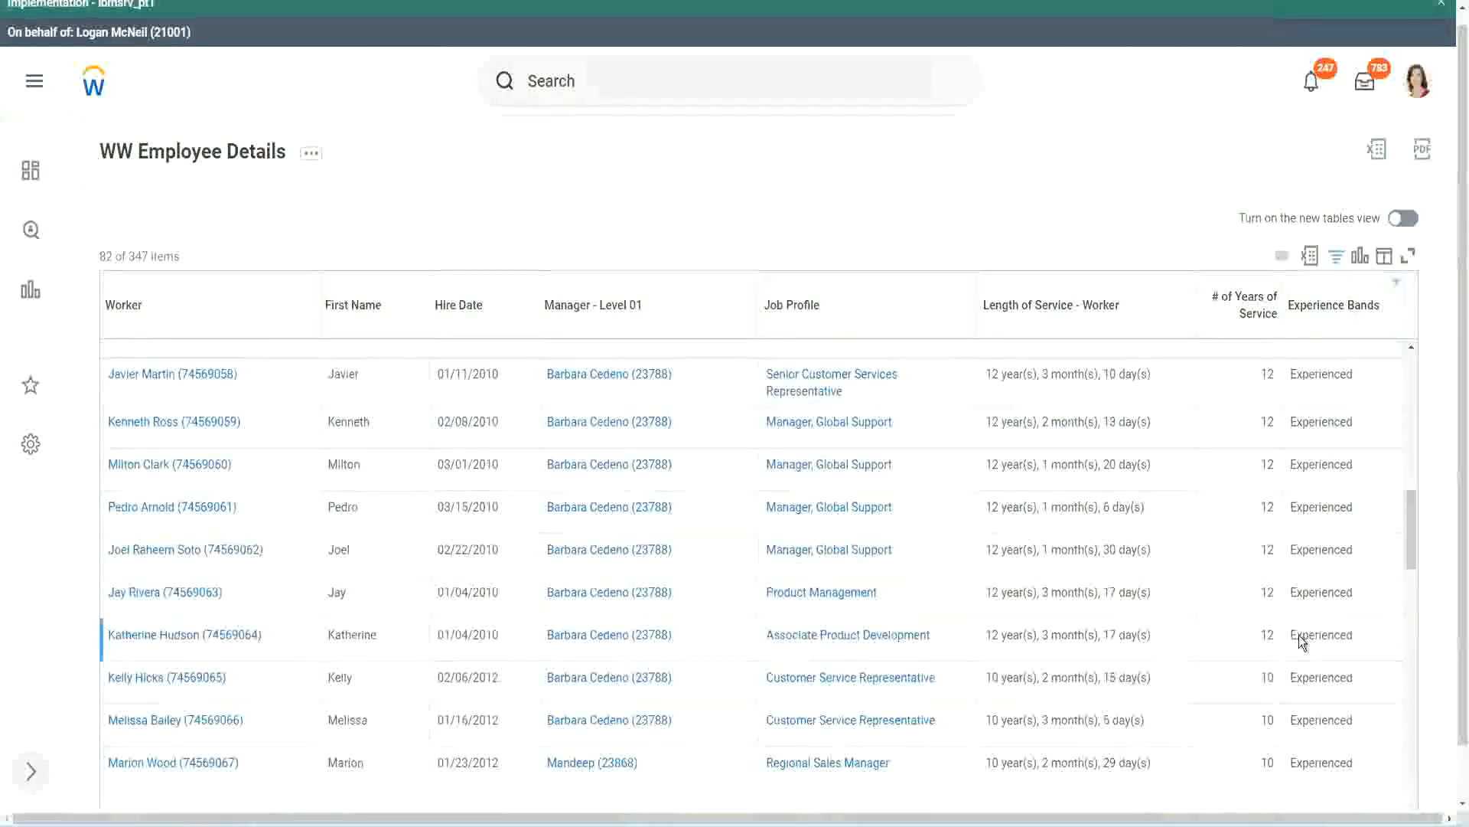